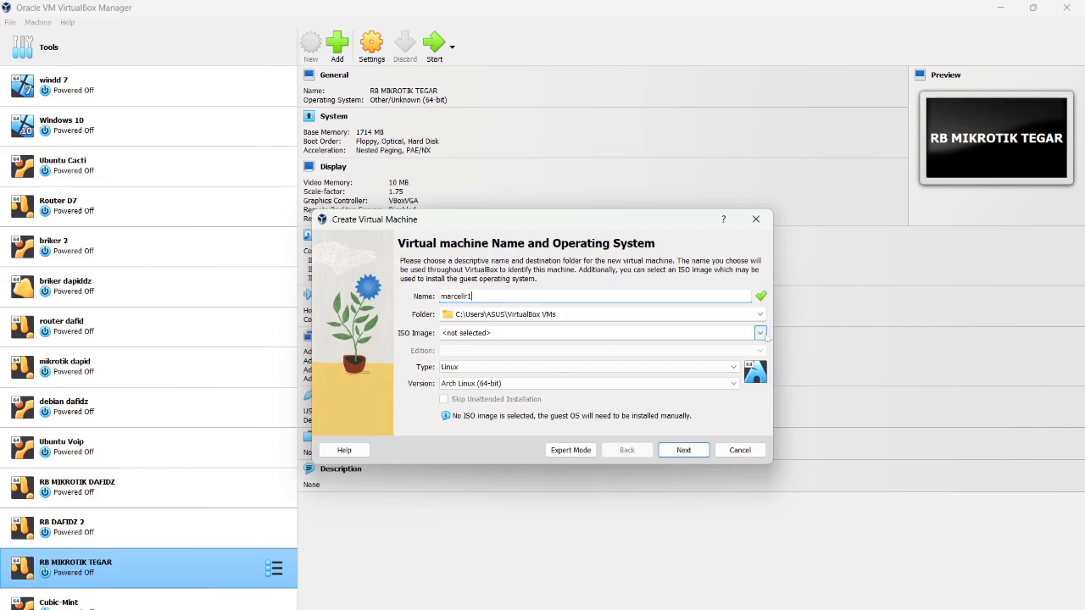
Show the ISO Image choices for the new VM marcellr1 in the Create Virtual Machine wizard
{"action": "left_click", "coordinate": [760, 333]}
{"action": "left_click", "coordinate": [753, 333]}
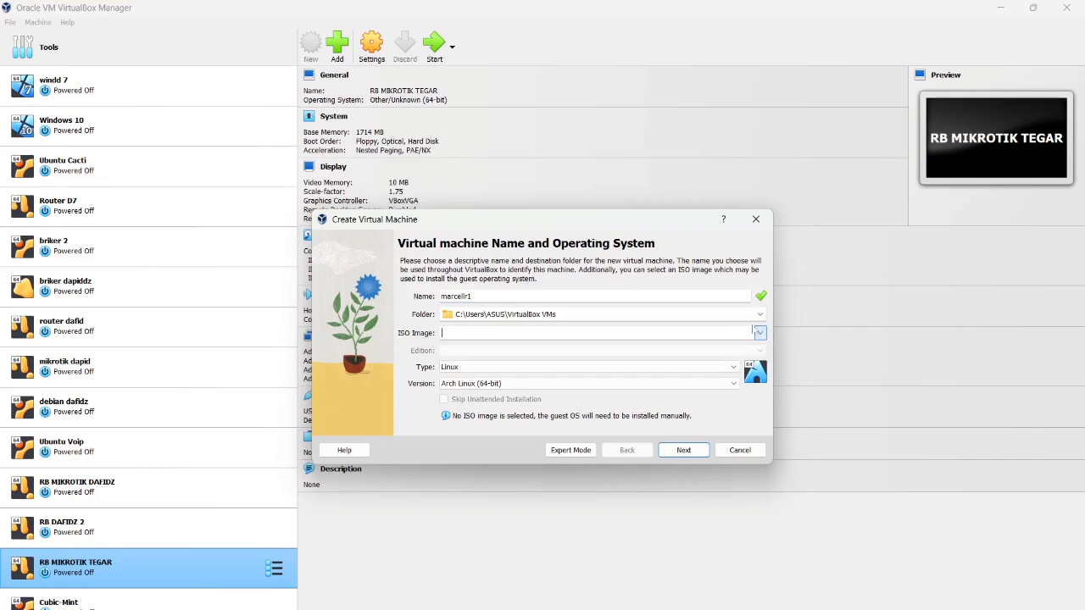
{"action": "left_click", "coordinate": [760, 333]}
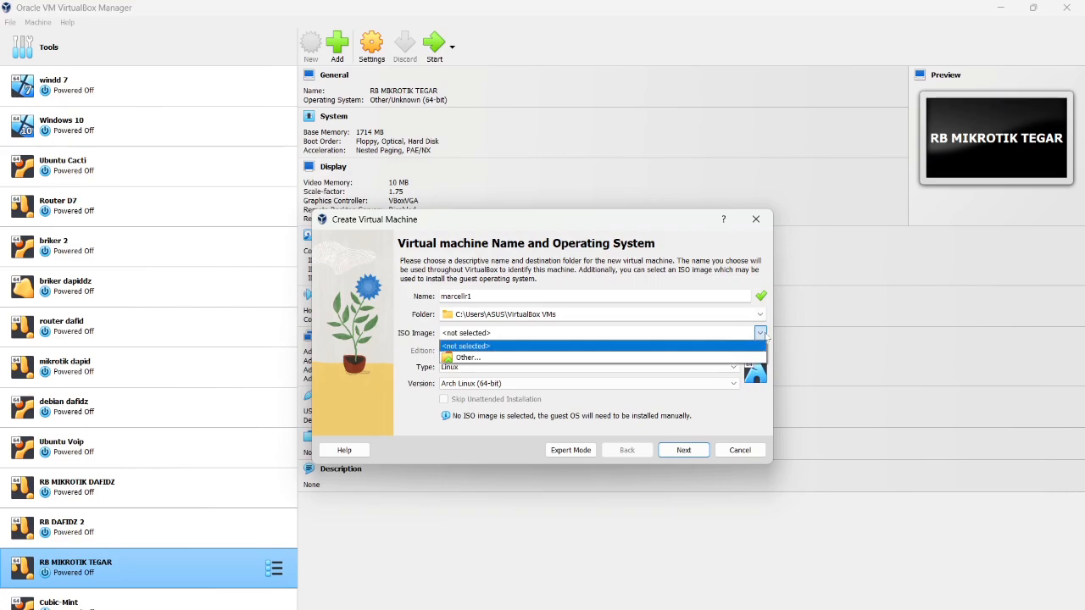
Set marcellr1's ISO image to mikrotik-6.33.iso from D:\XI TJKT 4\Mikrotik
{"action": "left_click", "coordinate": [728, 360]}
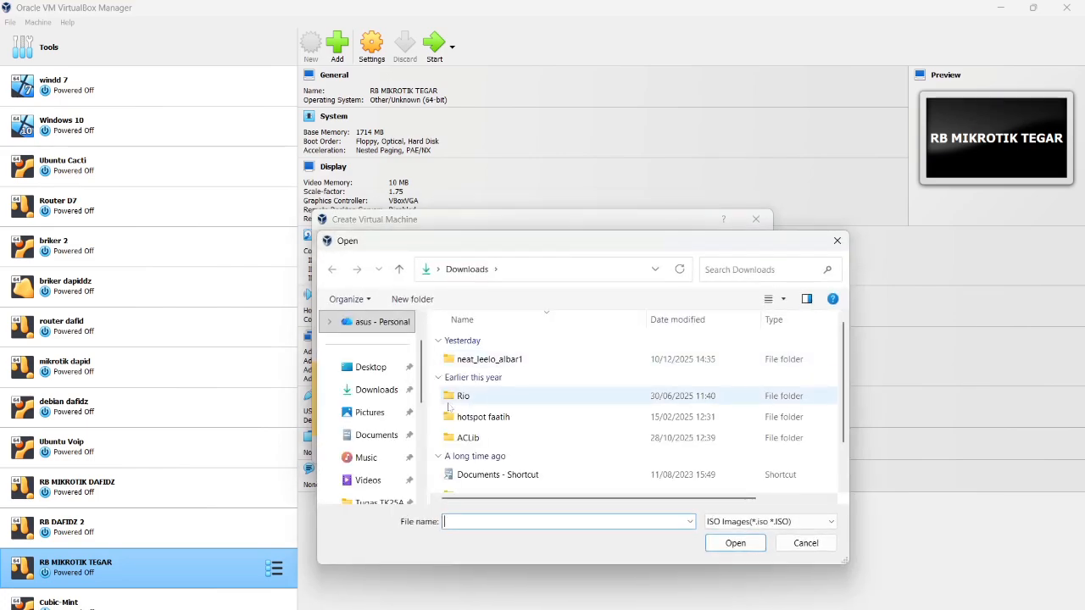
{"action": "scroll", "coordinate": [360, 418], "scroll_direction": "down", "scroll_amount": 3}
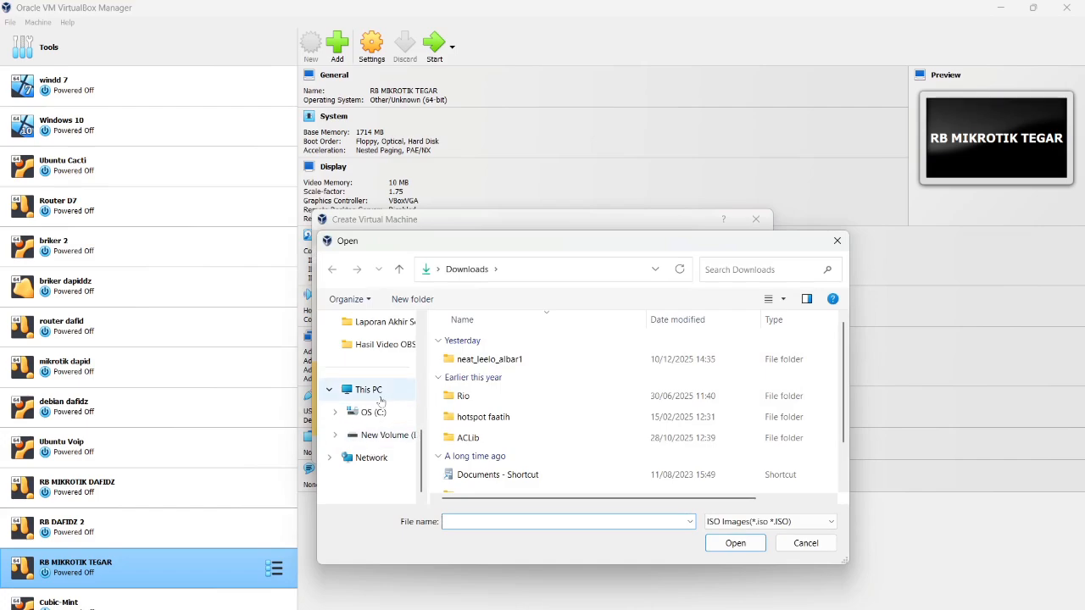
{"action": "left_click", "coordinate": [373, 438]}
{"action": "scroll", "coordinate": [495, 486], "scroll_direction": "down", "scroll_amount": 8}
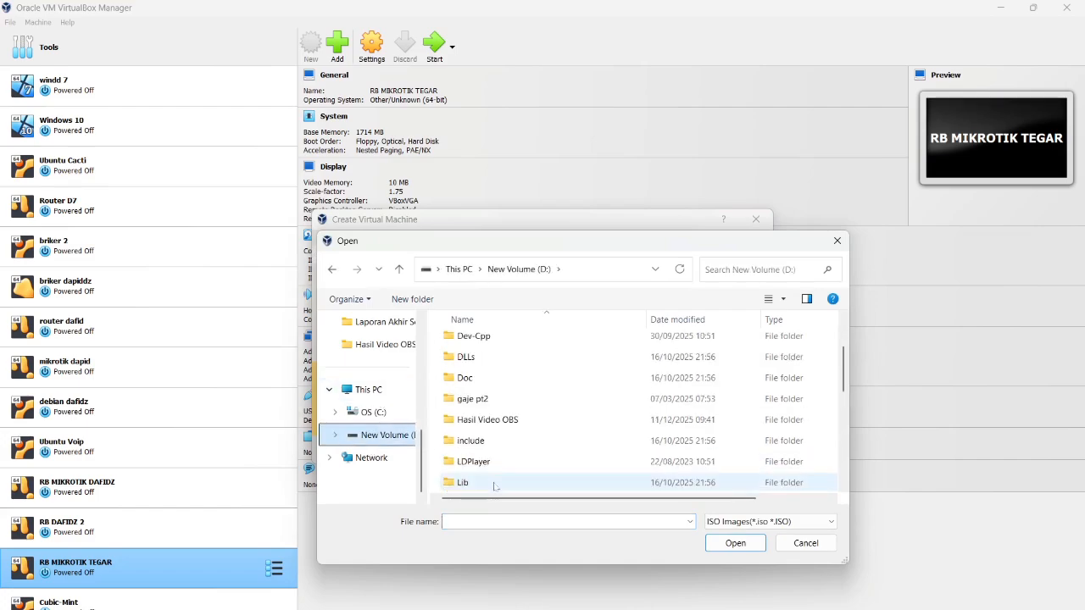
{"action": "double_click", "coordinate": [495, 485]}
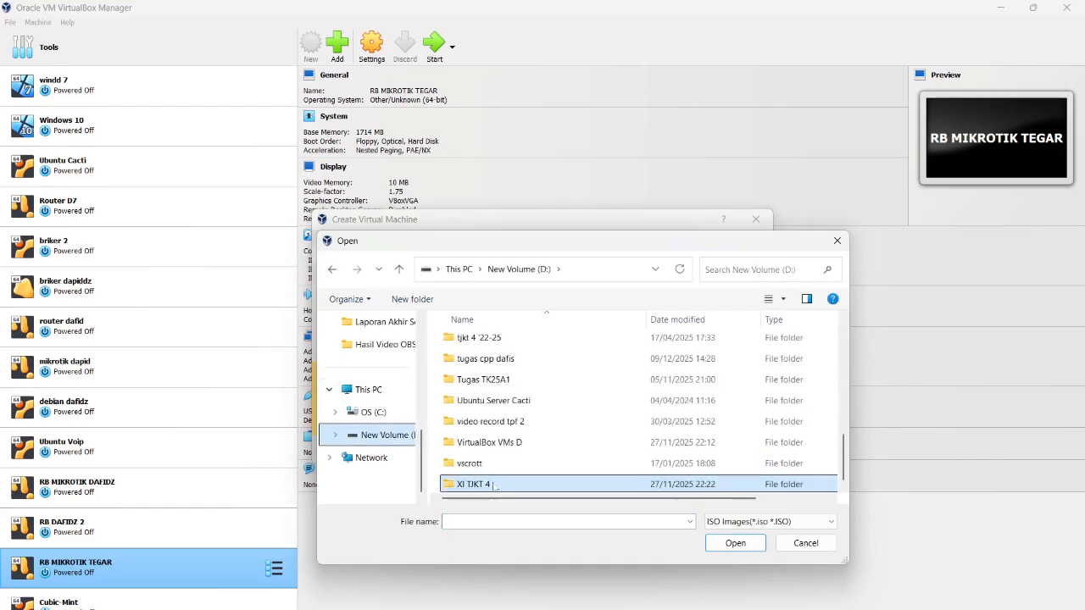
{"action": "double_click", "coordinate": [511, 412]}
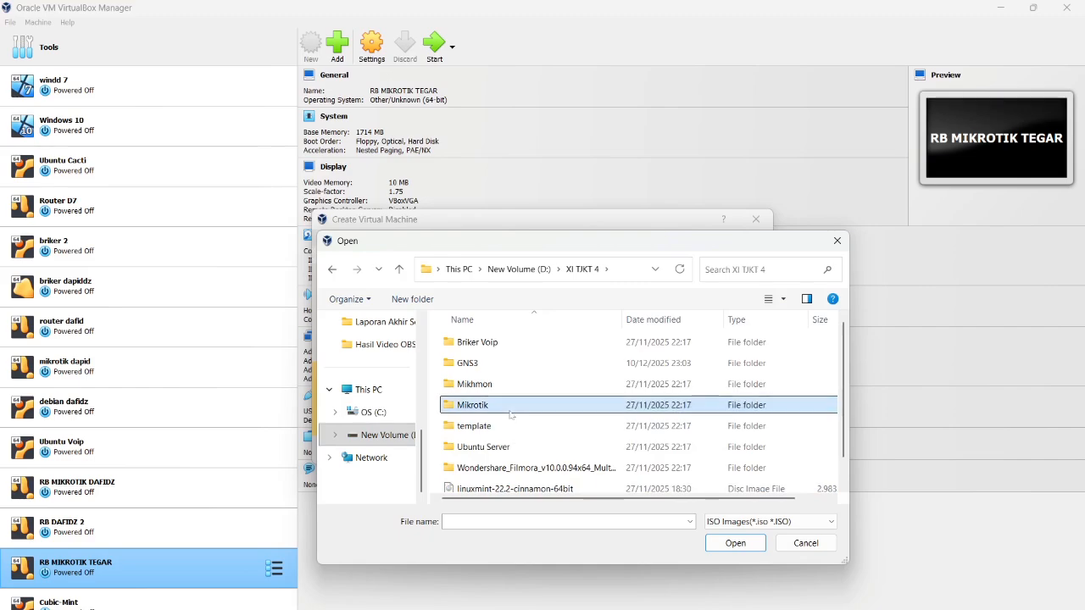
{"action": "left_click", "coordinate": [522, 343]}
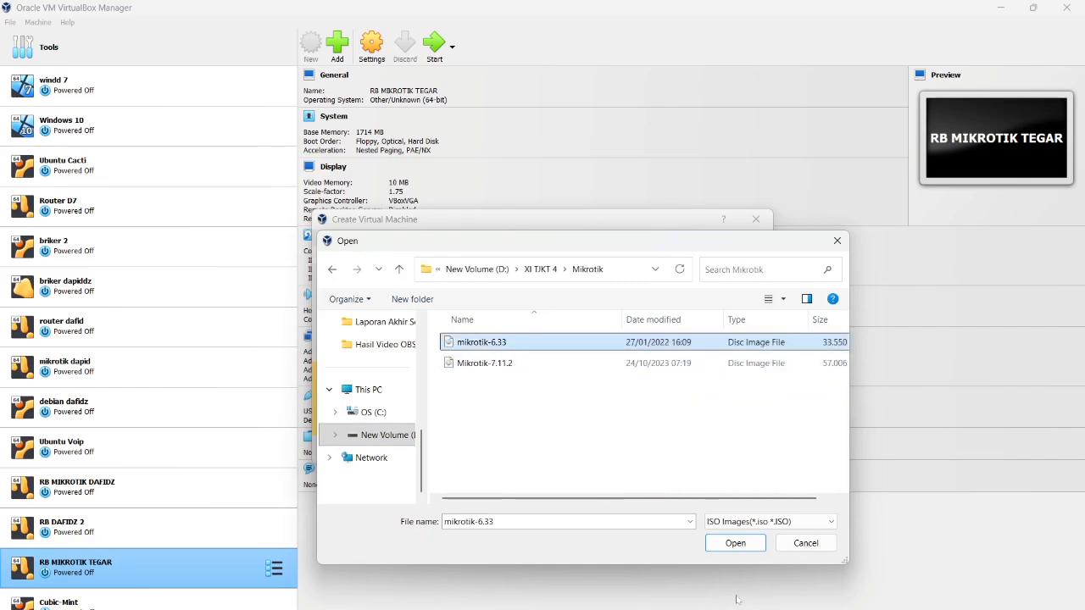
{"action": "left_click", "coordinate": [747, 546]}
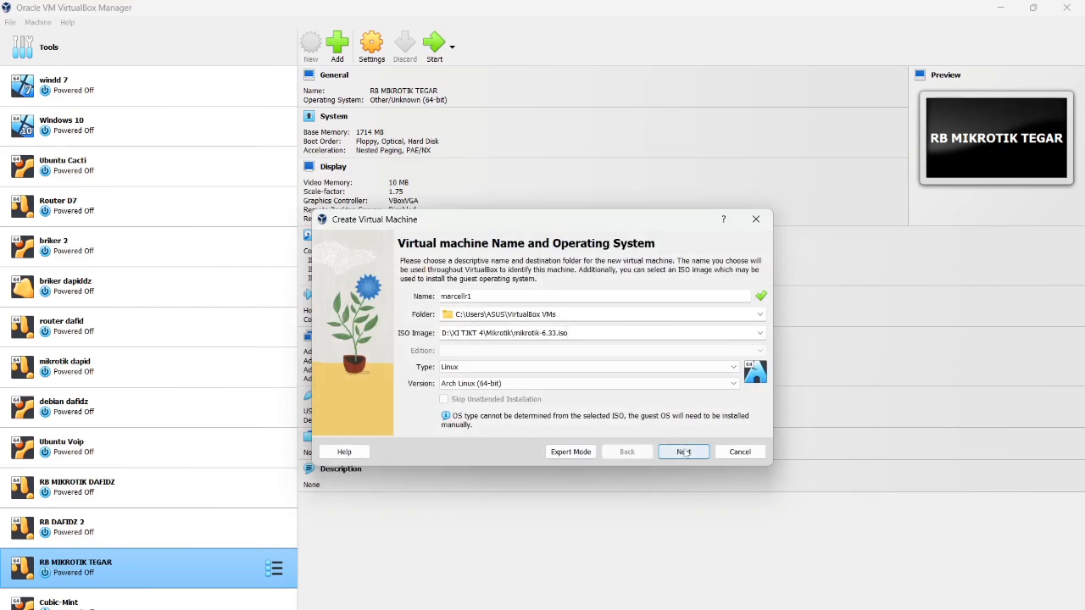
Set the VM type to Other and version to Other/Unknown (64-bit)
{"action": "left_click", "coordinate": [525, 366]}
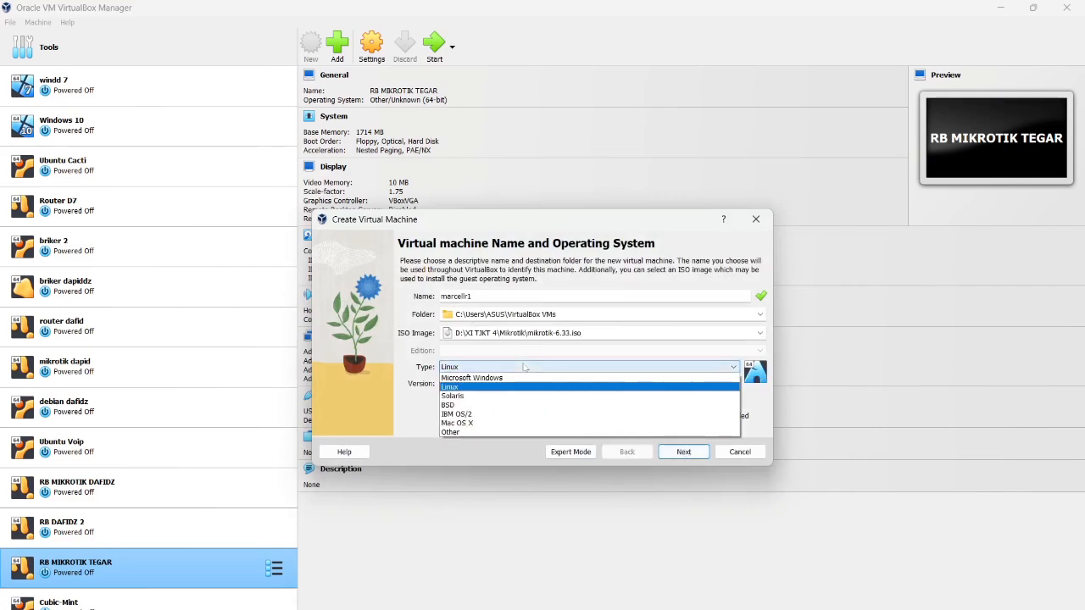
{"action": "left_click", "coordinate": [514, 433]}
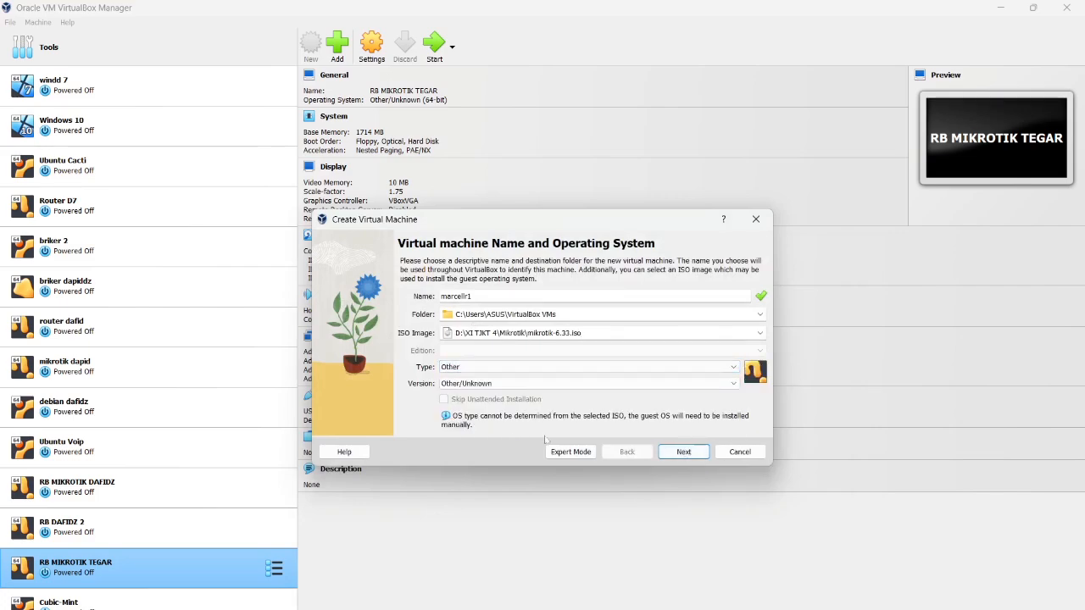
{"action": "left_click", "coordinate": [585, 383]}
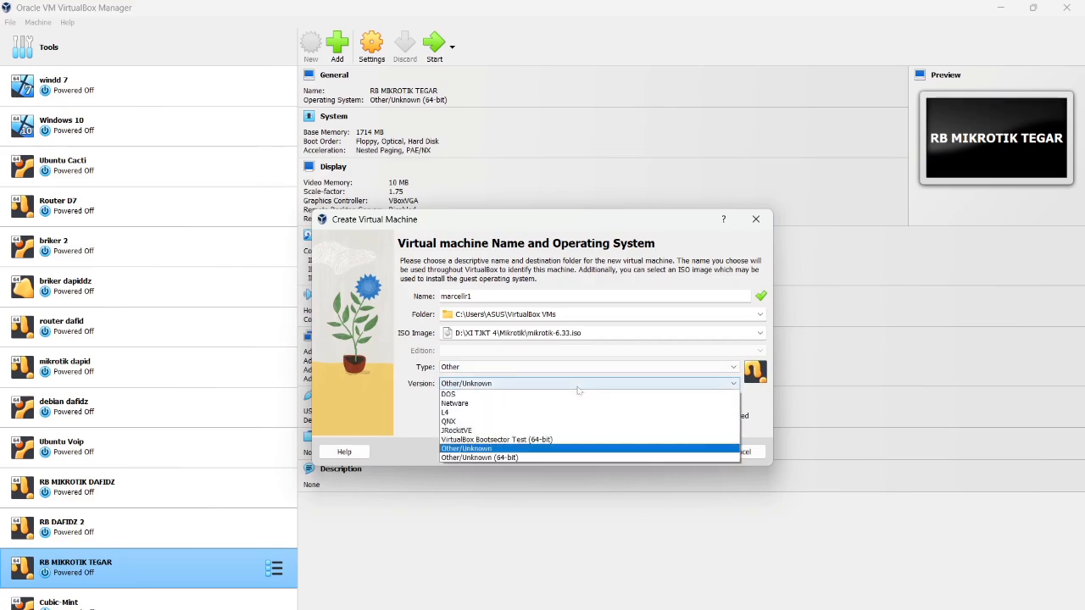
{"action": "left_click", "coordinate": [558, 467]}
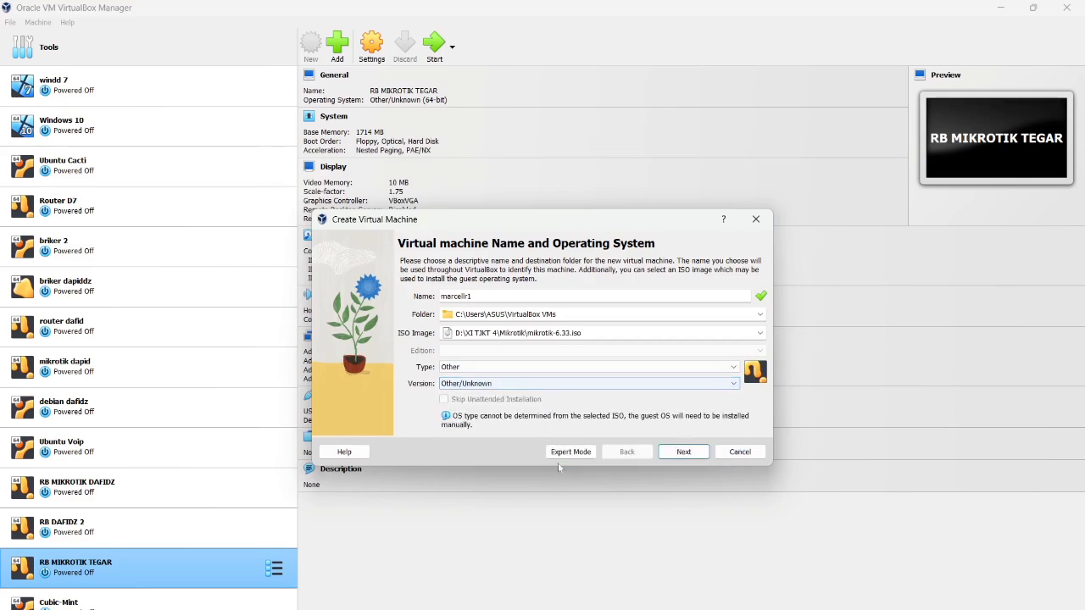
{"action": "left_click", "coordinate": [572, 383]}
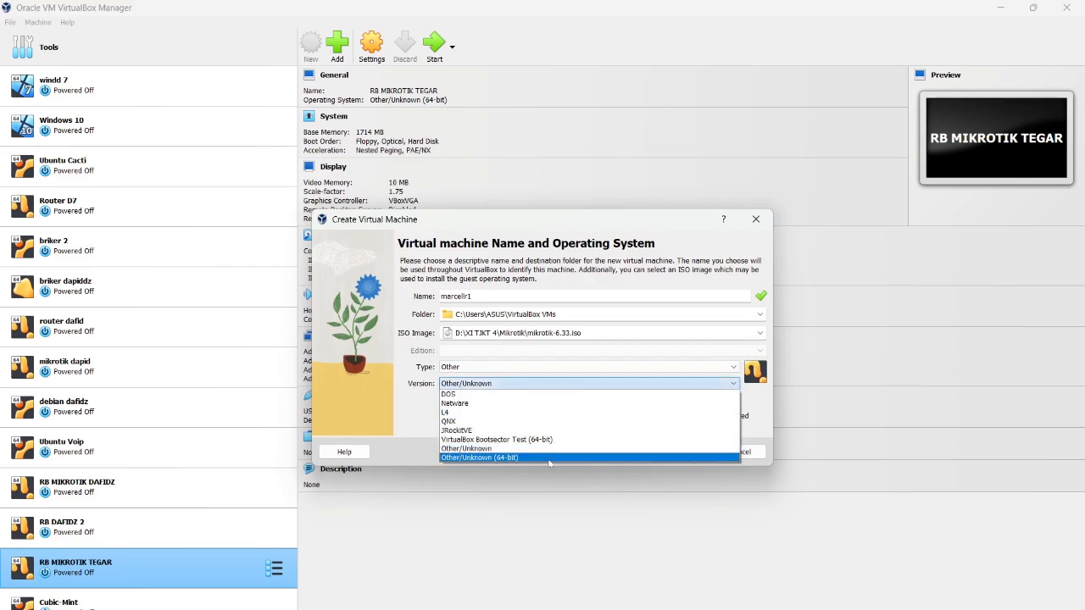
{"action": "left_click", "coordinate": [549, 458]}
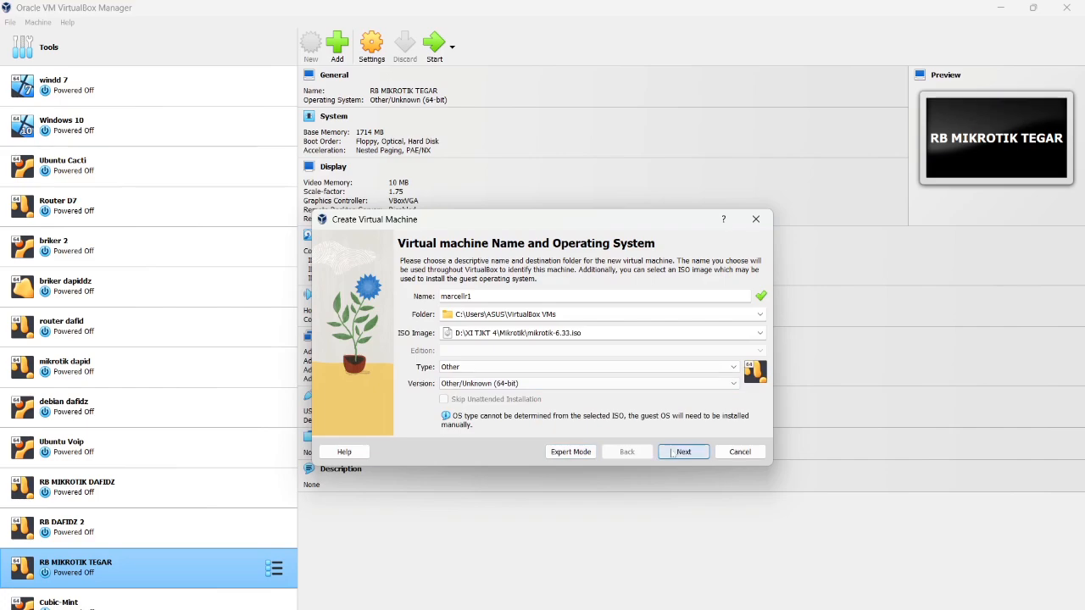
Give marcellr1 2151 MB base memory and a 2 GB disk, and finish creating it
{"action": "left_click", "coordinate": [673, 453]}
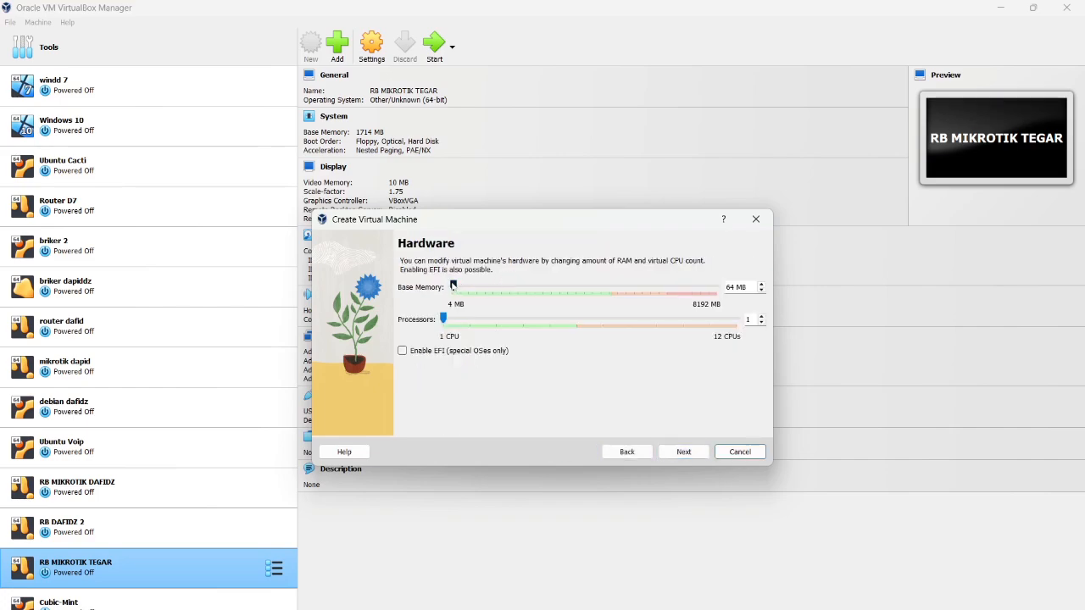
{"action": "left_click_drag", "start_coordinate": [453, 286], "coordinate": [519, 308]}
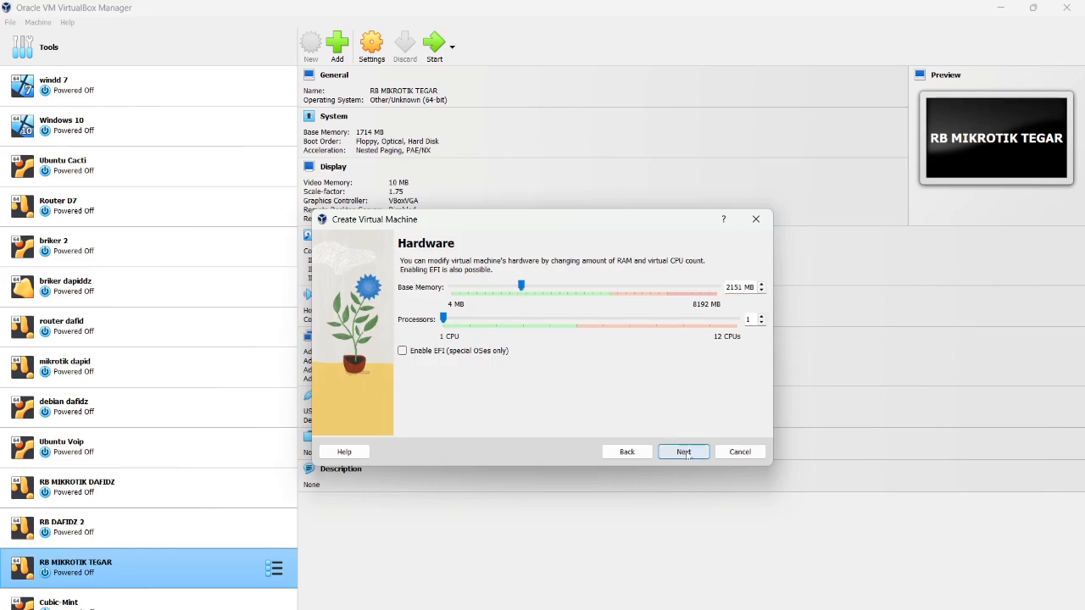
{"action": "left_click", "coordinate": [683, 452]}
{"action": "left_click", "coordinate": [684, 452]}
{"action": "left_click", "coordinate": [684, 451]}
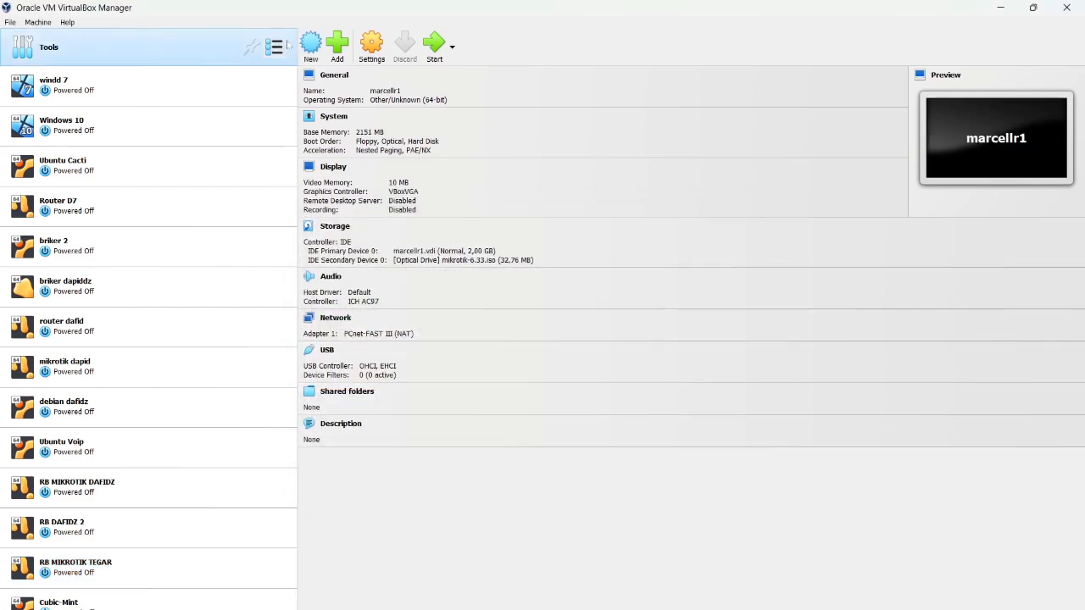
Start a second VM named marcellr2 using the mikrotik-6.33.iso image
{"action": "left_click", "coordinate": [311, 46]}
{"action": "type", "text": "m"}
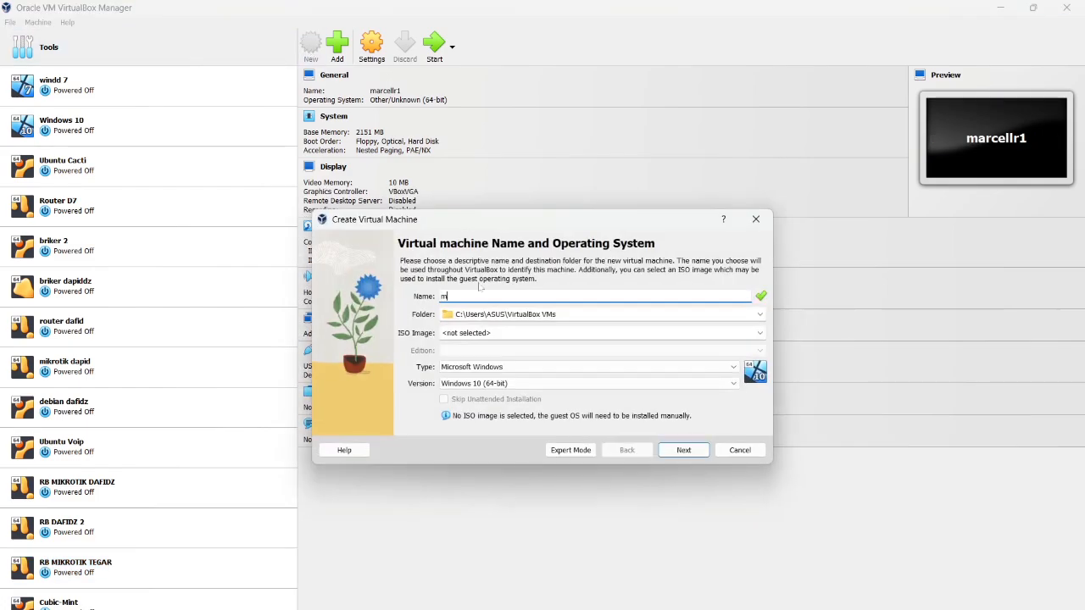
{"action": "type", "text": "arcellr2"}
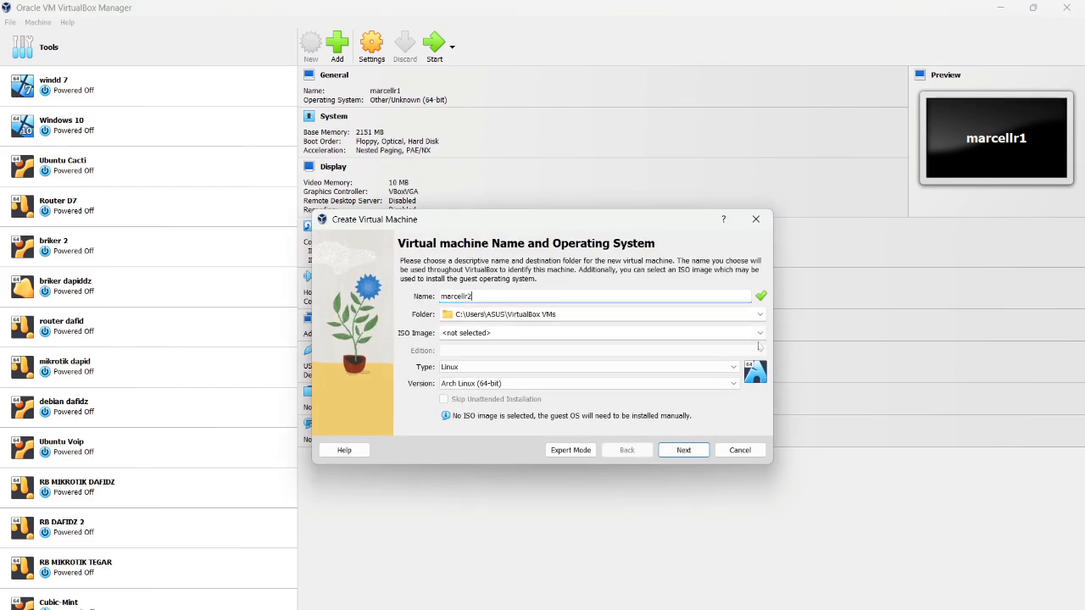
{"action": "left_click", "coordinate": [759, 333]}
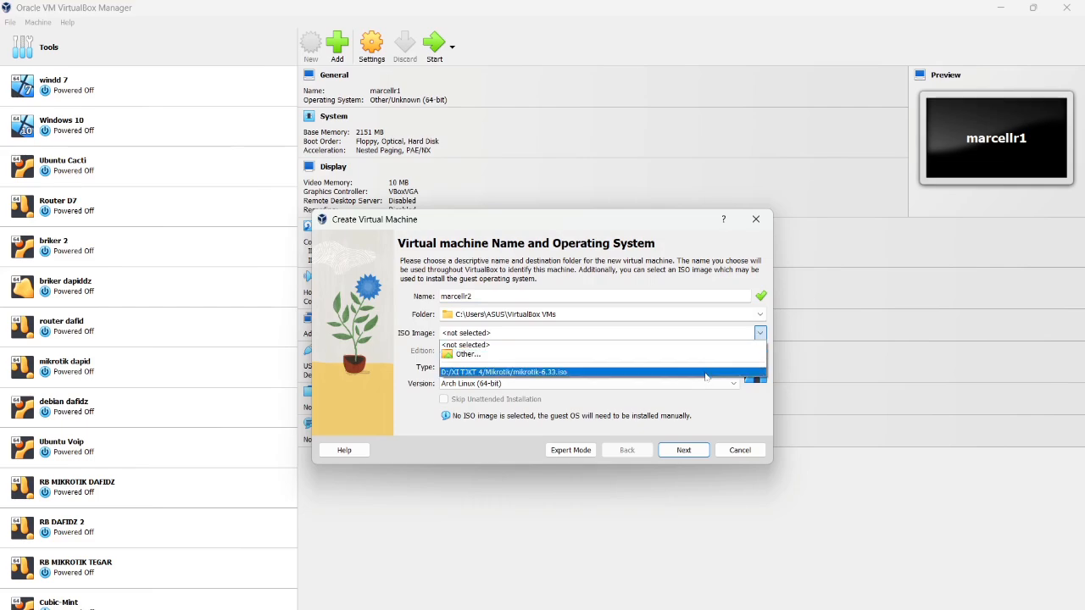
{"action": "left_click", "coordinate": [705, 373]}
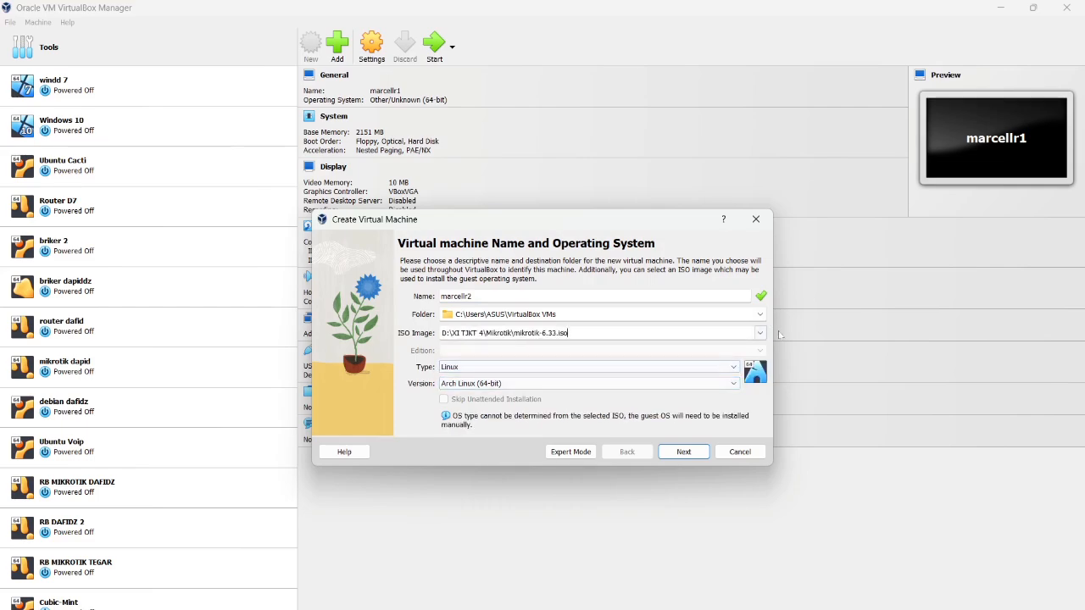
Set marcellr2's machine folder to D:\VirtualBox VMs D
{"action": "left_click", "coordinate": [759, 315]}
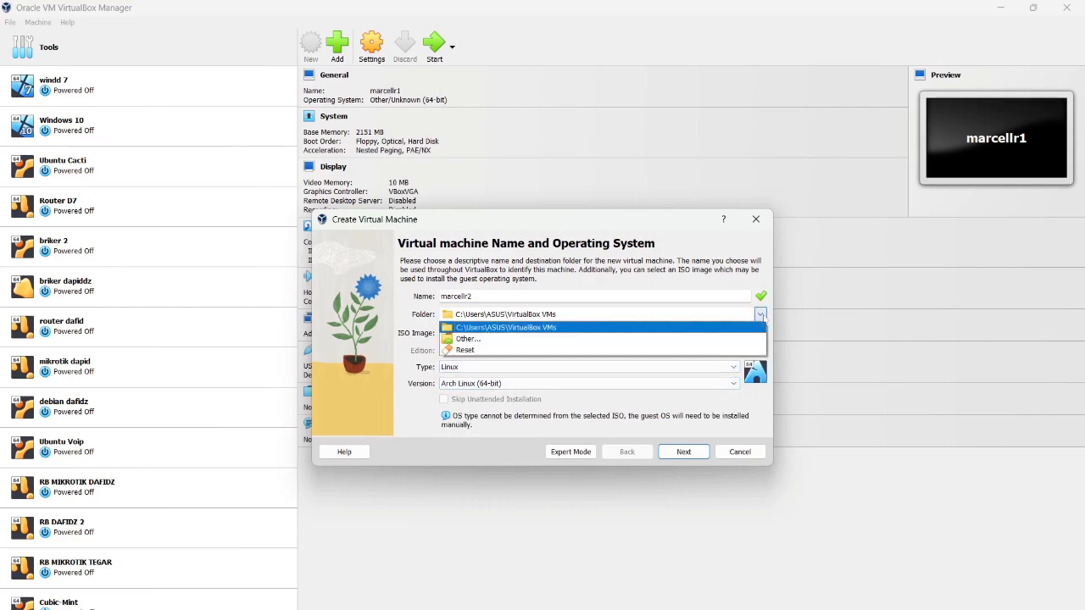
{"action": "left_click", "coordinate": [468, 338]}
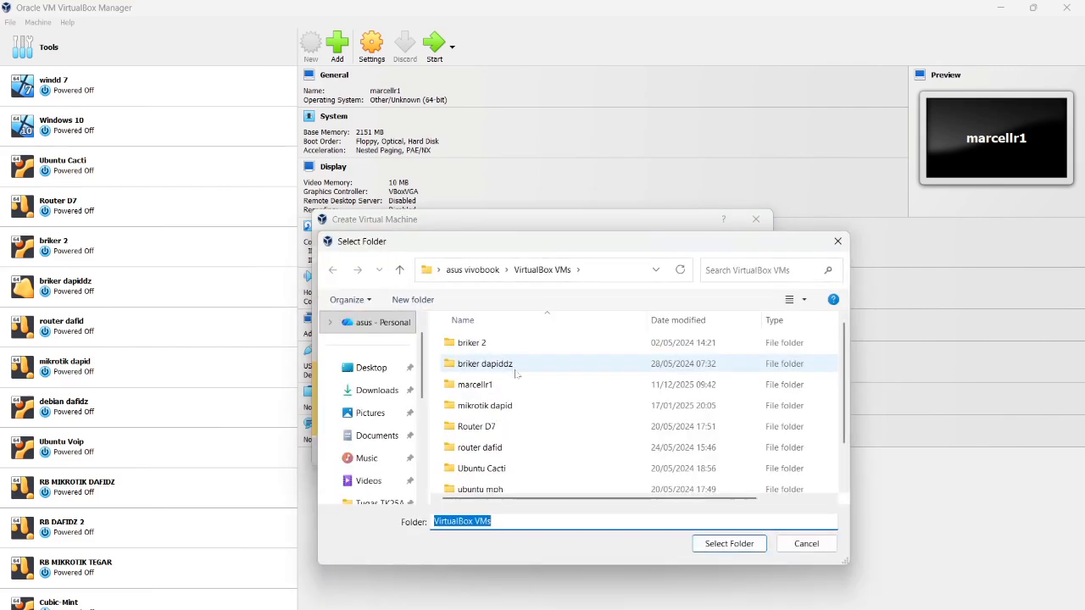
{"action": "scroll", "coordinate": [516, 373], "scroll_direction": "down", "scroll_amount": 1}
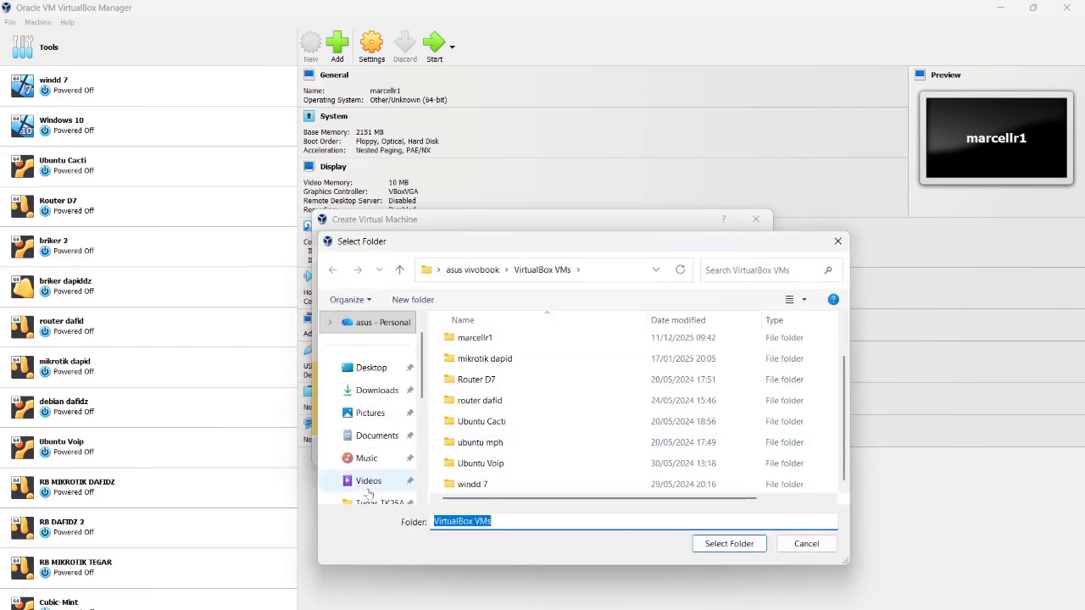
{"action": "scroll", "coordinate": [369, 492], "scroll_direction": "down", "scroll_amount": 5}
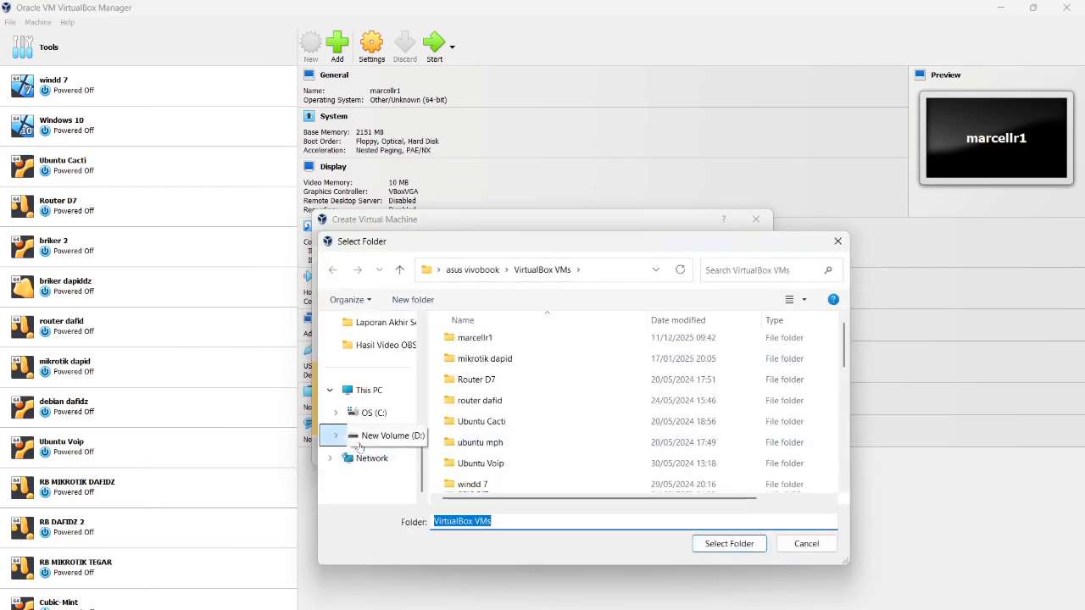
{"action": "left_click", "coordinate": [385, 436]}
{"action": "scroll", "coordinate": [548, 478], "scroll_direction": "down", "scroll_amount": 7}
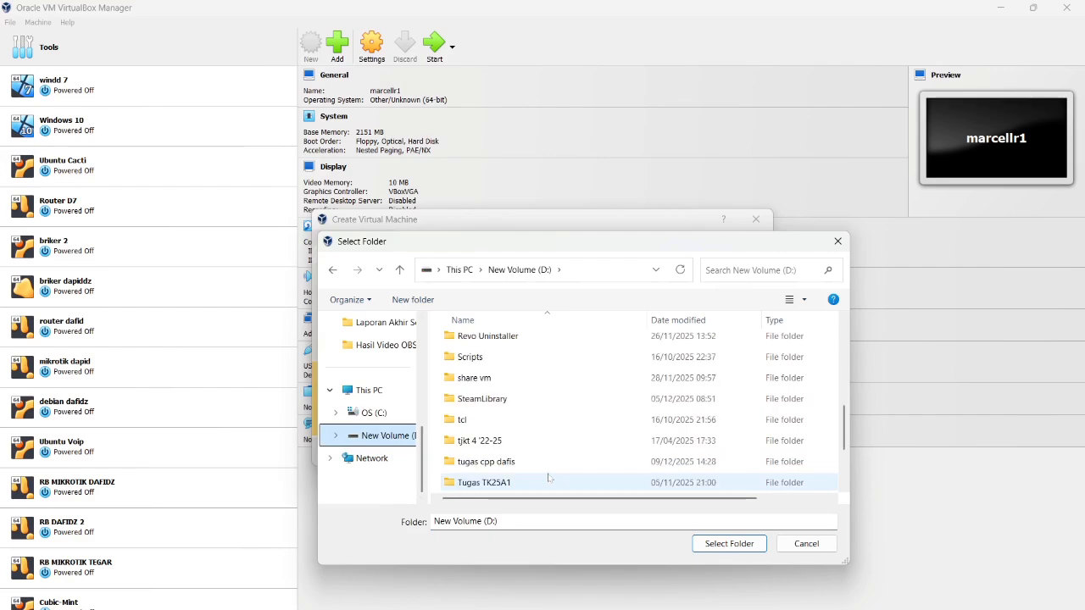
{"action": "scroll", "coordinate": [549, 483], "scroll_direction": "down", "scroll_amount": 2}
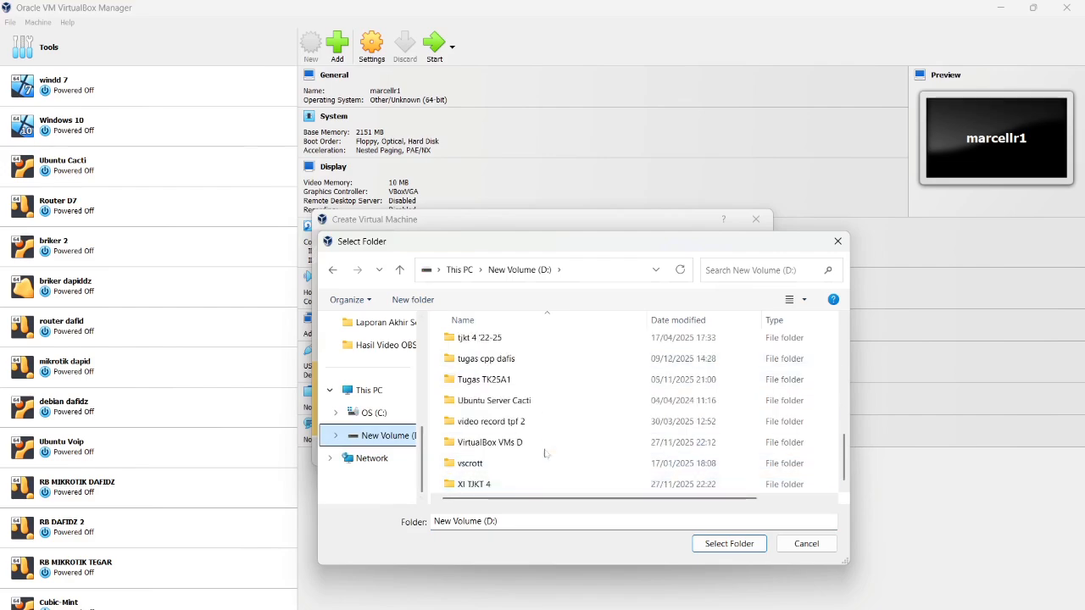
{"action": "left_click", "coordinate": [541, 444]}
{"action": "left_click", "coordinate": [749, 547]}
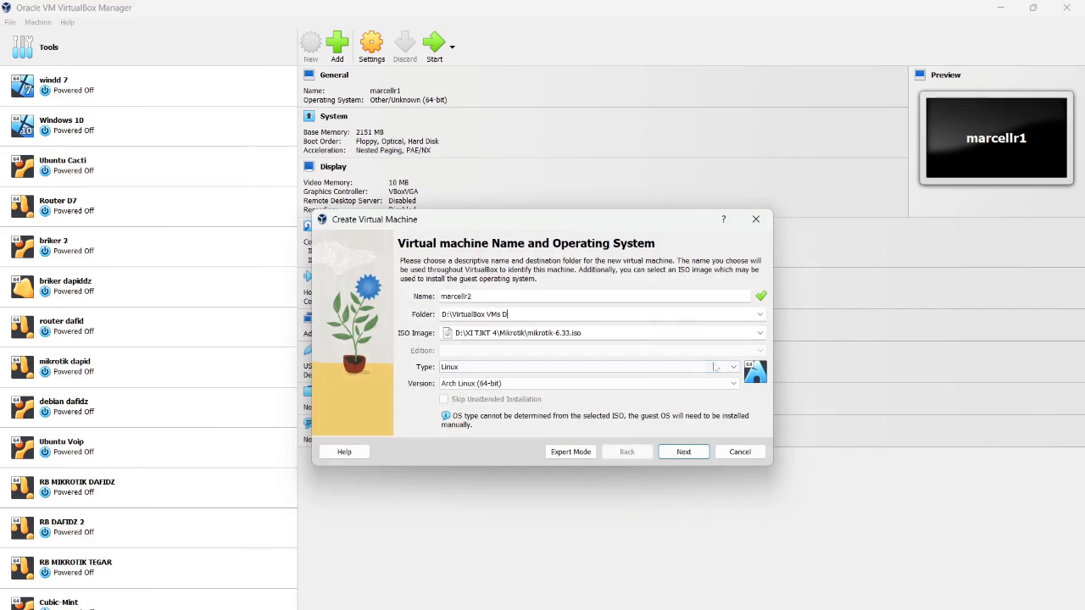
Set marcellr2's type to Other and version to Other/Unknown (64-bit)
{"action": "left_click", "coordinate": [714, 366]}
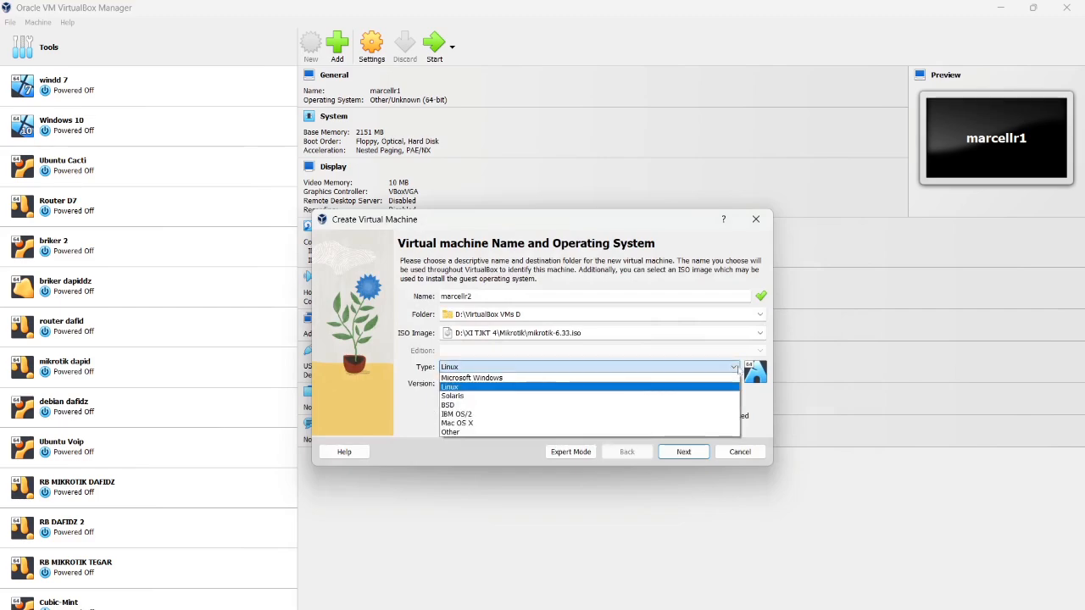
{"action": "left_click", "coordinate": [689, 433]}
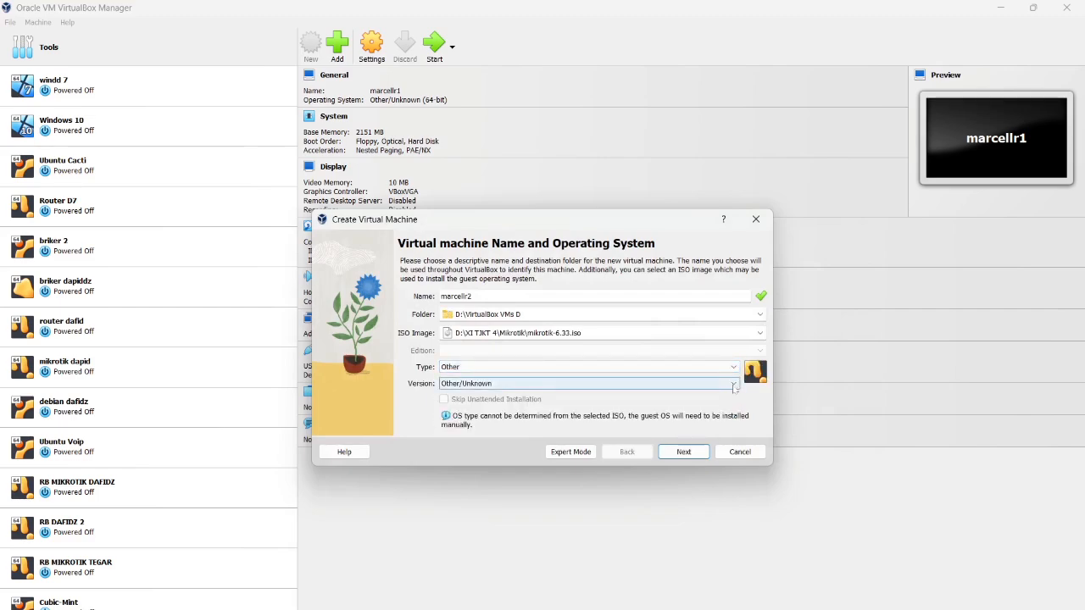
{"action": "left_click", "coordinate": [734, 385]}
{"action": "left_click", "coordinate": [679, 457]}
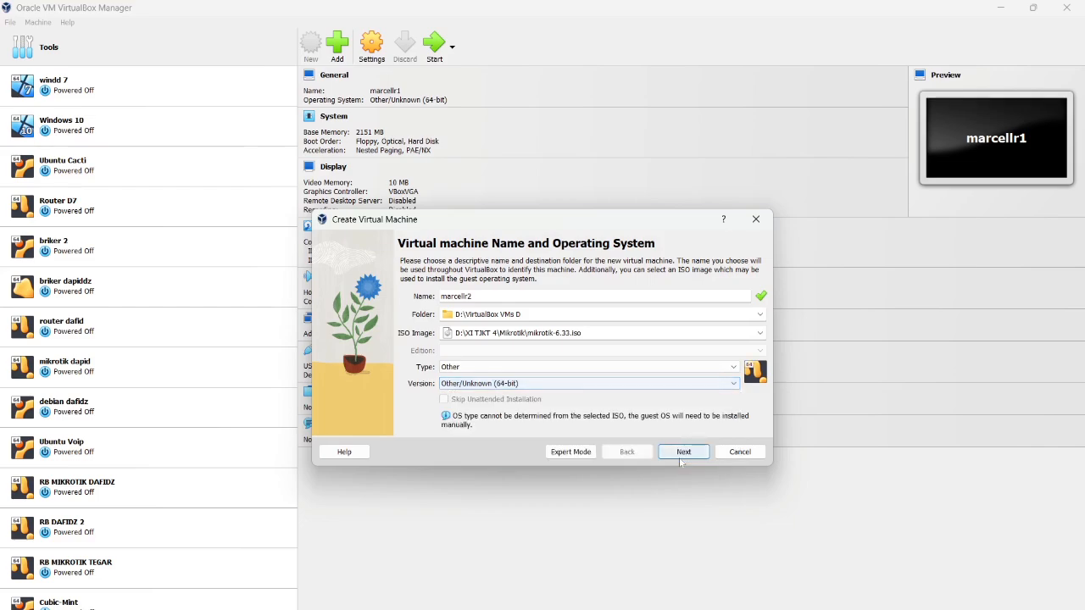
Give marcellr2 2048 MB memory and a 2.00 GB disk, finish it, then select marcellr1
{"action": "left_click", "coordinate": [683, 453]}
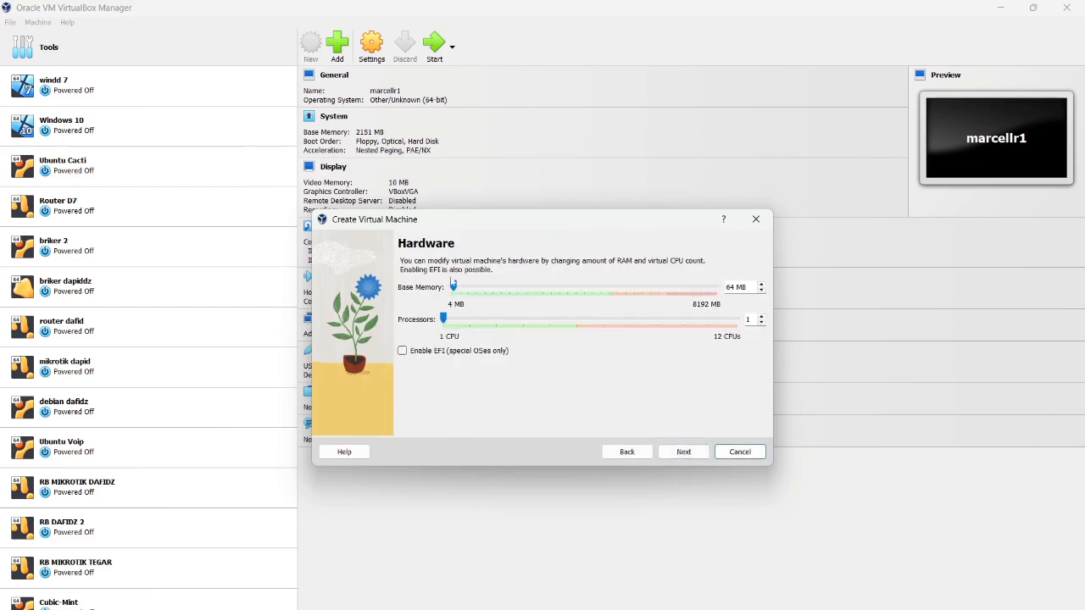
{"action": "left_click_drag", "start_coordinate": [453, 286], "coordinate": [520, 322]}
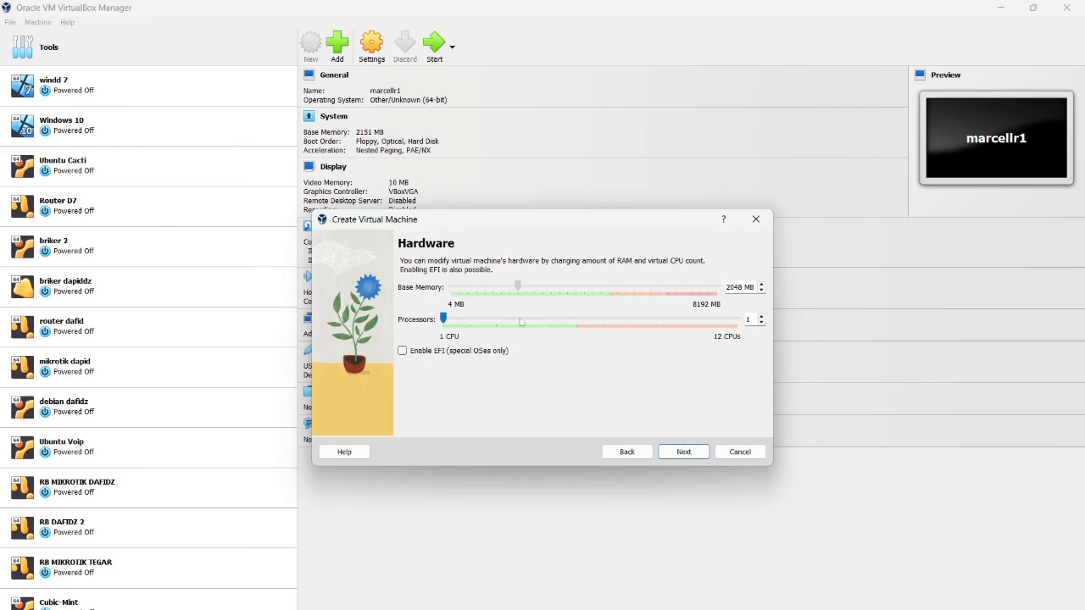
{"action": "left_click", "coordinate": [688, 452]}
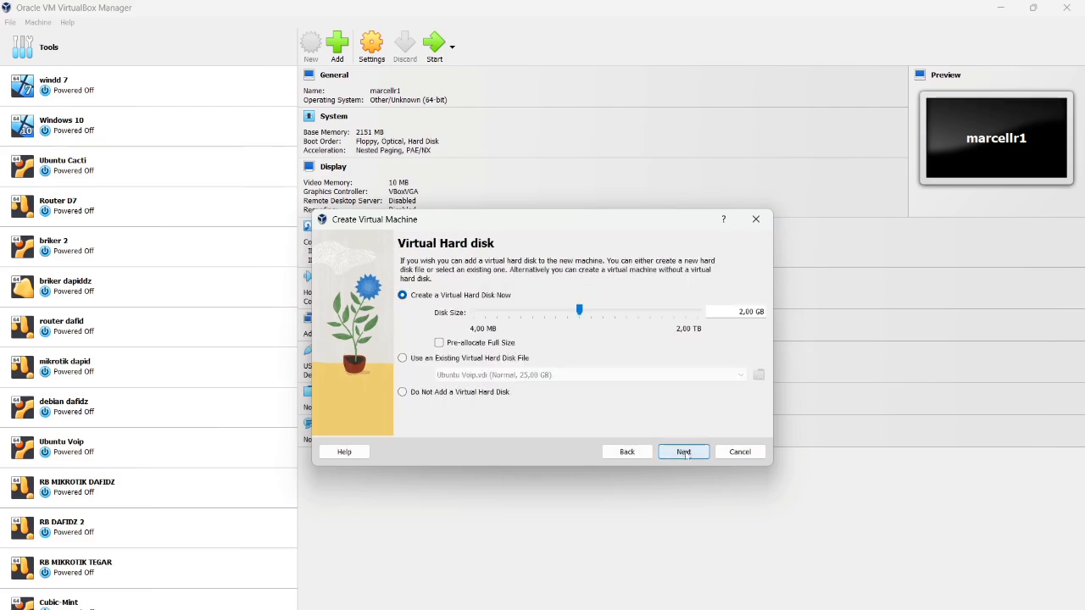
{"action": "left_click", "coordinate": [683, 451]}
{"action": "left_click", "coordinate": [683, 450]}
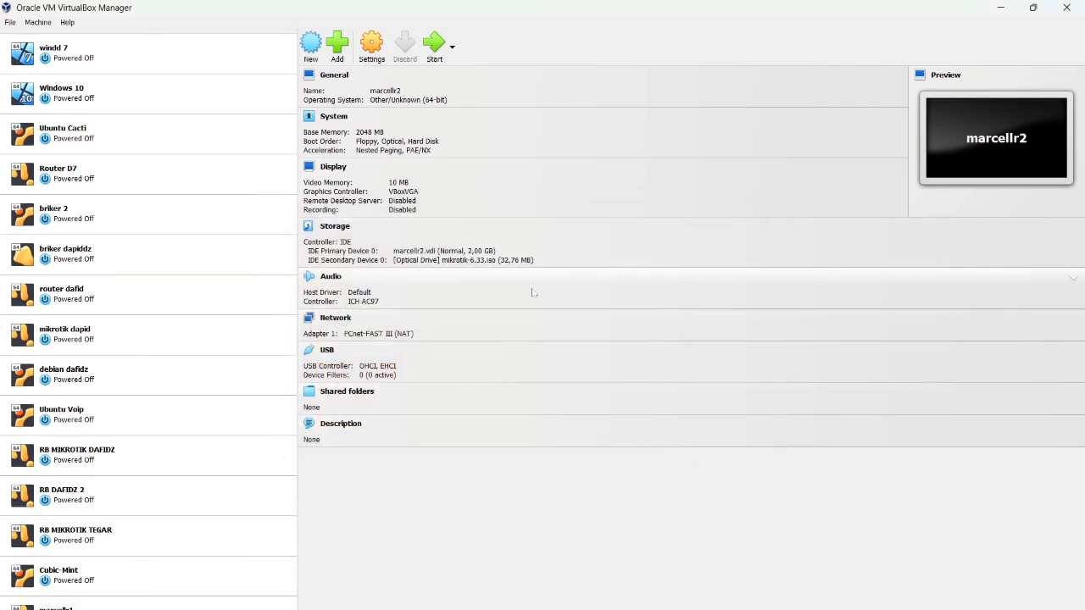
{"action": "left_click", "coordinate": [178, 604]}
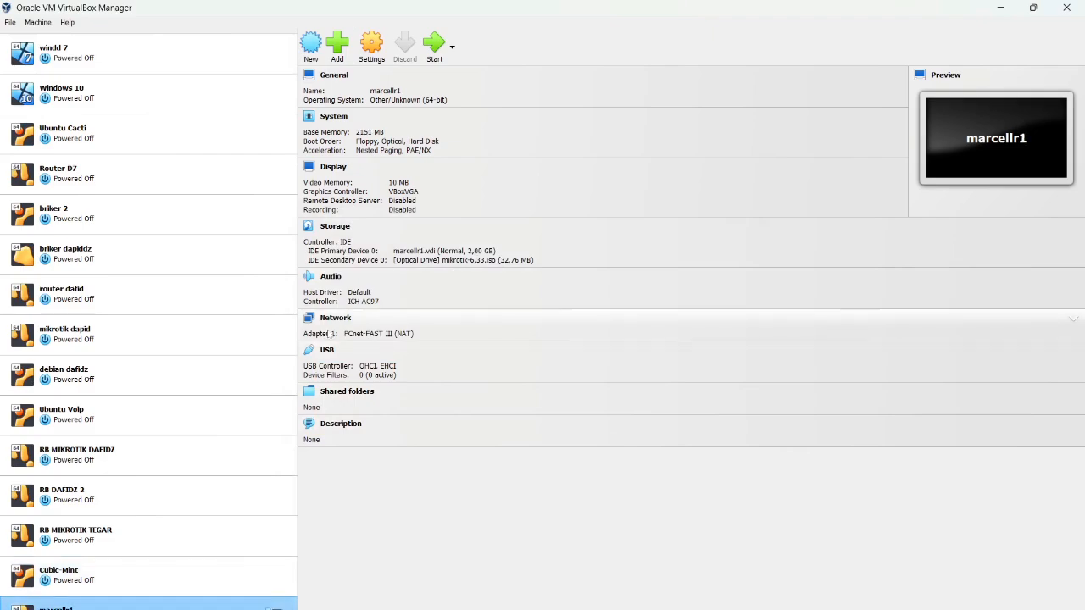
{"action": "left_click", "coordinate": [372, 51]}
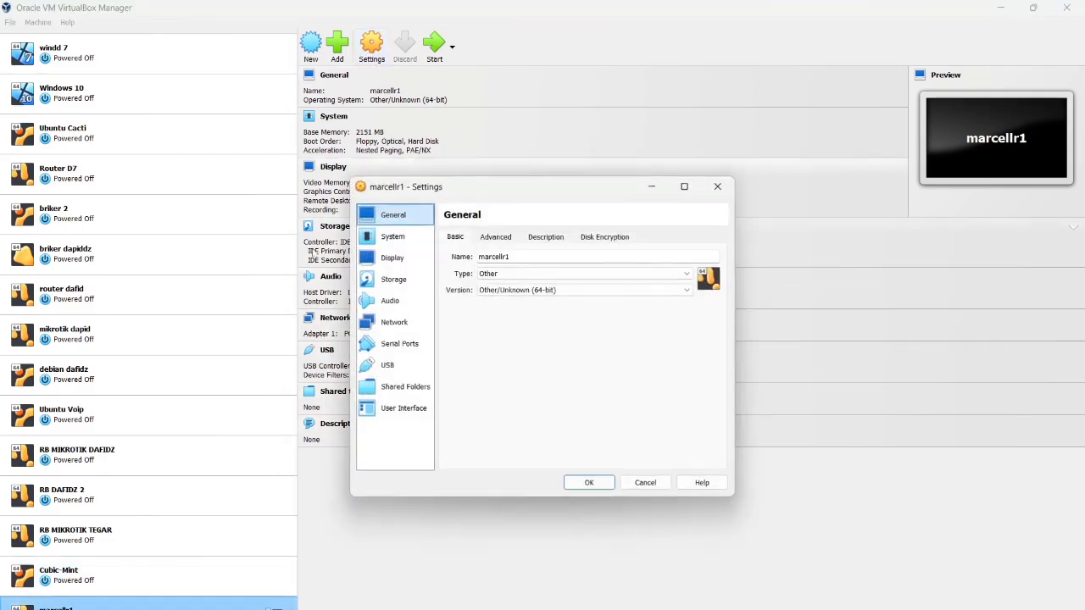
{"action": "left_click", "coordinate": [398, 279]}
{"action": "left_click", "coordinate": [418, 258]}
{"action": "left_click", "coordinate": [403, 238]}
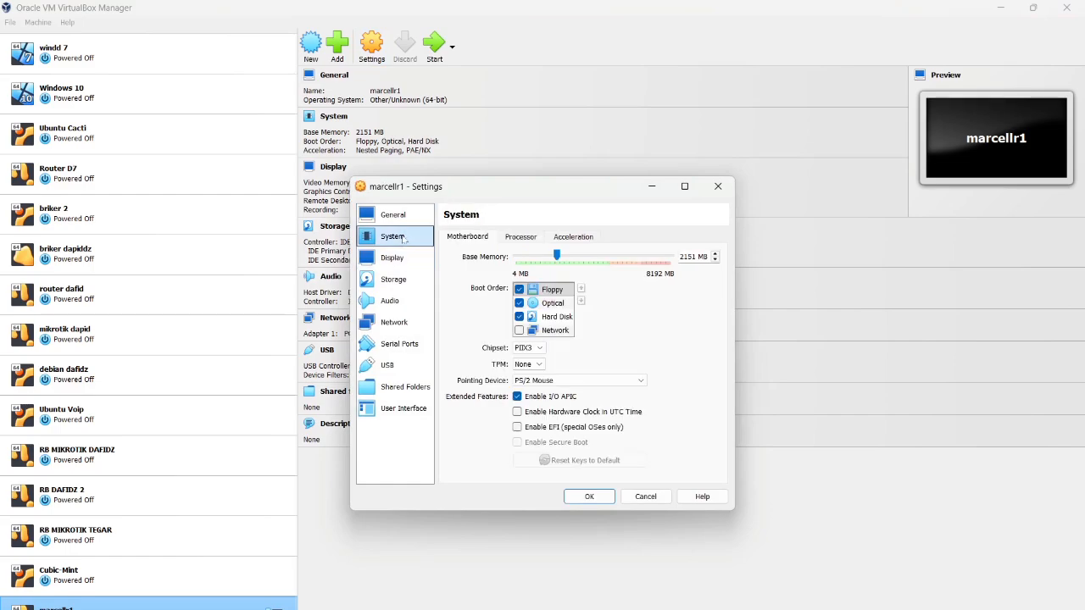
{"action": "left_click", "coordinate": [395, 216]}
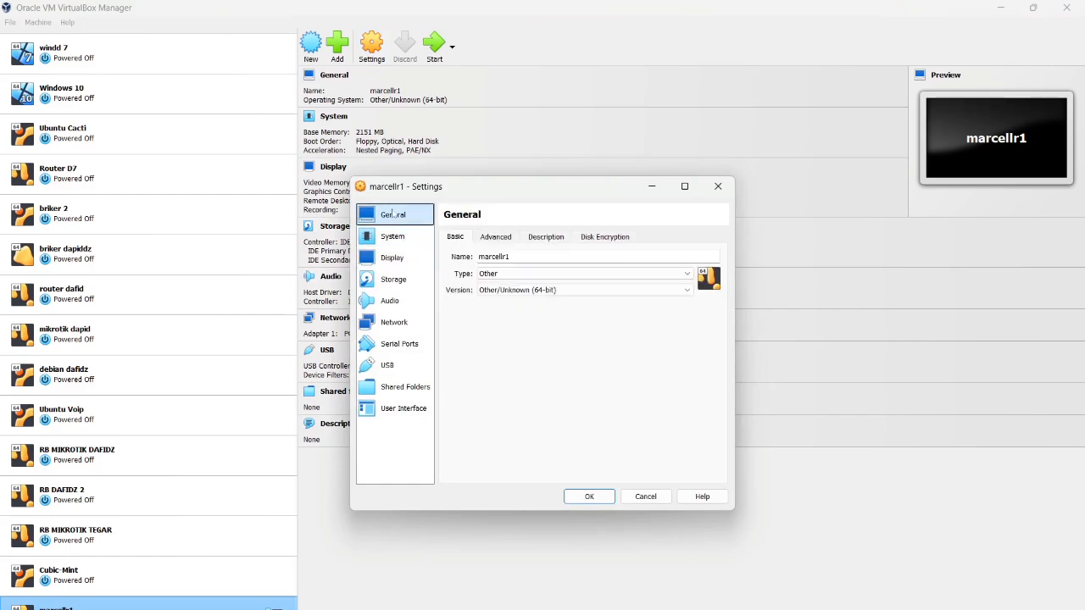
{"action": "left_click", "coordinate": [498, 238]}
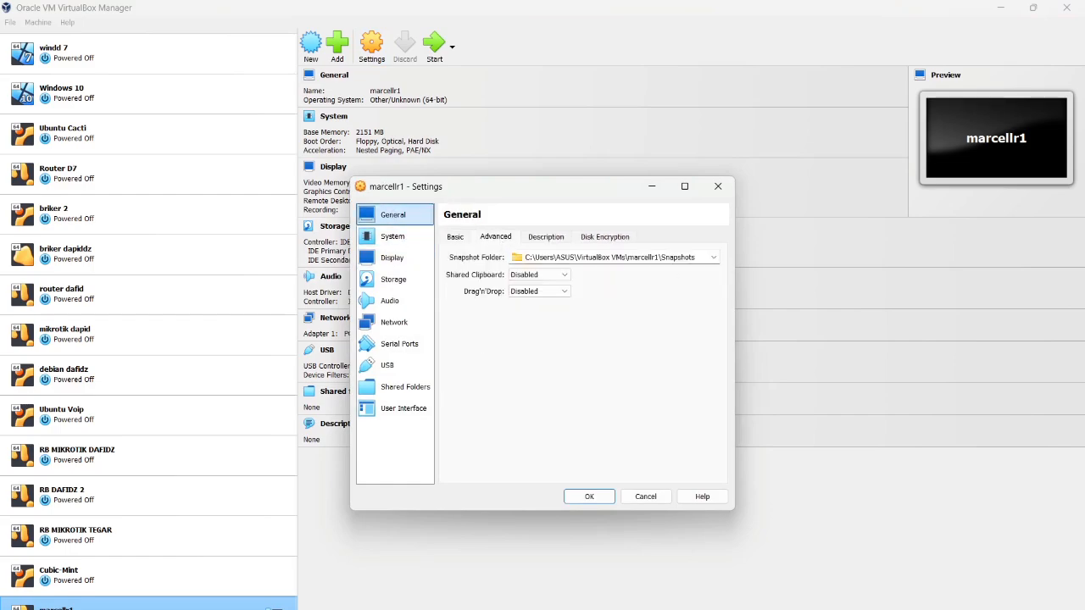
{"action": "left_click", "coordinate": [713, 257]}
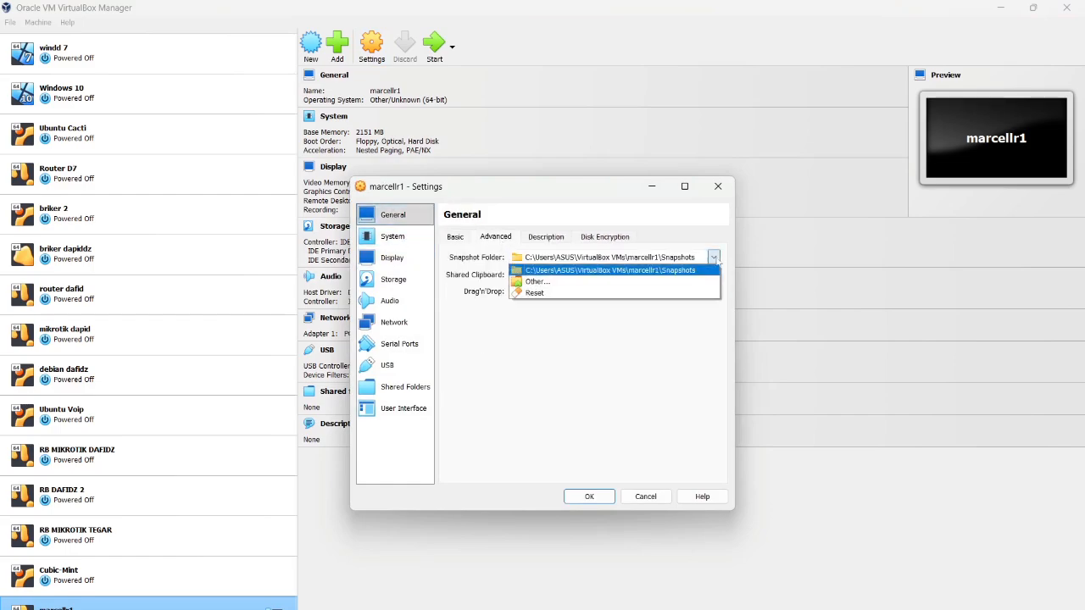
{"action": "left_click", "coordinate": [560, 236]}
{"action": "left_click", "coordinate": [608, 241]}
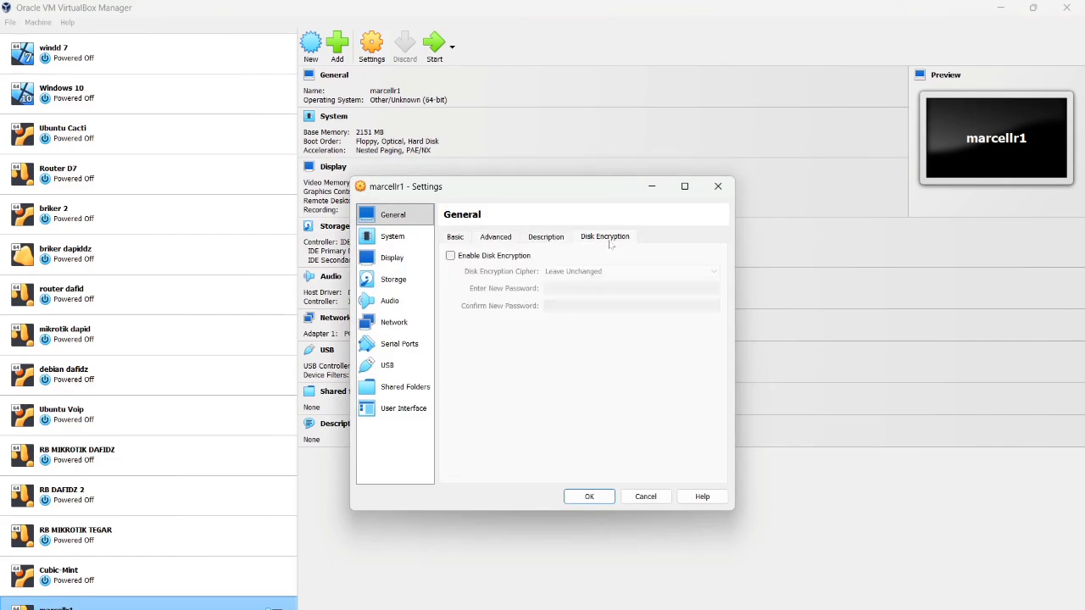
{"action": "left_click", "coordinate": [466, 238]}
{"action": "left_click", "coordinate": [718, 185]}
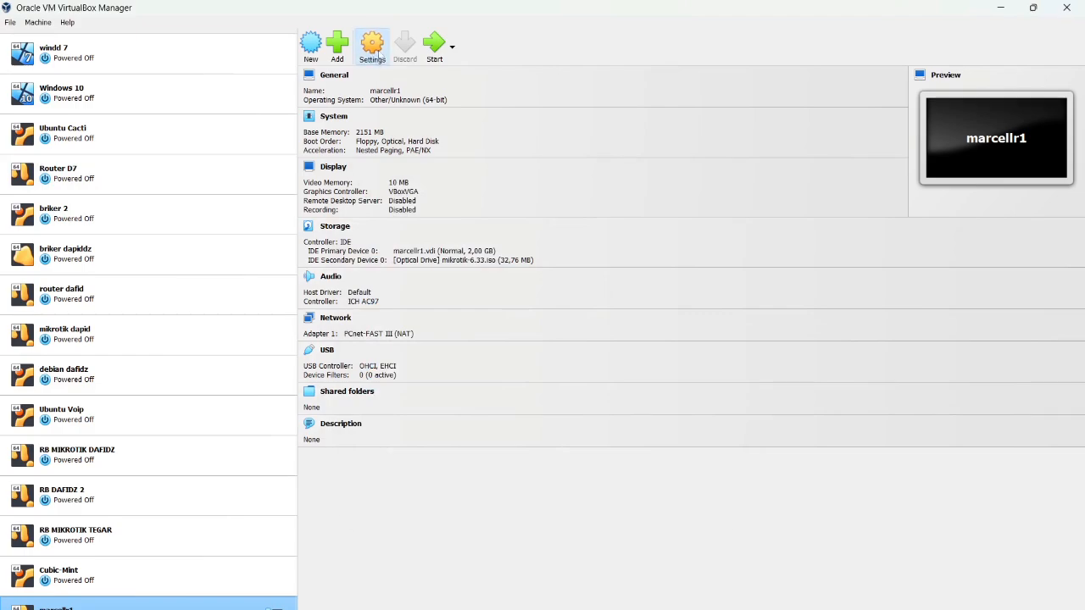
Bridge marcellr1's Adapter 1 to the Wi-Fi card with promiscuous mode Allow All
{"action": "left_click", "coordinate": [372, 53]}
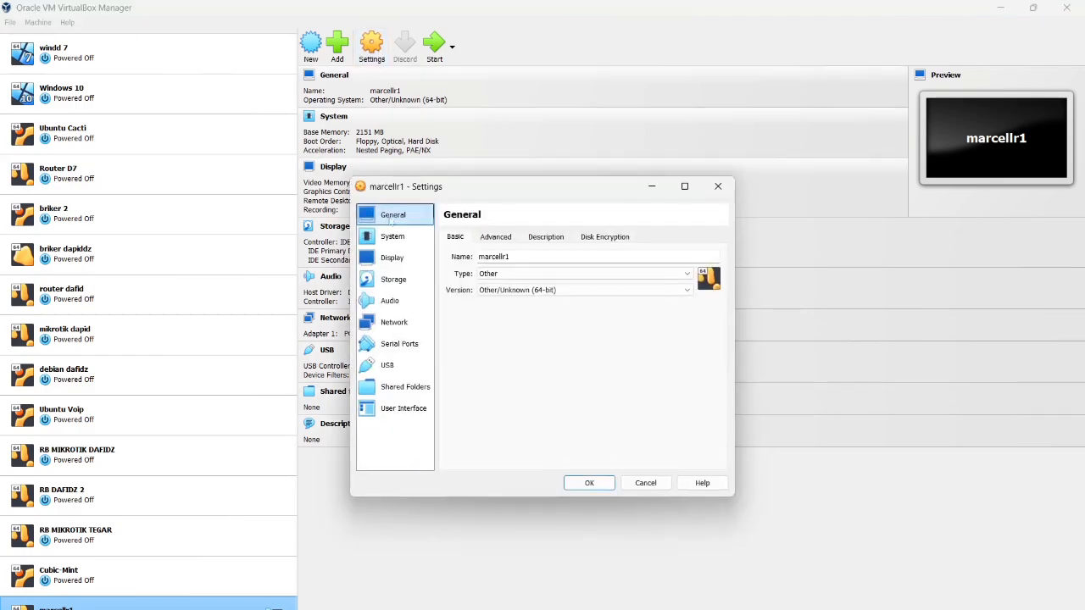
{"action": "left_click", "coordinate": [423, 326]}
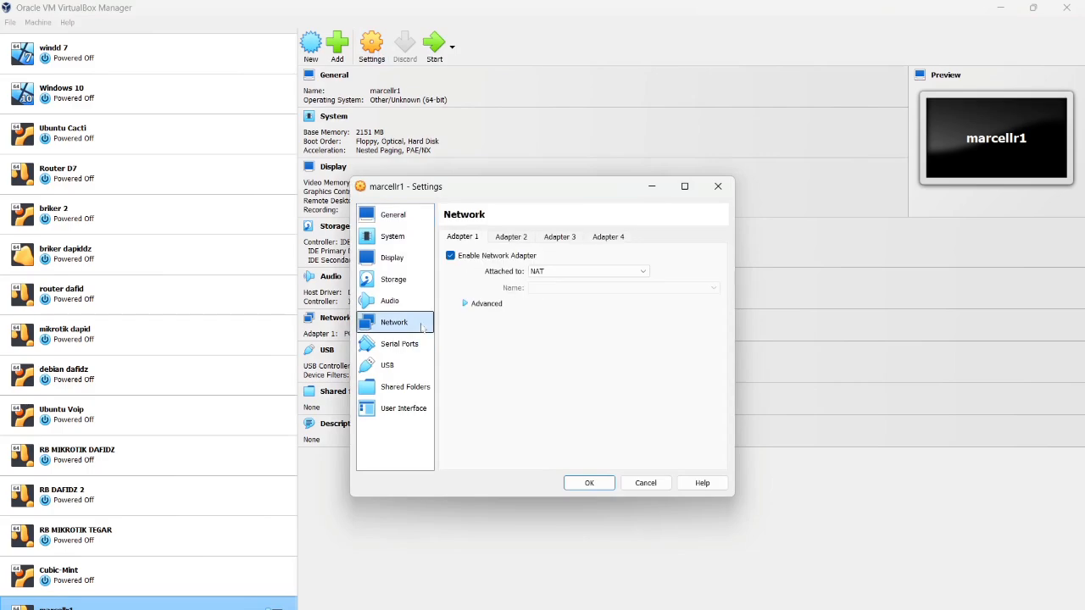
{"action": "left_click", "coordinate": [557, 272]}
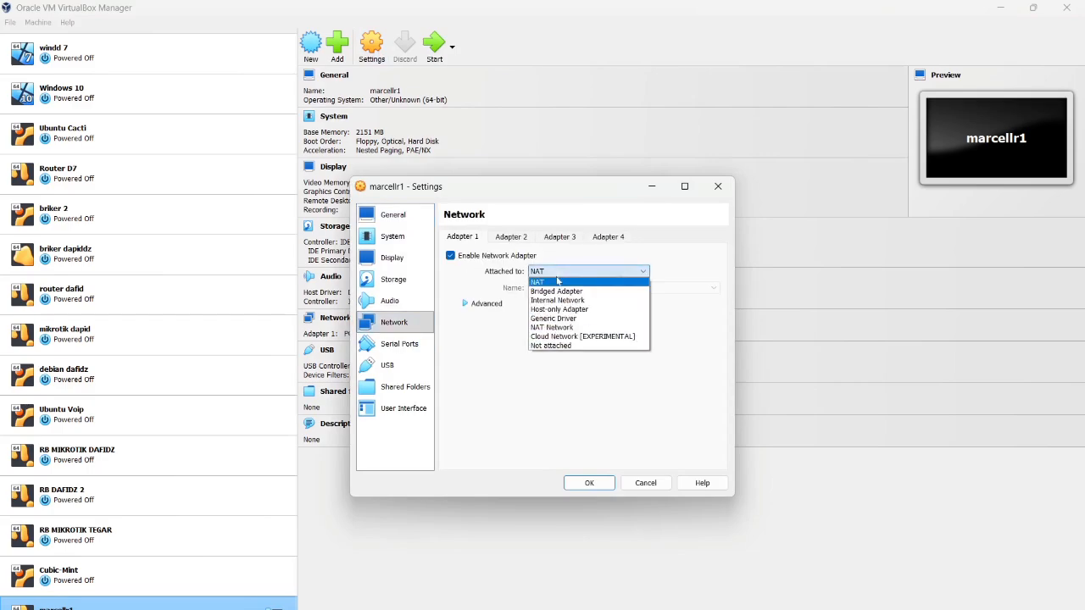
{"action": "left_click", "coordinate": [567, 290]}
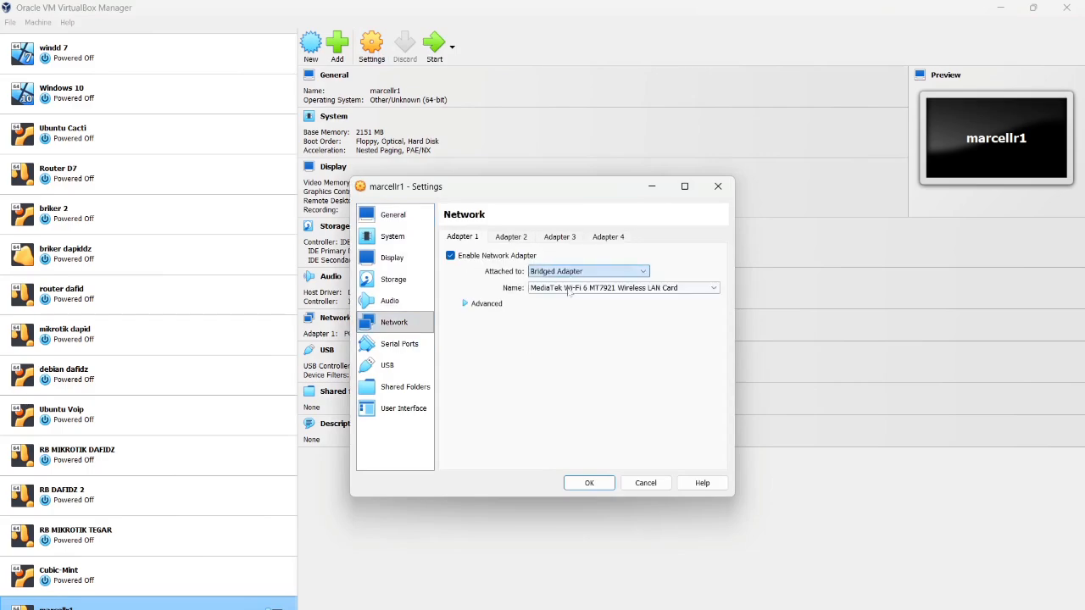
{"action": "left_click", "coordinate": [484, 305]}
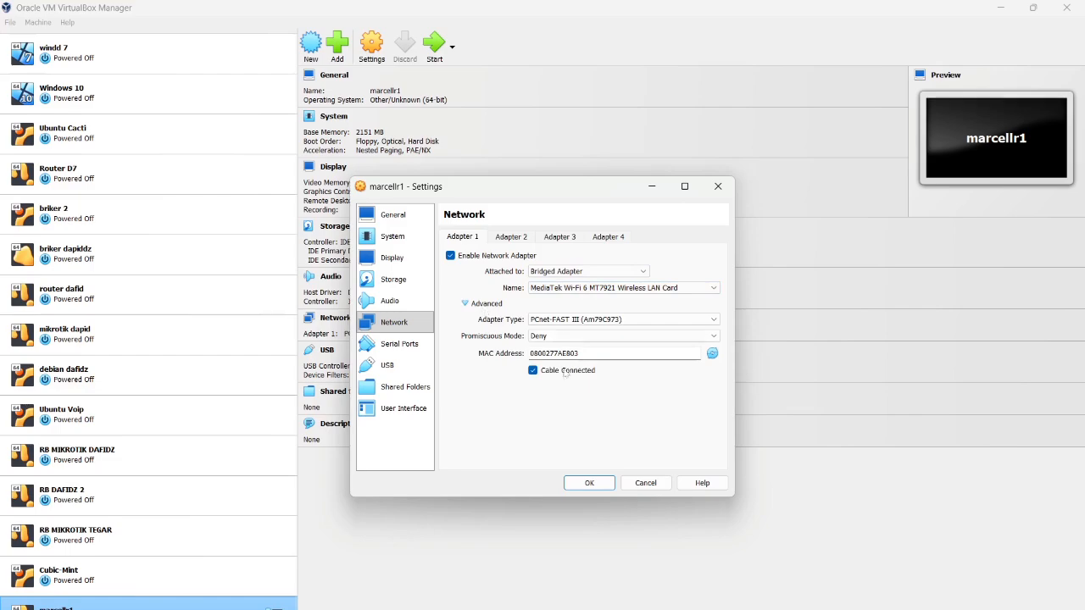
{"action": "left_click", "coordinate": [567, 335]}
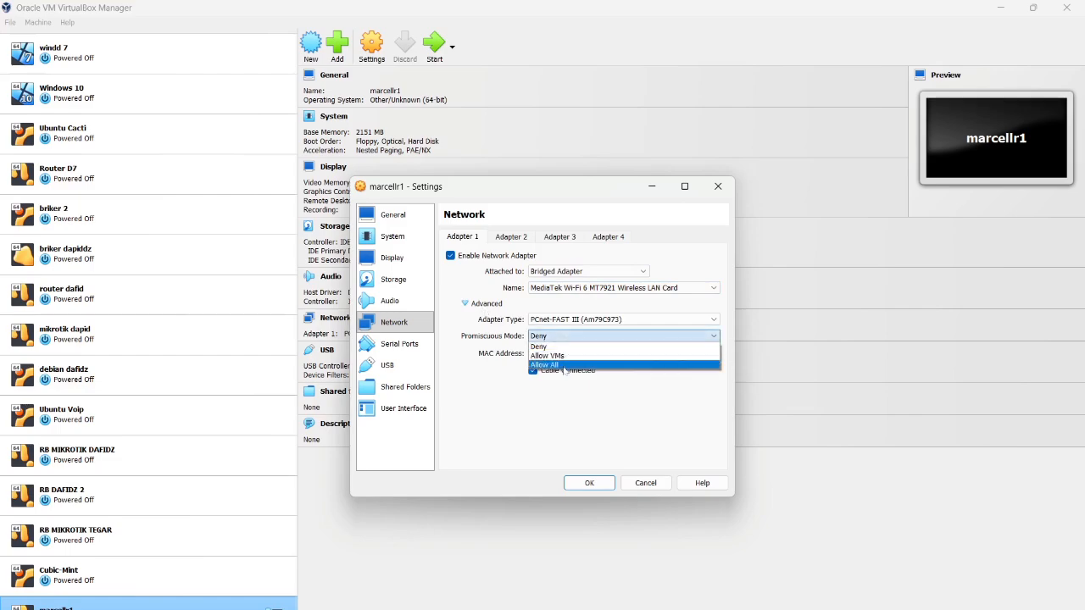
{"action": "left_click", "coordinate": [562, 366]}
Enable marcellr1's Adapter 2 as a Host-only Adapter with promiscuous mode Allow All
{"action": "left_click", "coordinate": [507, 239]}
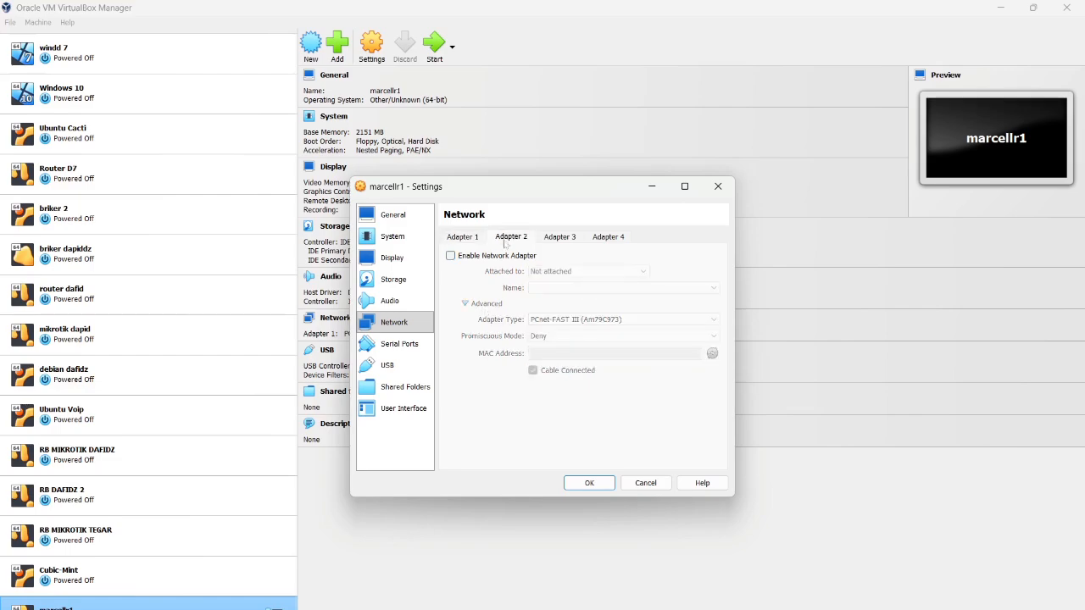
{"action": "left_click", "coordinate": [506, 256]}
{"action": "left_click", "coordinate": [532, 269]}
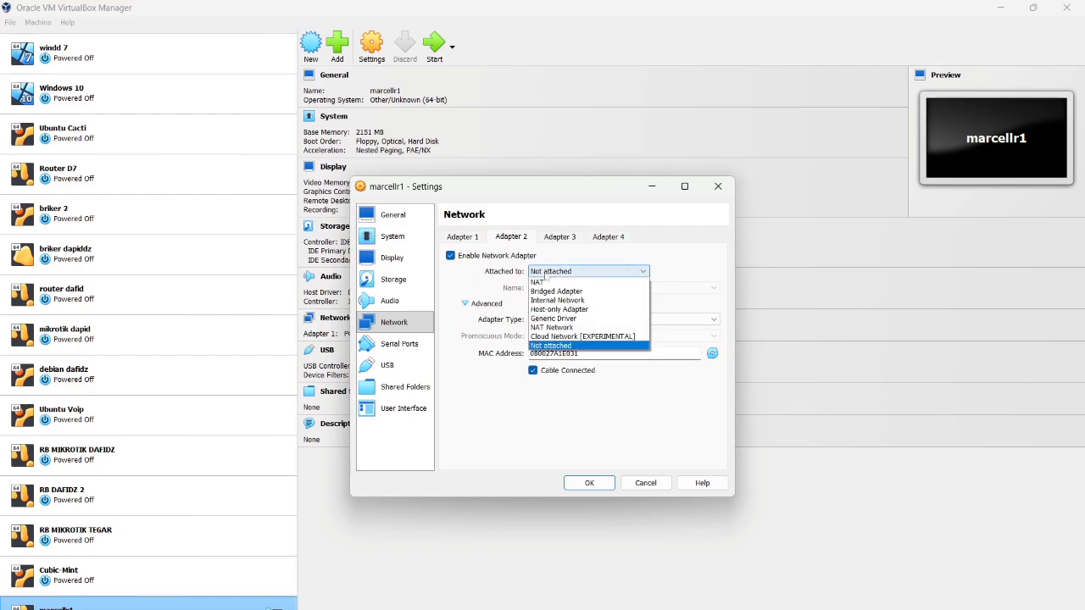
{"action": "left_click", "coordinate": [566, 309]}
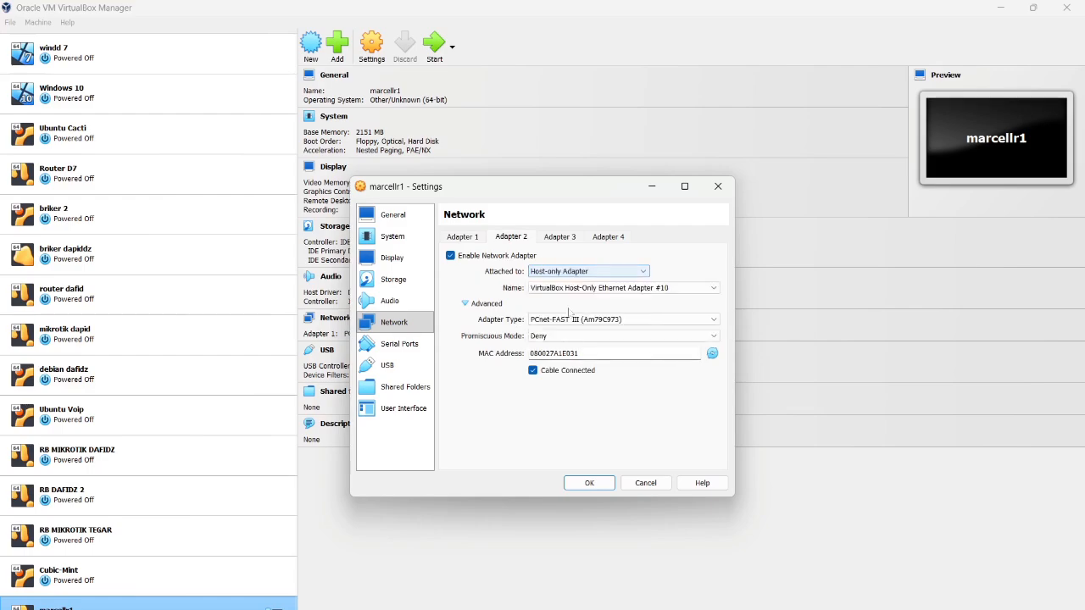
{"action": "left_click", "coordinate": [565, 336]}
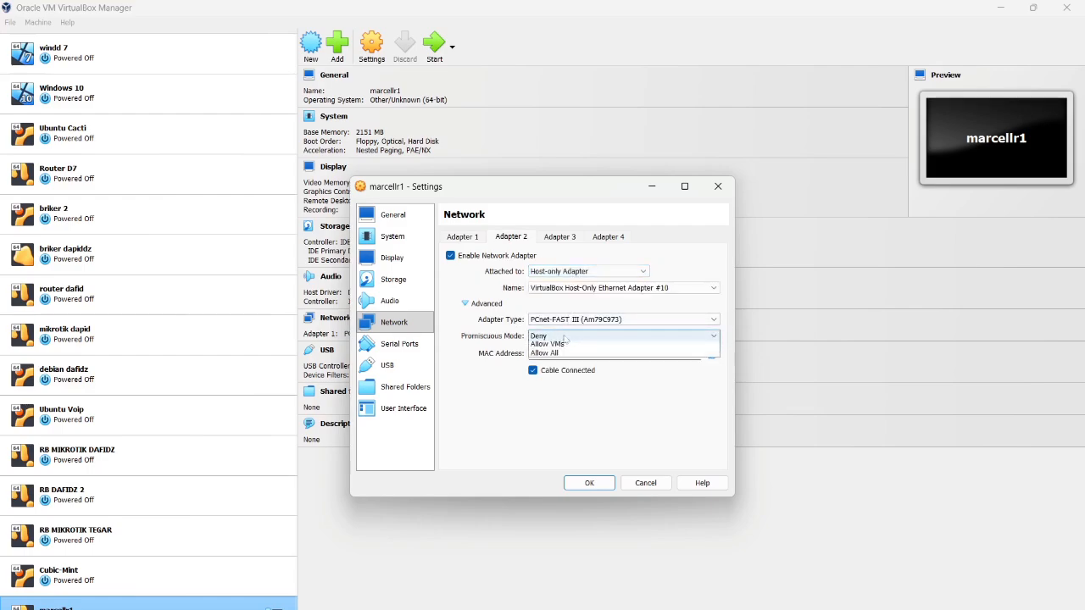
{"action": "left_click", "coordinate": [572, 365]}
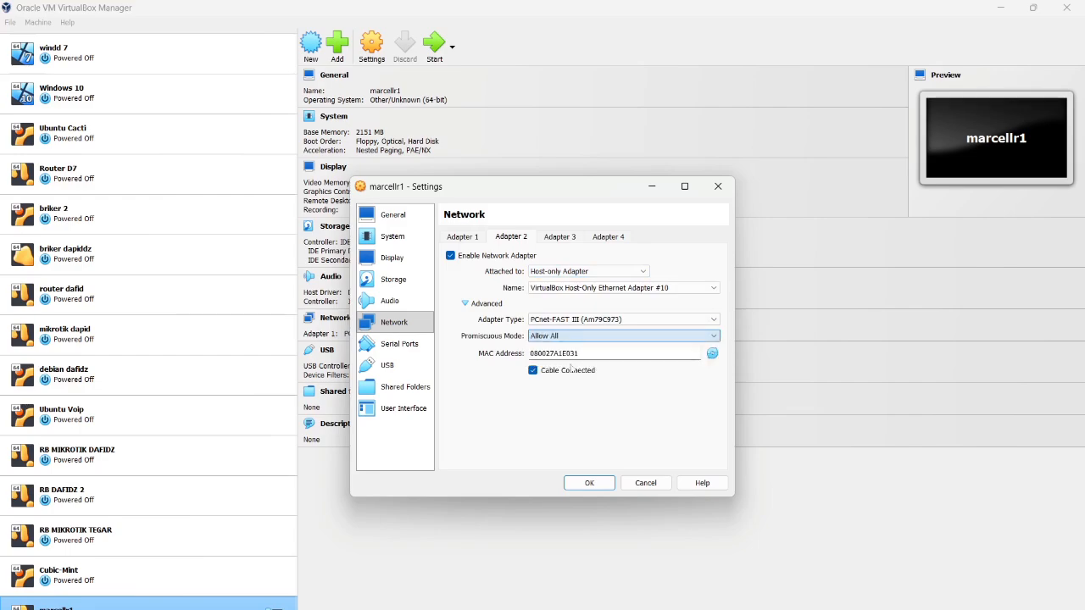
Save marcellr1's network settings, then make marcellr2's Adapter 1 Host-only with promiscuous Allow All
{"action": "left_click", "coordinate": [589, 483]}
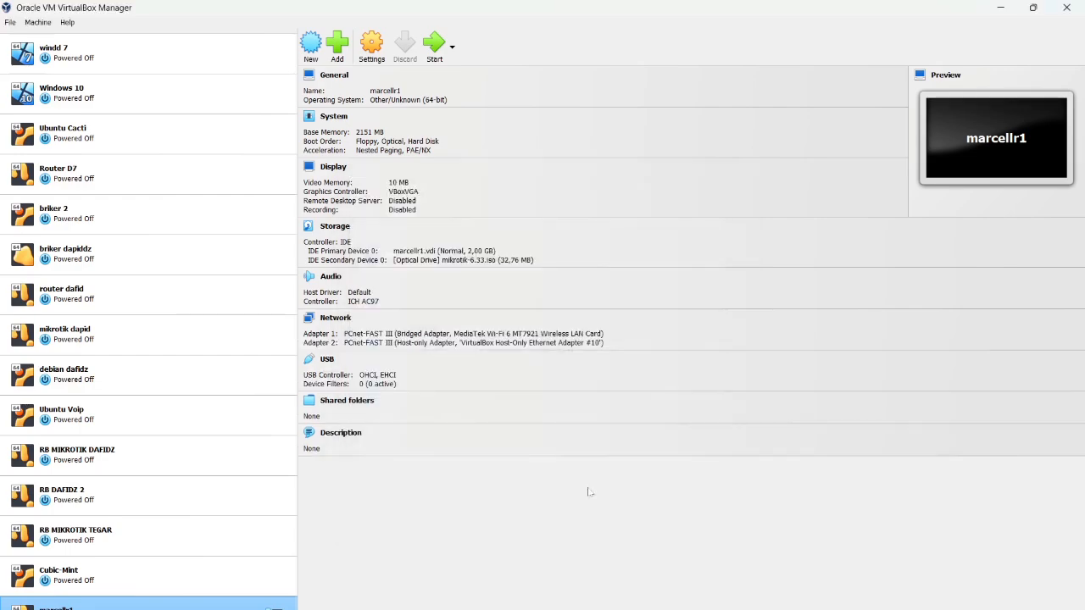
{"action": "left_click", "coordinate": [152, 609]}
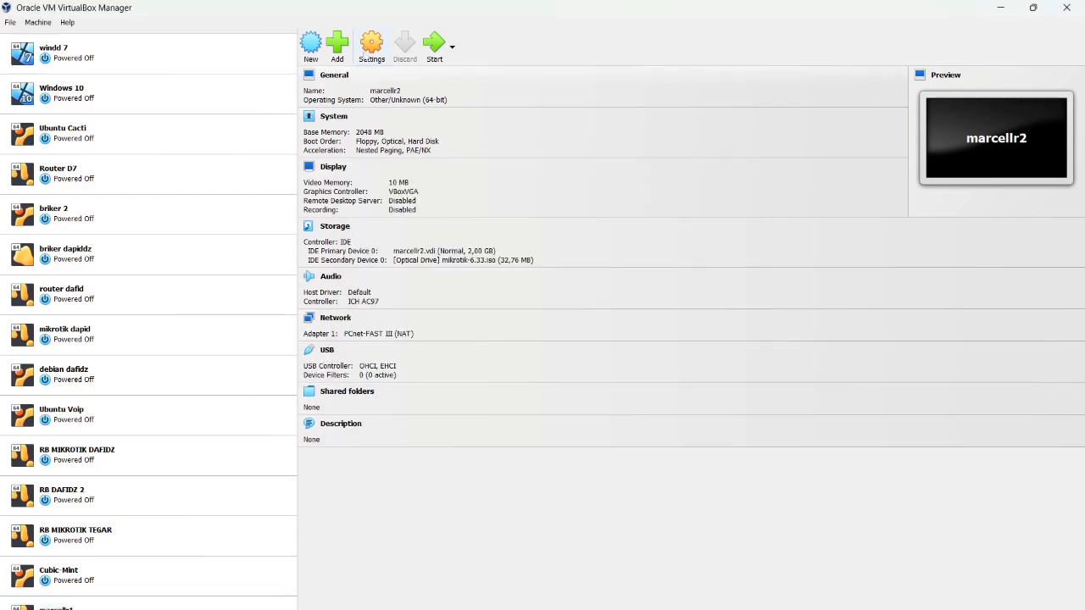
{"action": "left_click", "coordinate": [370, 49]}
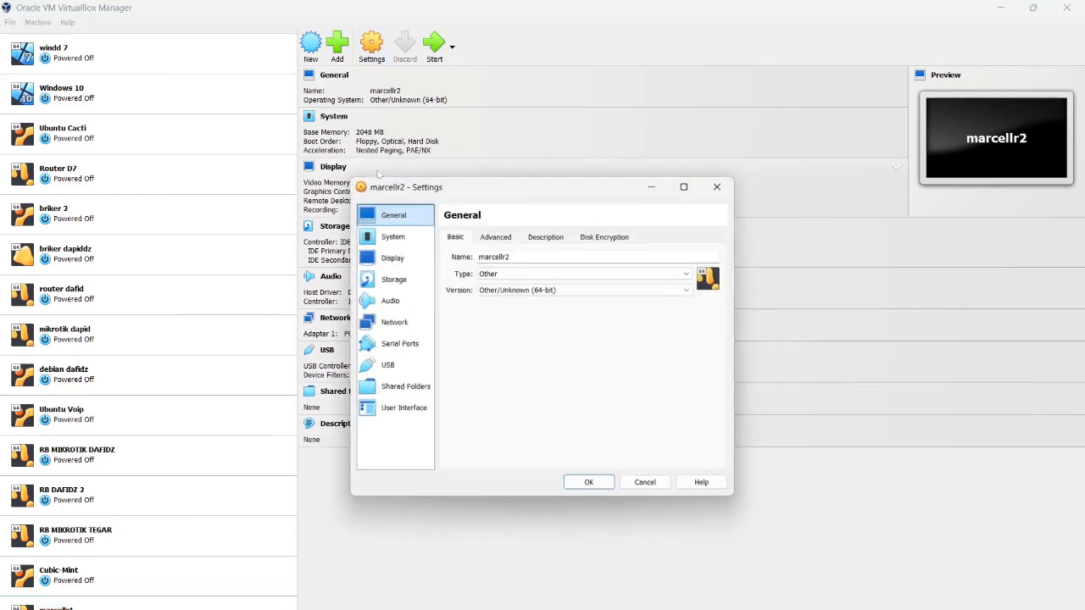
{"action": "left_click", "coordinate": [412, 321]}
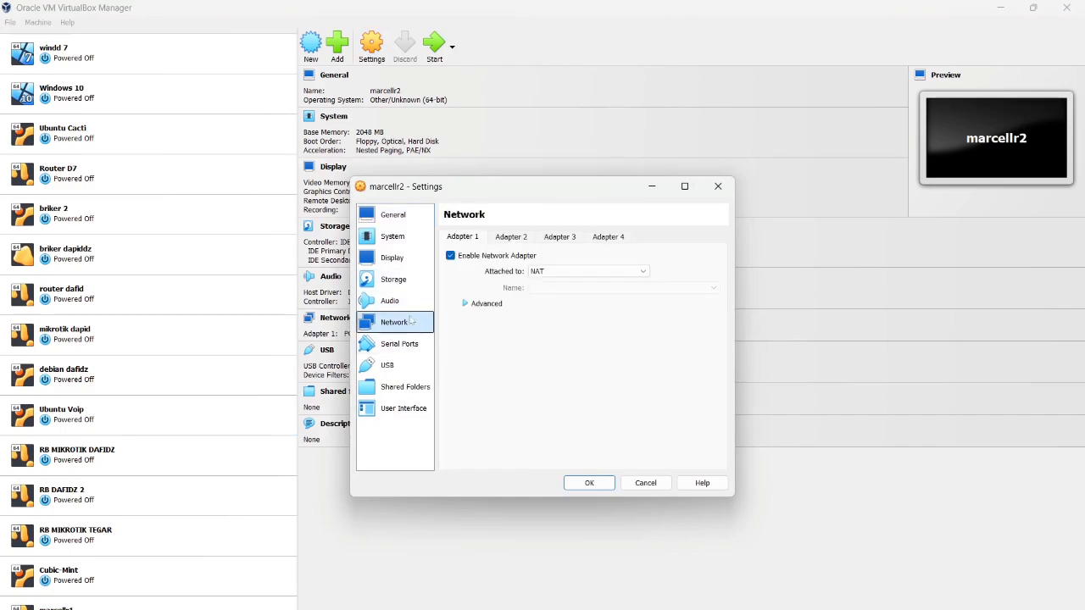
{"action": "left_click", "coordinate": [560, 272]}
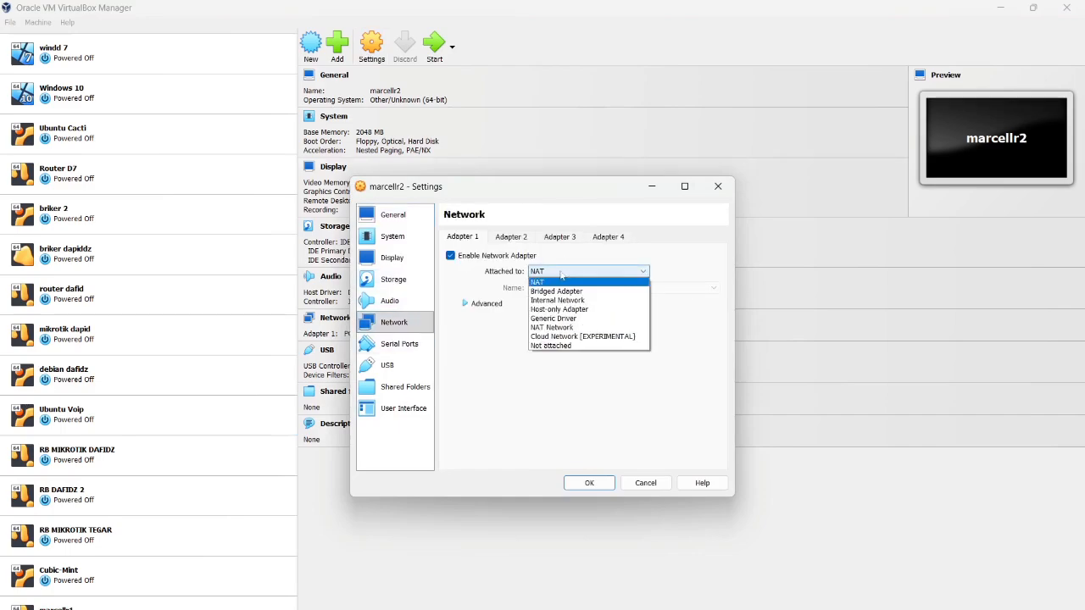
{"action": "left_click", "coordinate": [578, 310]}
{"action": "left_click", "coordinate": [479, 304]}
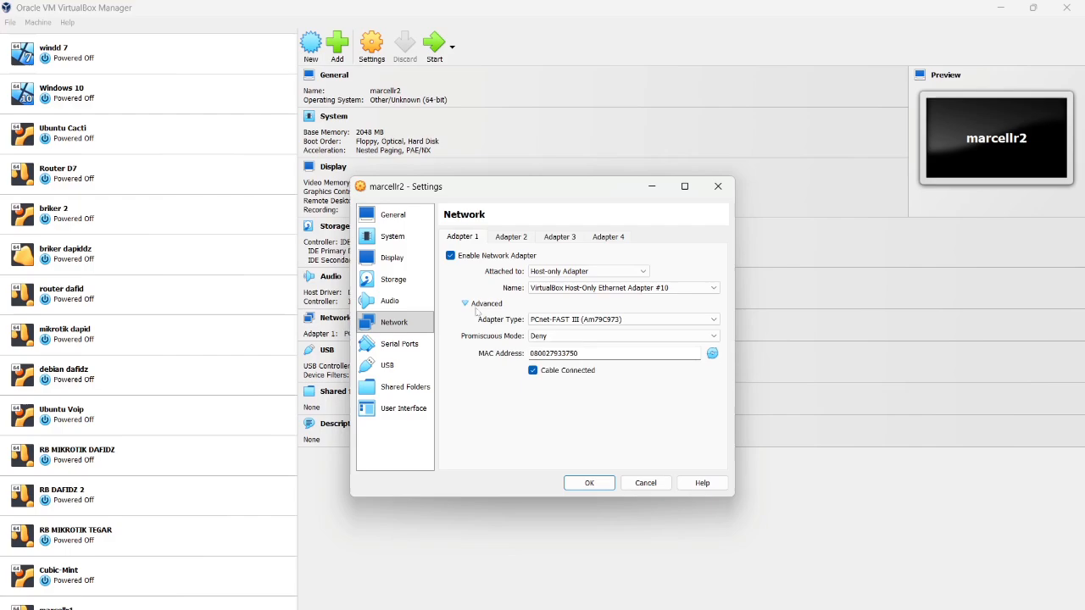
{"action": "left_click", "coordinate": [532, 336]}
{"action": "left_click", "coordinate": [549, 367]}
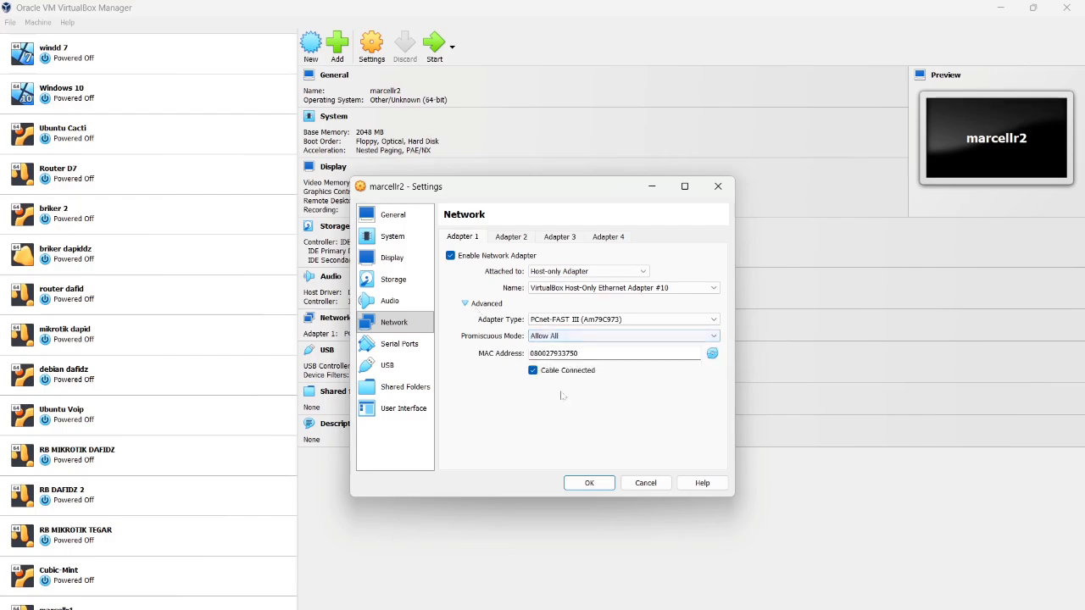
{"action": "left_click", "coordinate": [589, 483]}
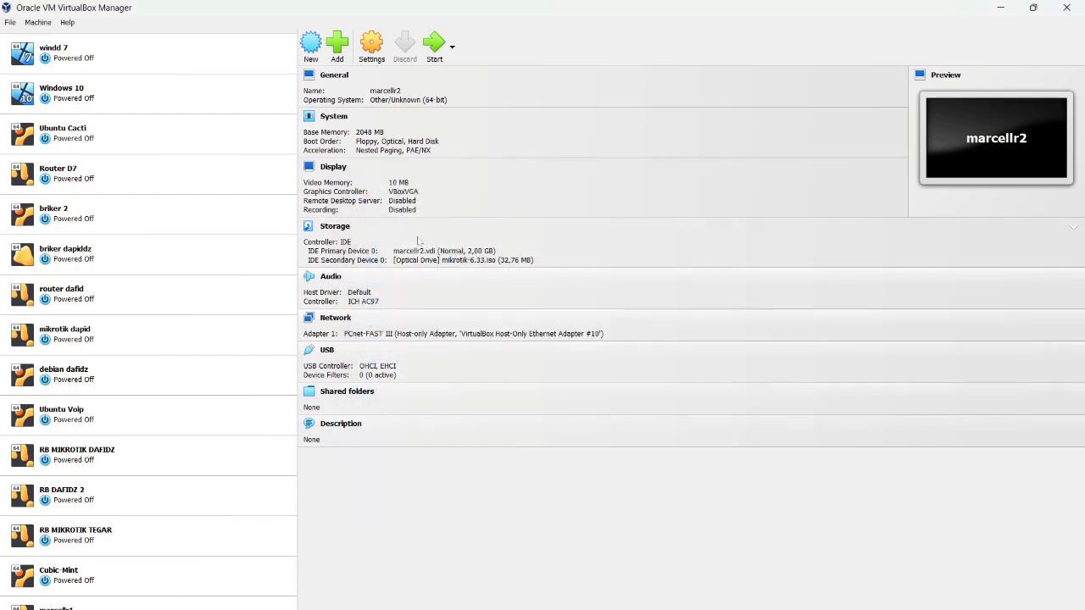
Start the marcellr1 VM and select marcellr2
{"action": "left_click", "coordinate": [271, 605]}
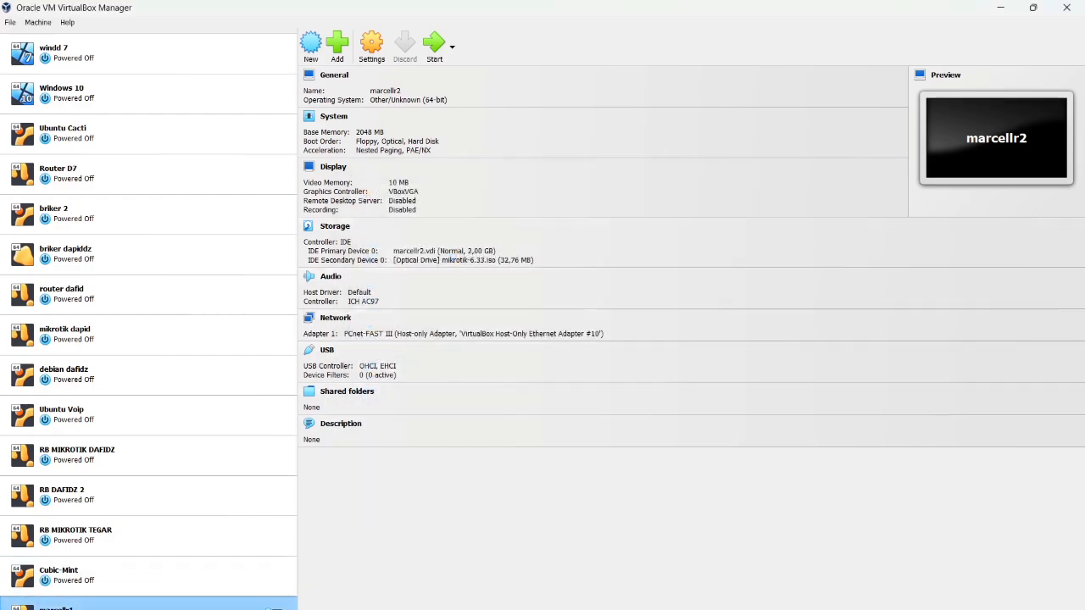
{"action": "left_click", "coordinate": [432, 56]}
{"action": "left_click", "coordinate": [272, 609]}
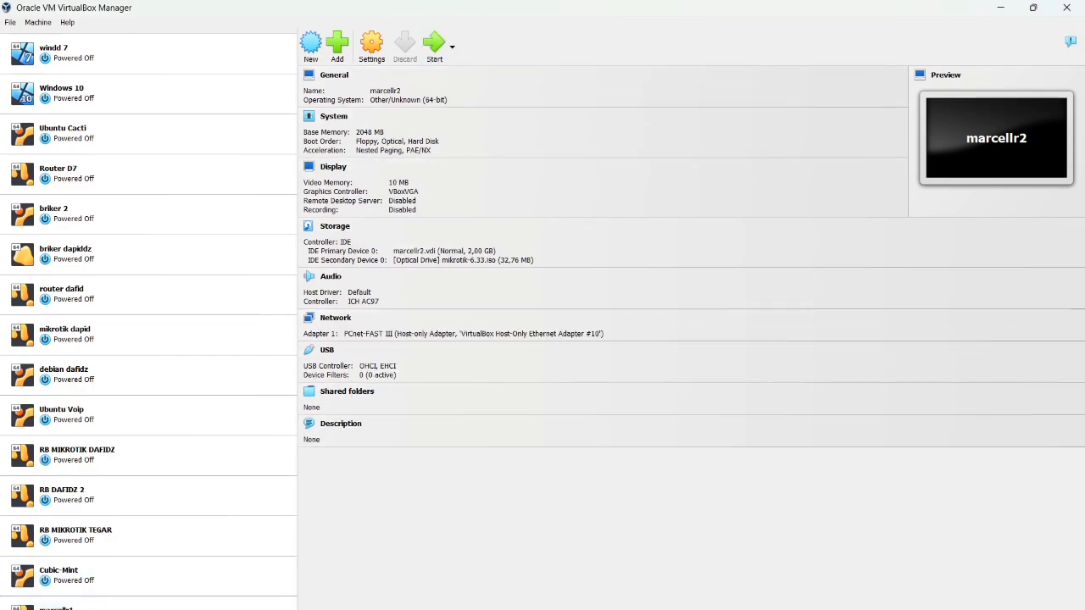
Start marcellr2 and arrange both router windows side by side, dismissing keyboard-capture notices
{"action": "left_click", "coordinate": [433, 44]}
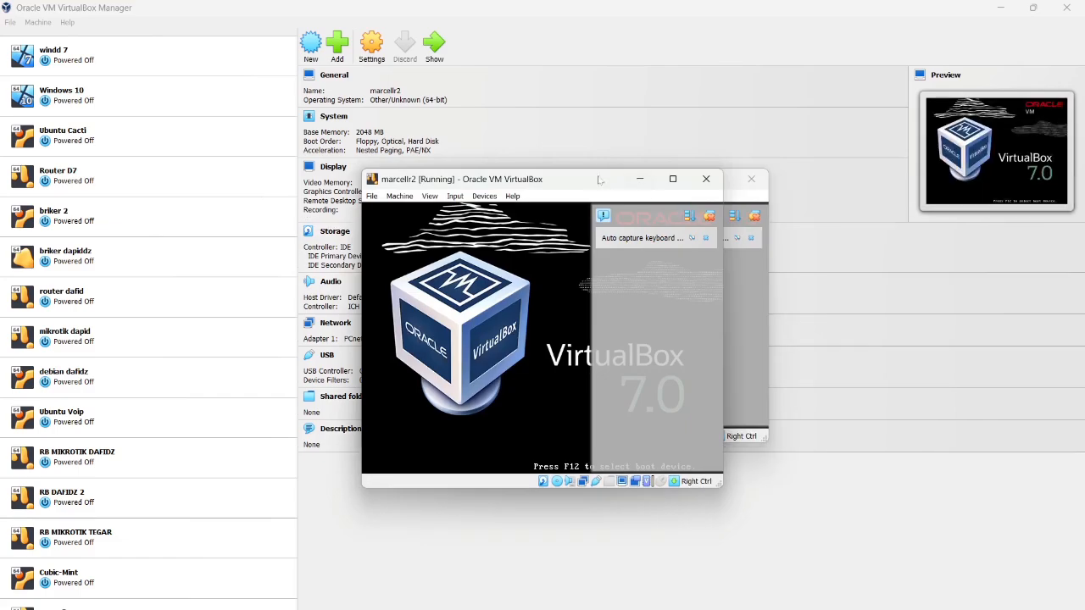
{"action": "left_click_drag", "start_coordinate": [594, 180], "coordinate": [871, 315]}
{"action": "left_click_drag", "start_coordinate": [595, 180], "coordinate": [456, 201]}
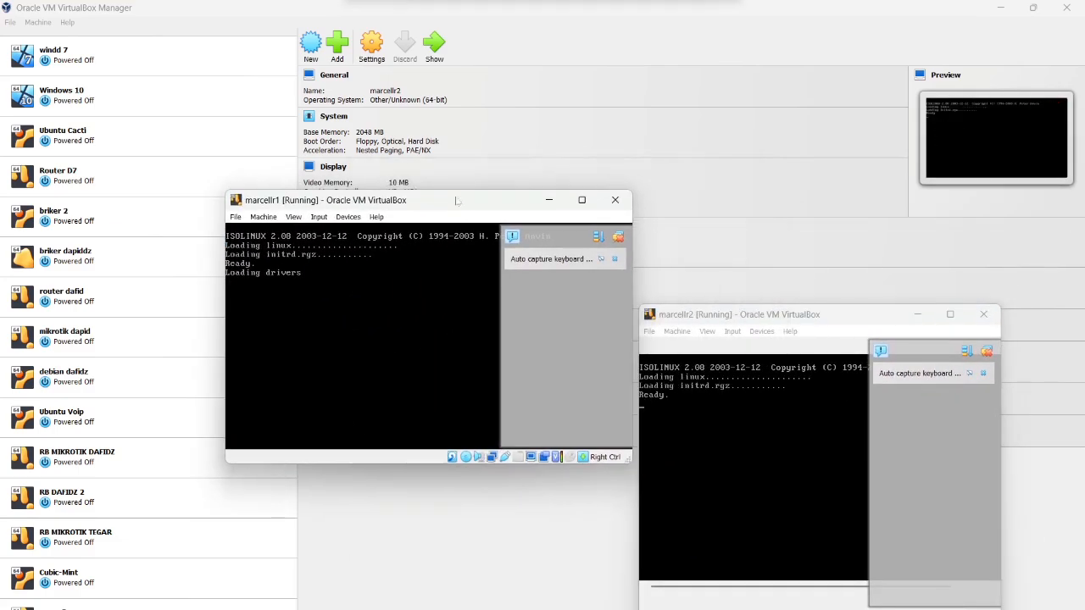
{"action": "left_click", "coordinate": [616, 259]}
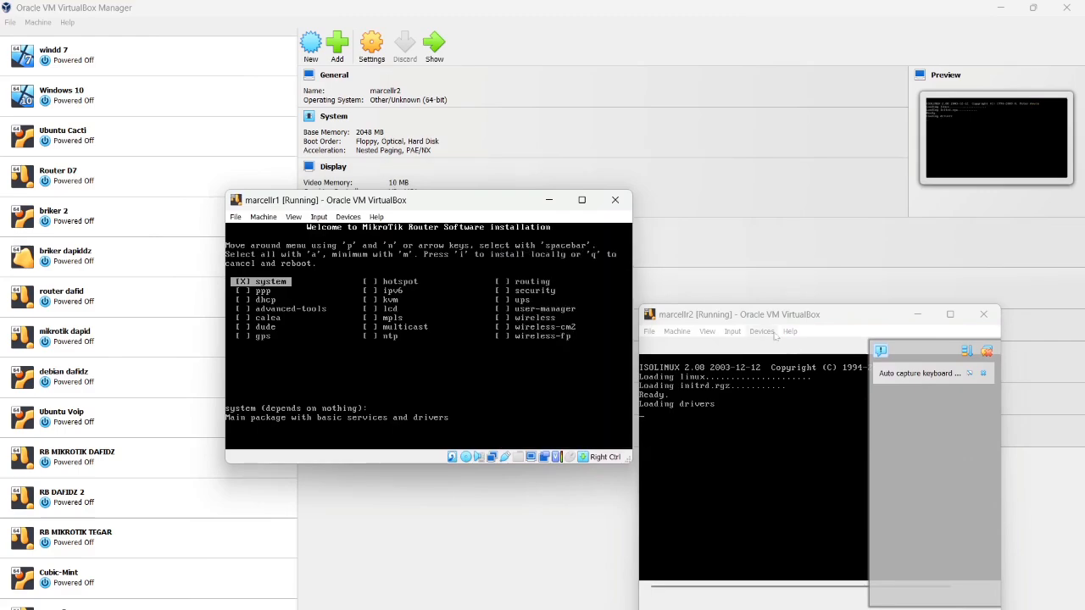
{"action": "left_click", "coordinate": [988, 376]}
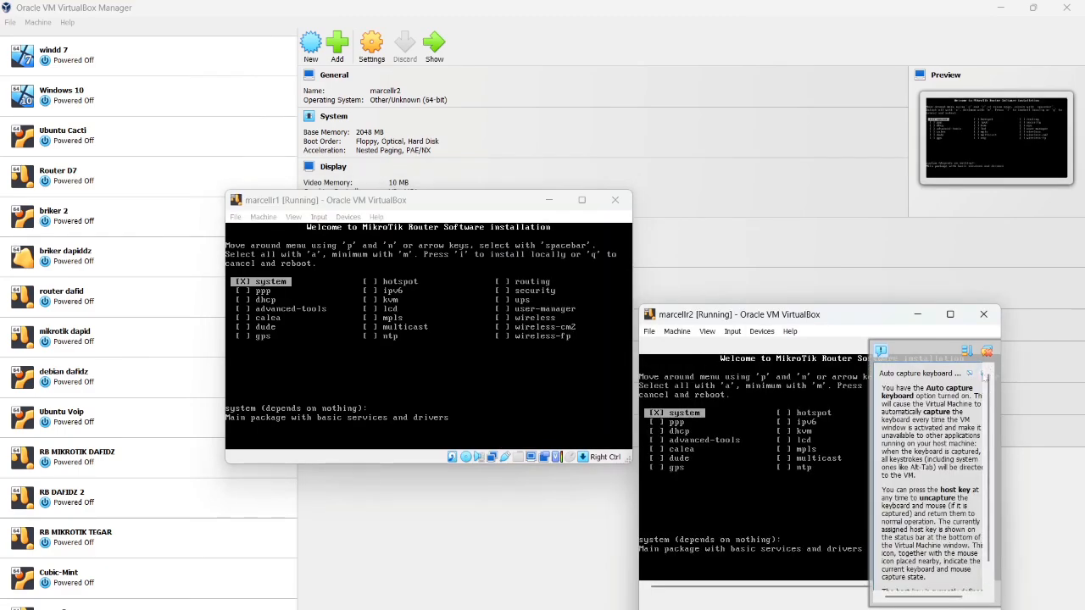
{"action": "left_click", "coordinate": [981, 374]}
Install all MikroTik 6.33 packages on both routers, answering n then y
{"action": "left_click", "coordinate": [410, 311]}
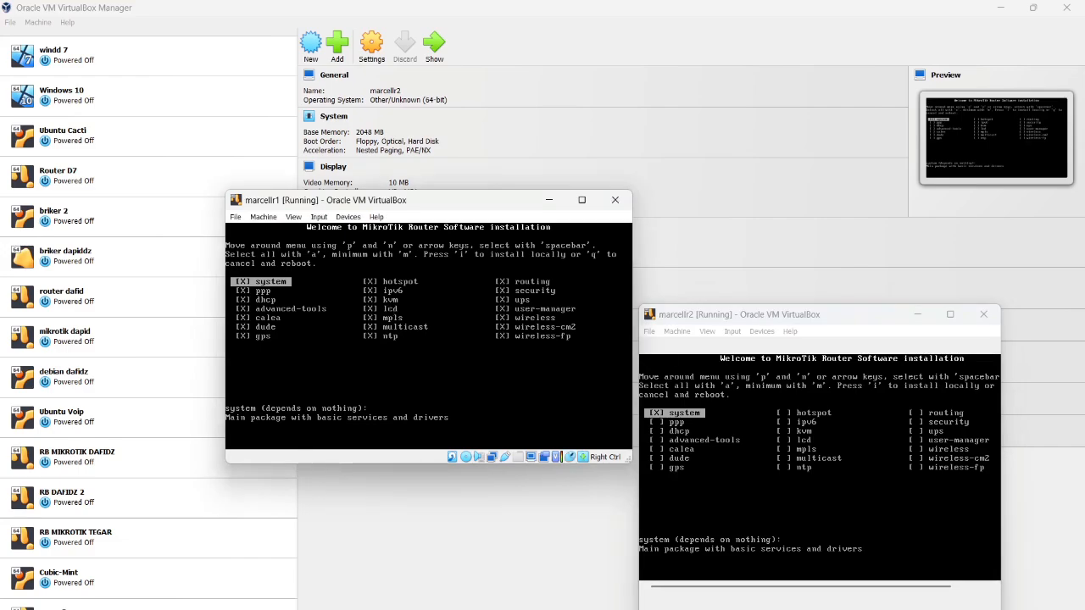
{"action": "type", "text": "i"}
{"action": "type", "text": "n"}
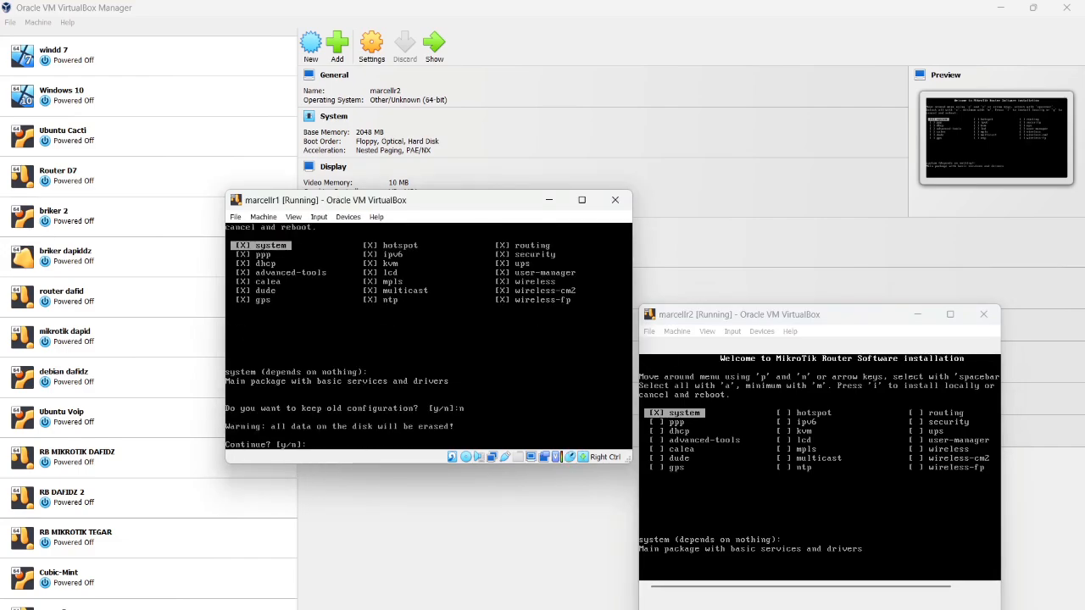
{"action": "type", "text": "y"}
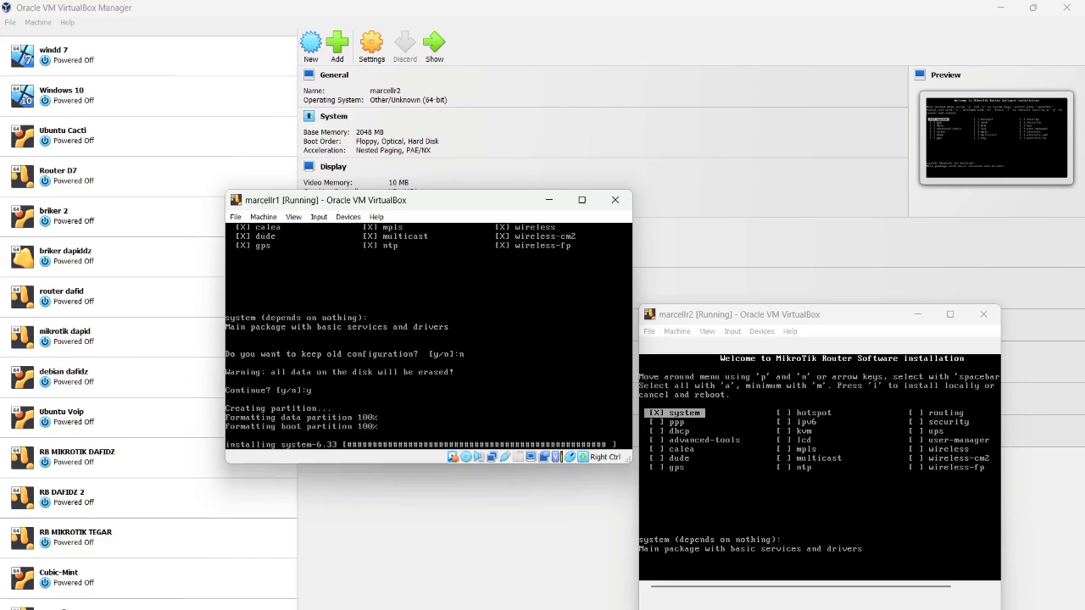
{"action": "left_click", "coordinate": [700, 342]}
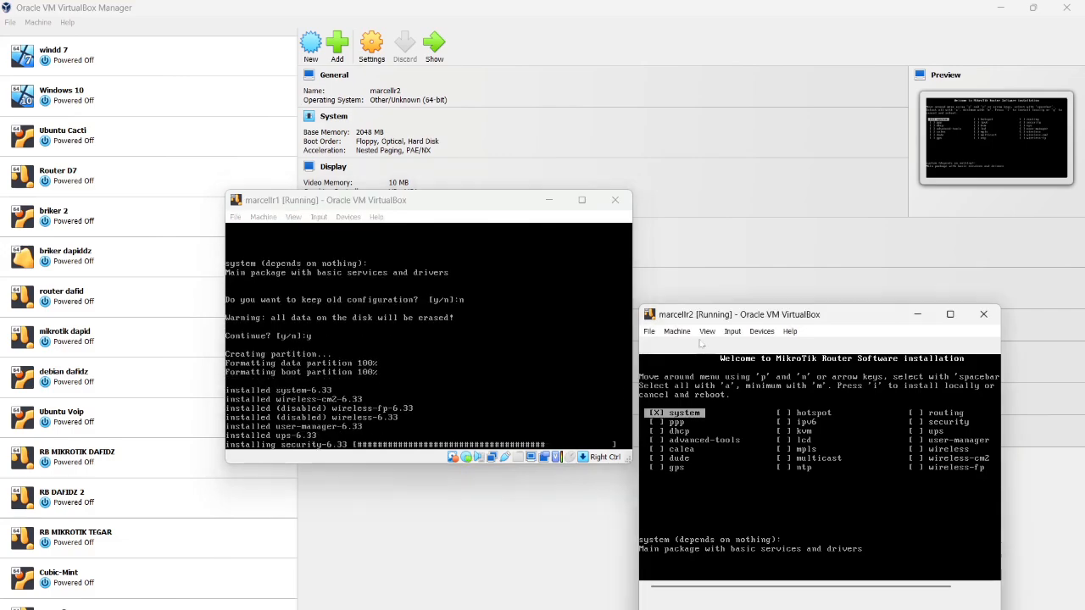
{"action": "key", "text": "a"}
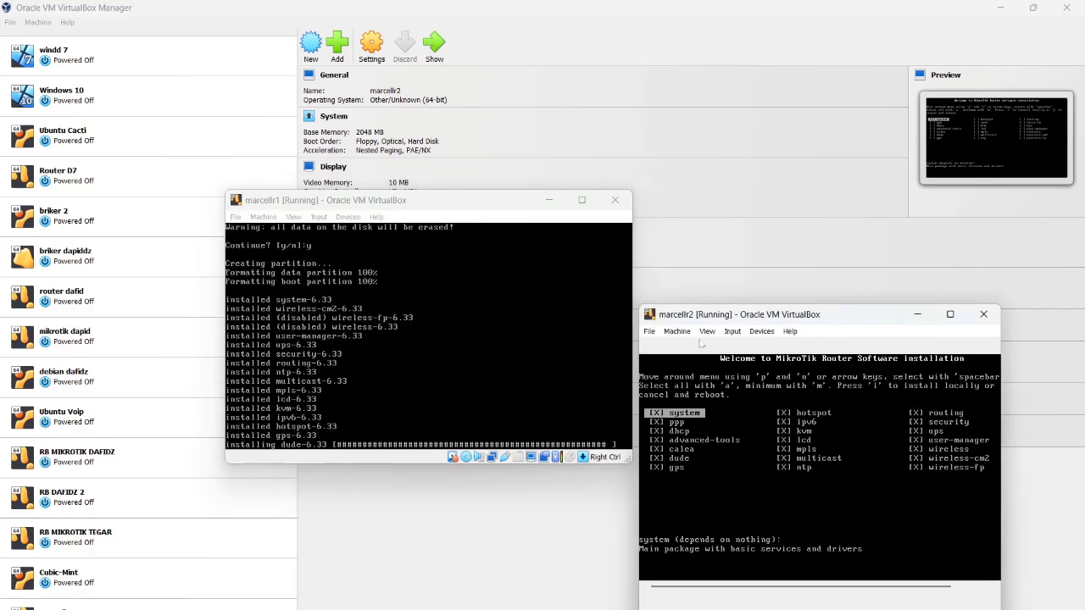
{"action": "key", "text": "i"}
{"action": "key", "text": "n"}
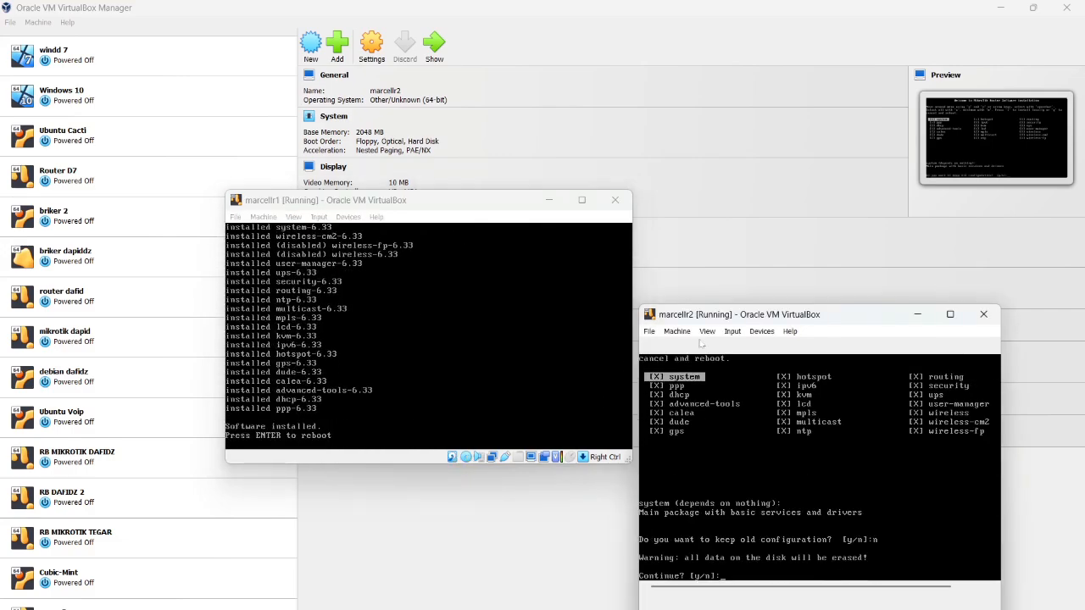
{"action": "key", "text": "y"}
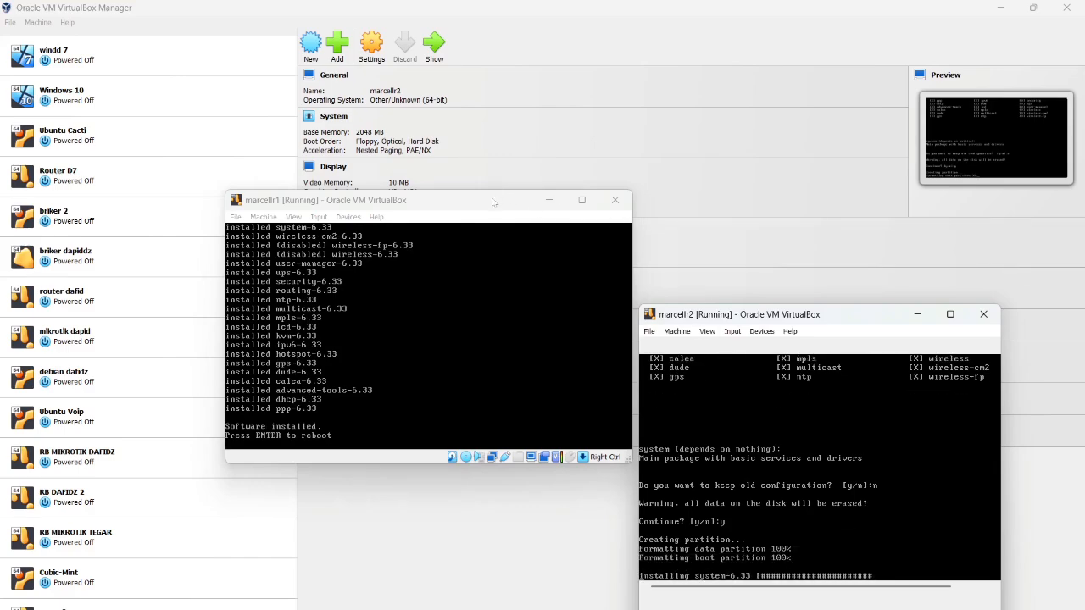
Force-eject the MikroTik ISO from marcellr1 and reboot it into the installed system
{"action": "left_click", "coordinate": [492, 203]}
{"action": "left_click", "coordinate": [349, 217]}
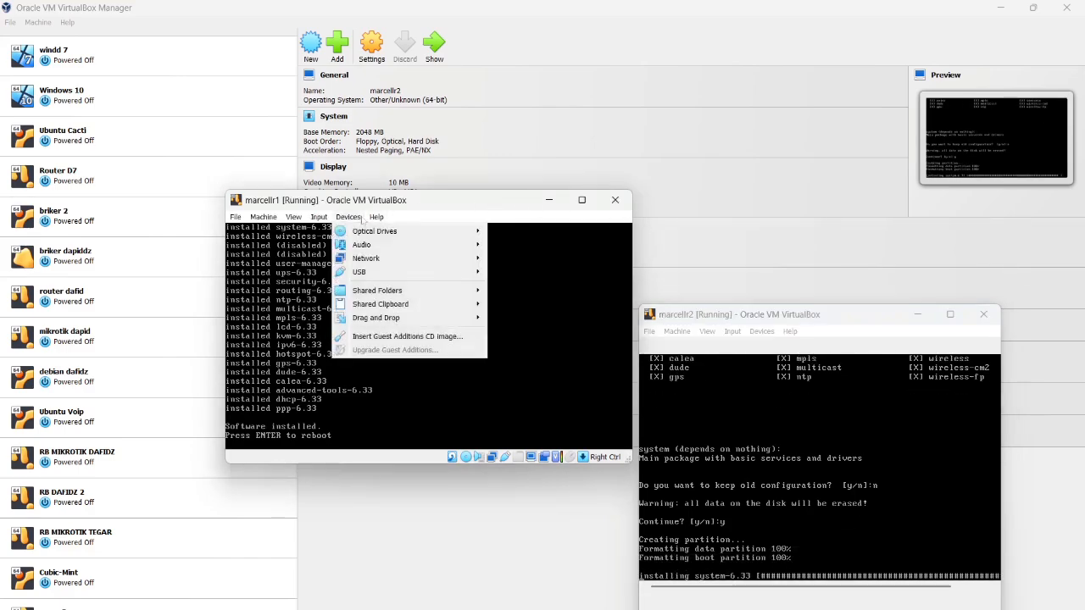
{"action": "left_click", "coordinate": [360, 225]}
{"action": "left_click", "coordinate": [348, 217]}
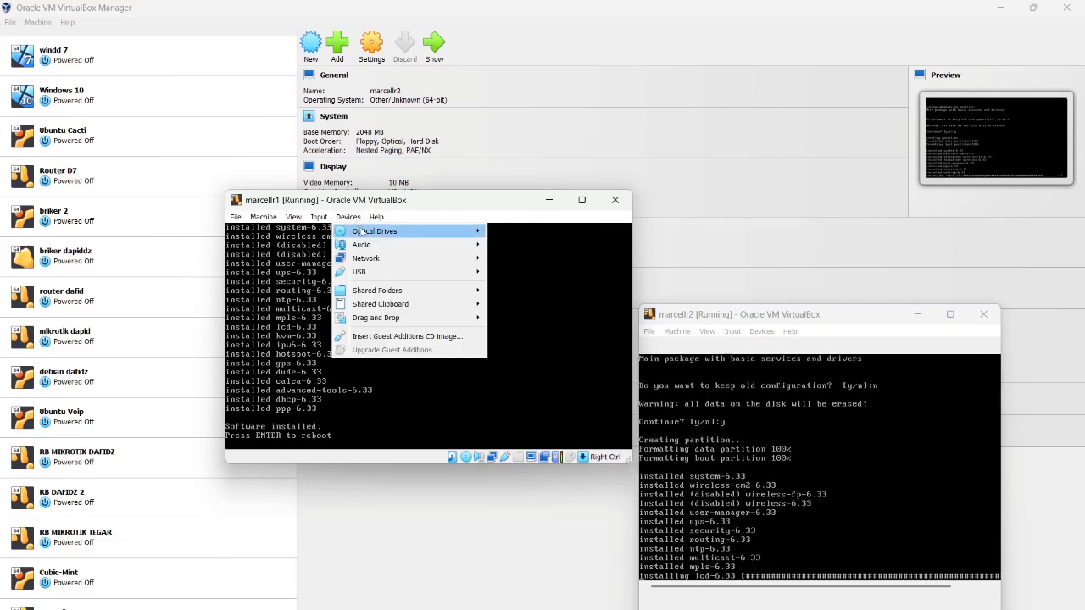
{"action": "mouse_move", "coordinate": [440, 239]}
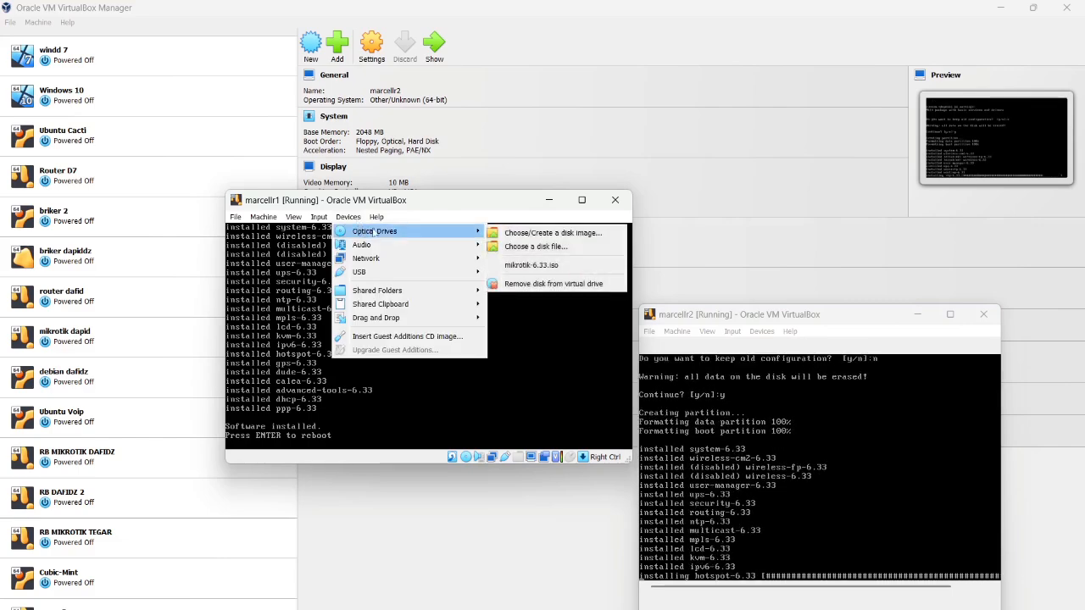
{"action": "left_click", "coordinate": [537, 285]}
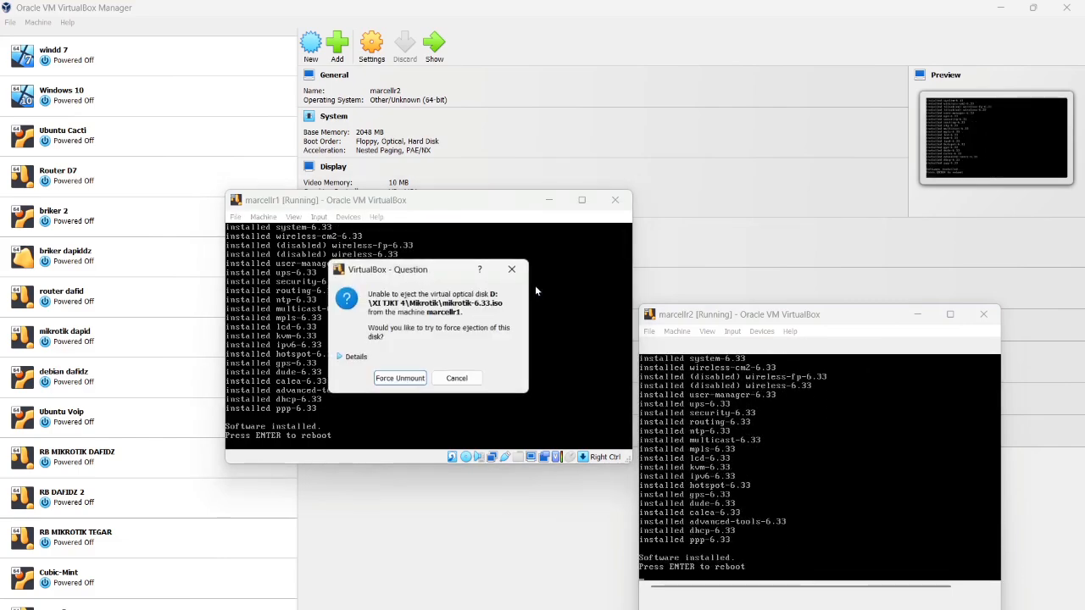
{"action": "left_click", "coordinate": [392, 380]}
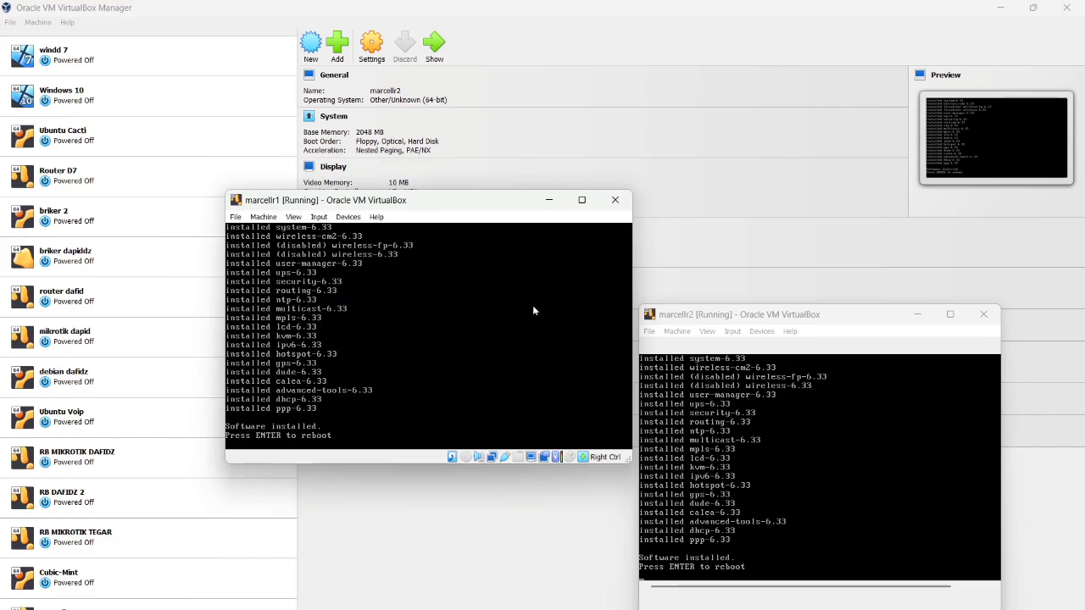
{"action": "key", "text": "Return"}
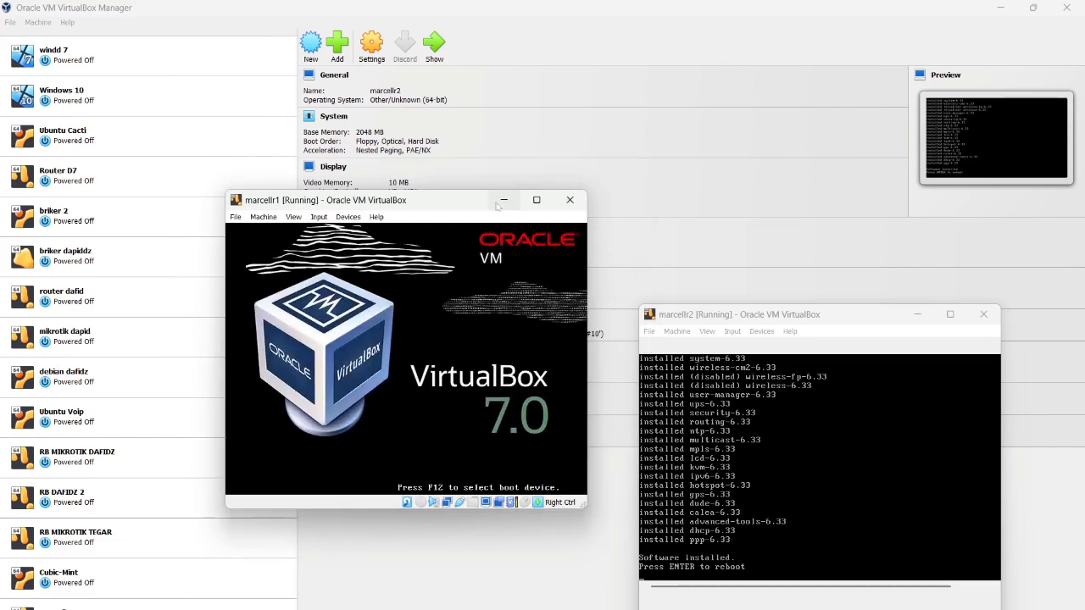
Remove the MikroTik ISO from marcellr2's optical drive
{"action": "left_click", "coordinate": [853, 314]}
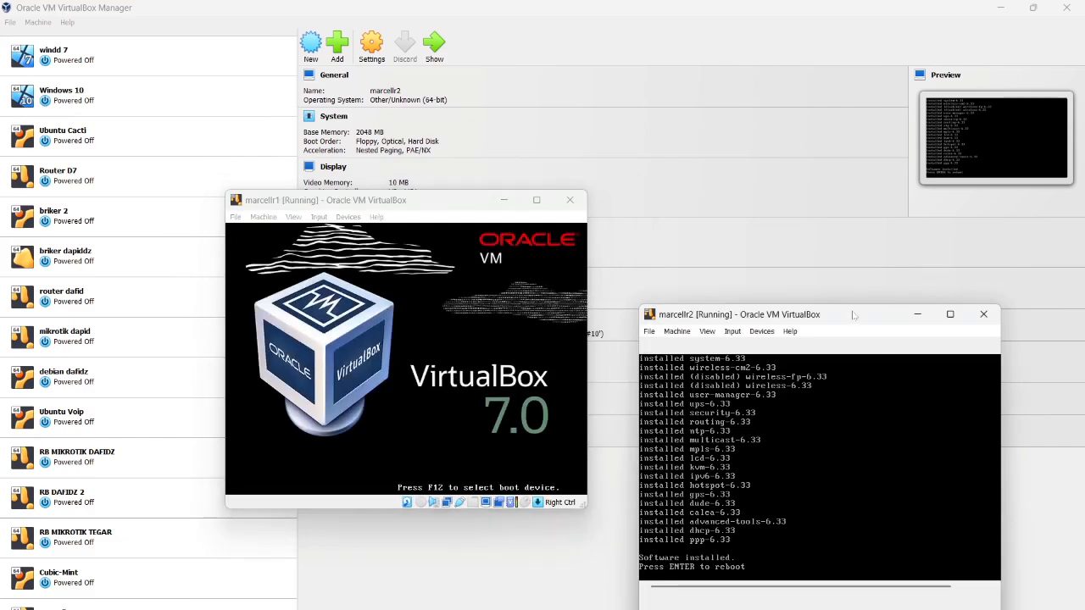
{"action": "left_click", "coordinate": [762, 332]}
{"action": "mouse_move", "coordinate": [786, 347]}
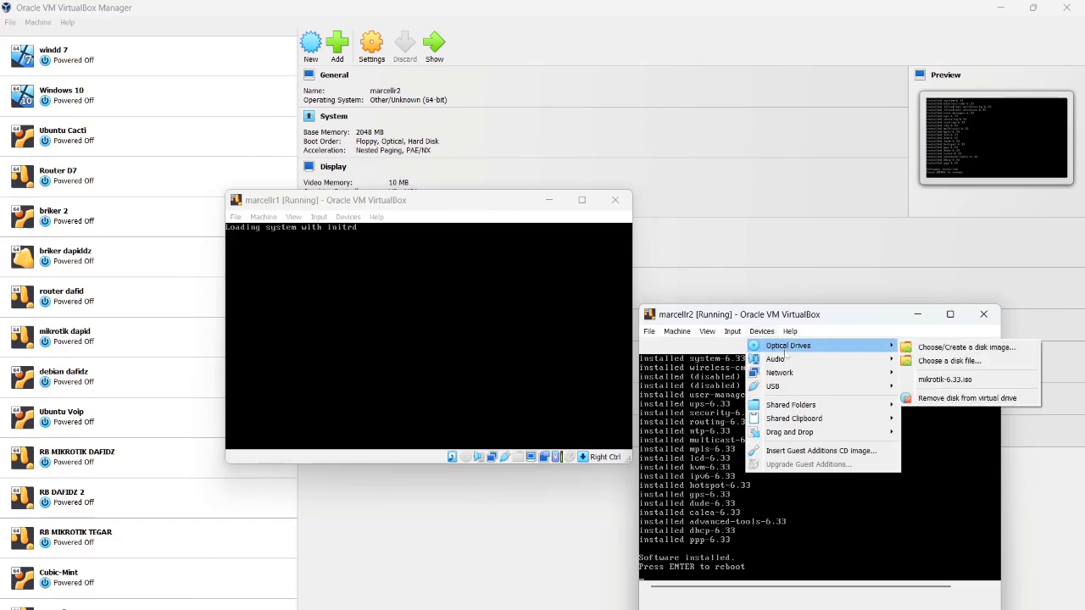
{"action": "left_click", "coordinate": [914, 398]}
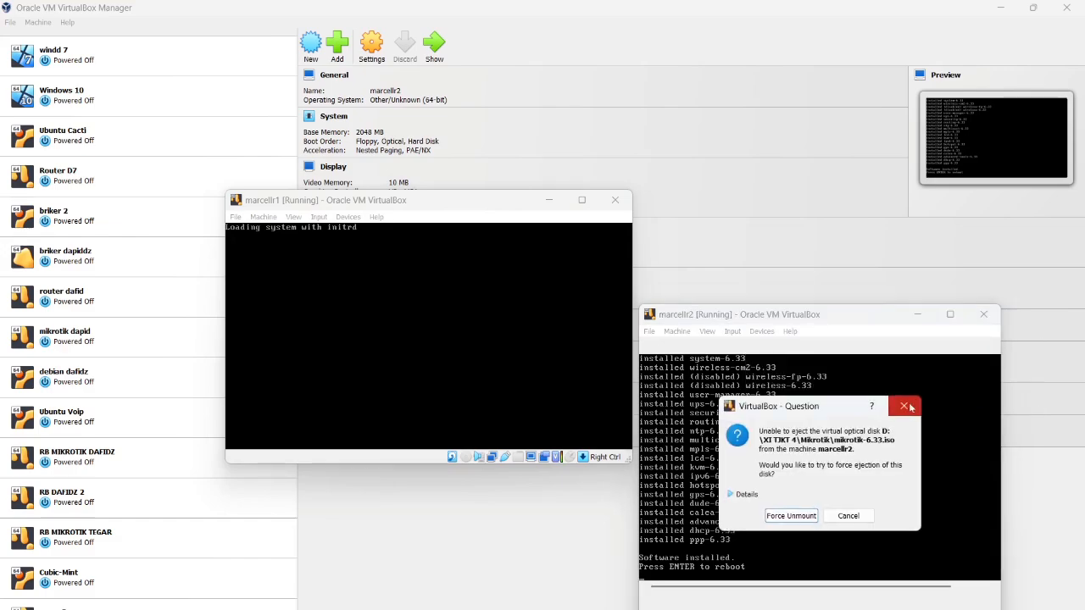
Force-unmount marcellr2's ISO, reboot it, and log into marcellr1 as admin
{"action": "left_click", "coordinate": [786, 517]}
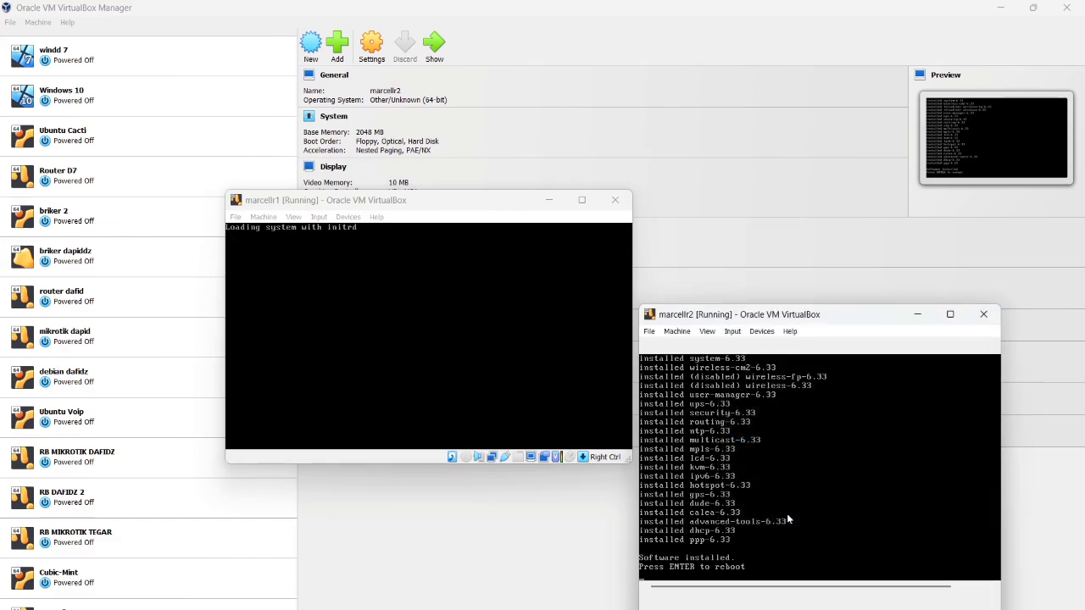
{"action": "key", "text": "Return"}
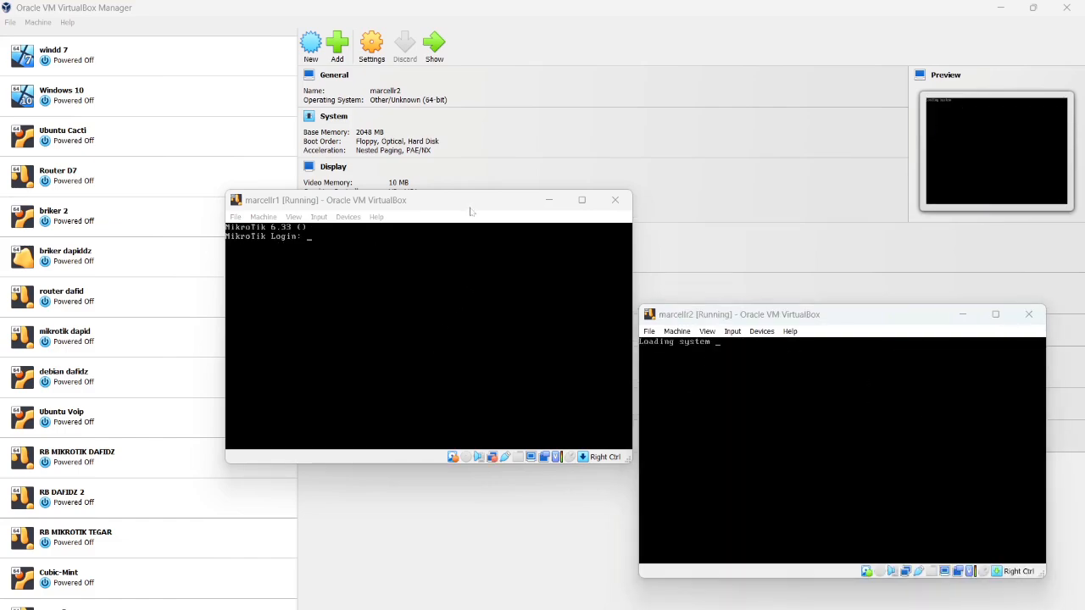
{"action": "left_click", "coordinate": [471, 211]}
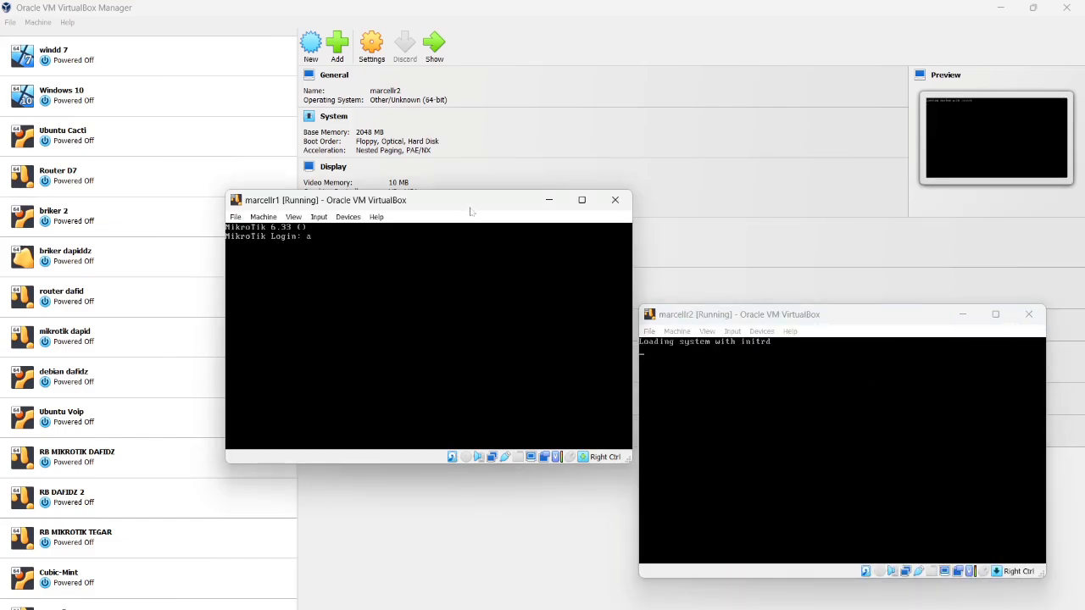
{"action": "type", "text": "admin"}
{"action": "key", "text": "Return"}
{"action": "key", "text": "Return"}
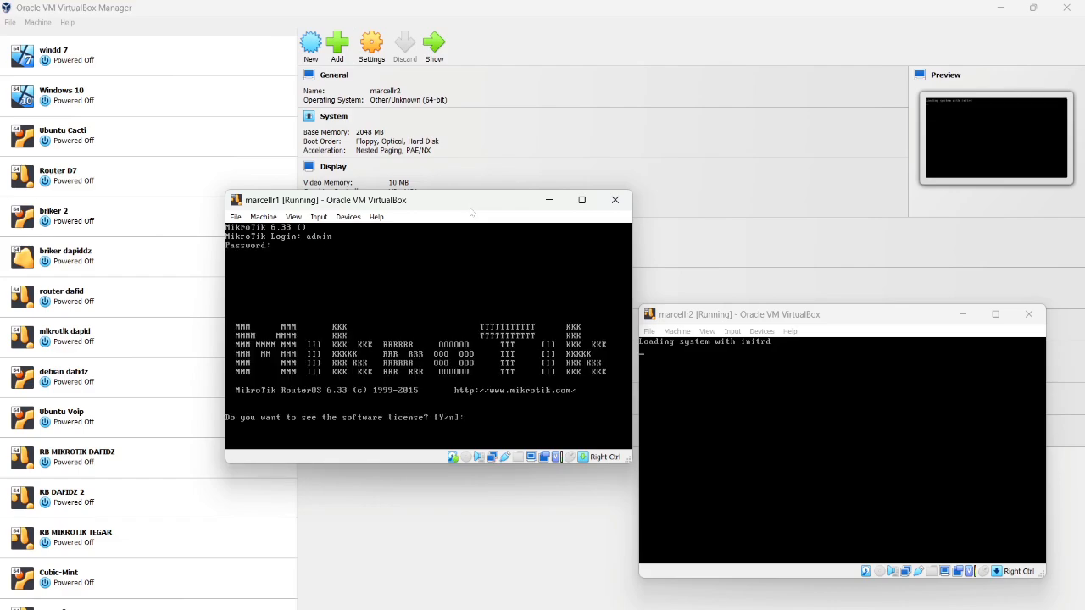
Decline marcellr1's licence prompt and enter 'system identity set name=marcell'
{"action": "type", "text": "n"}
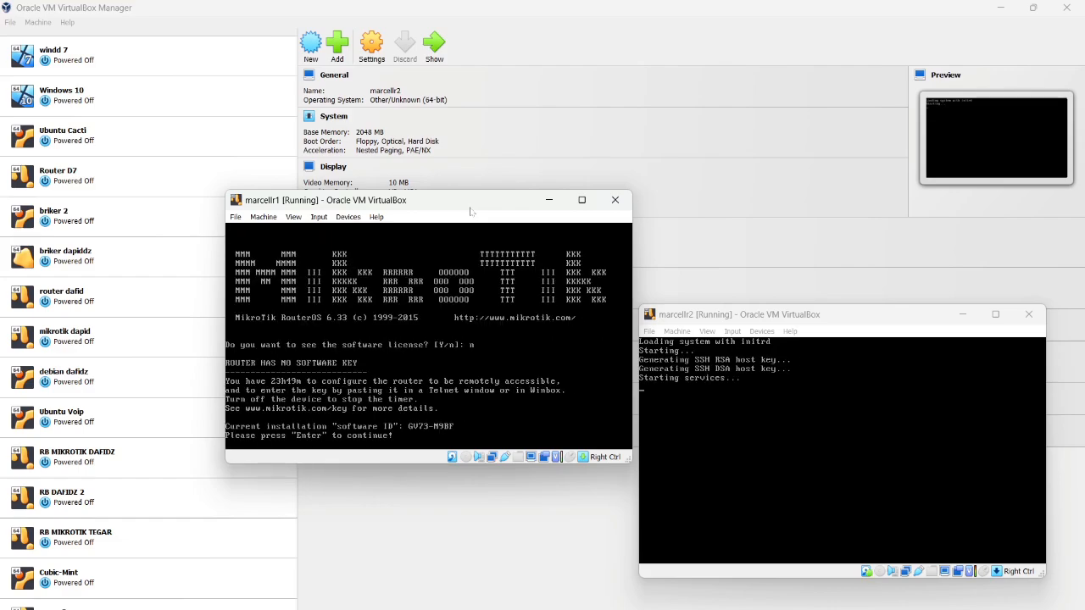
{"action": "key", "text": "Return"}
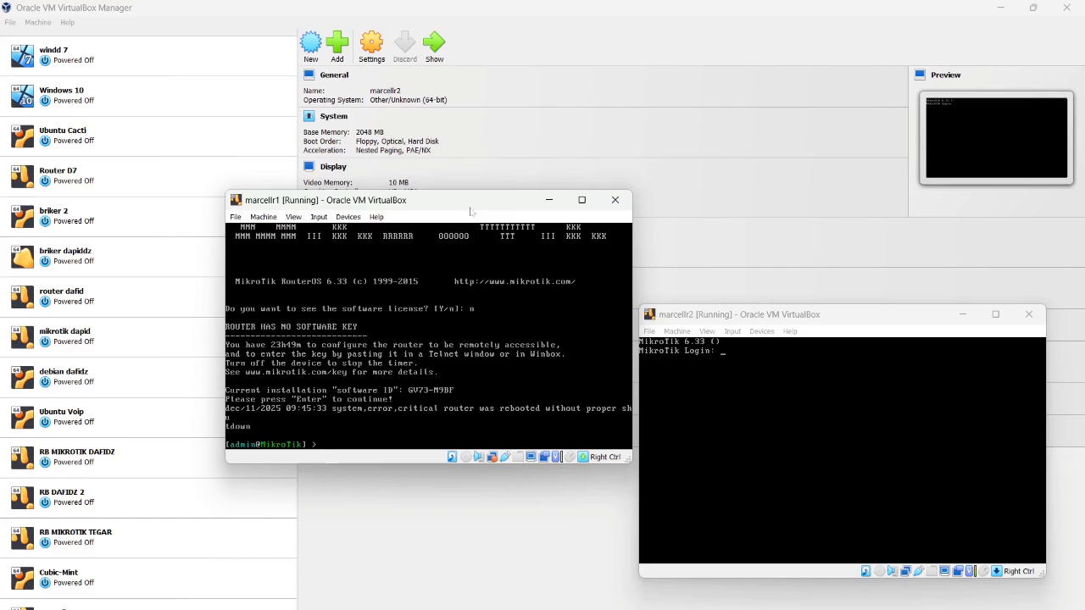
{"action": "type", "text": "system identity "}
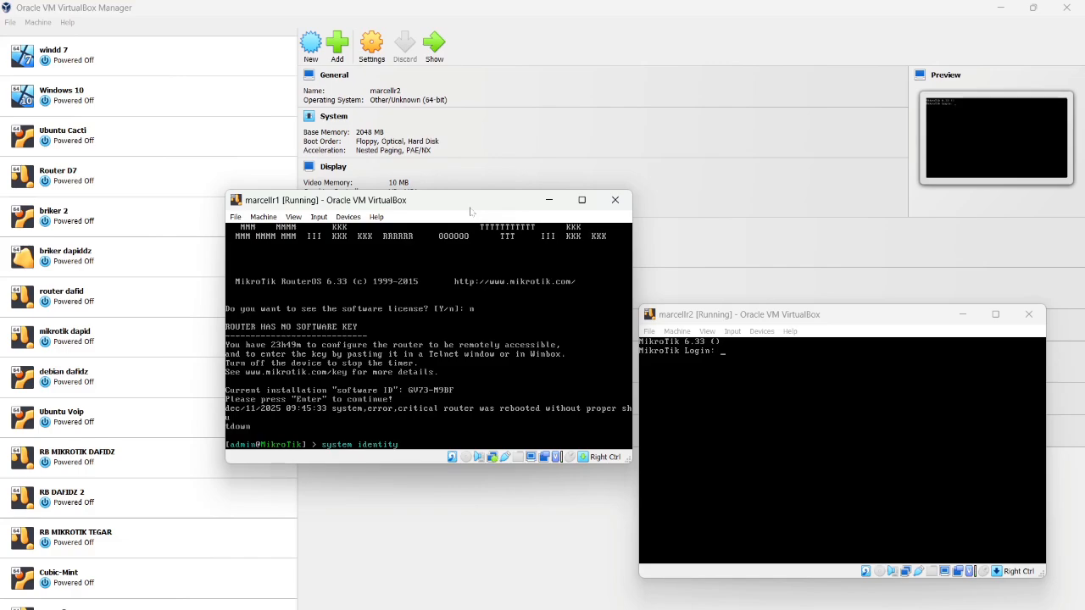
{"action": "type", "text": "set name=marcellr1"}
Apply the identity marcellr1, then run 'interface set ether2 name=lan' to rename ether2
{"action": "key", "text": "Return"}
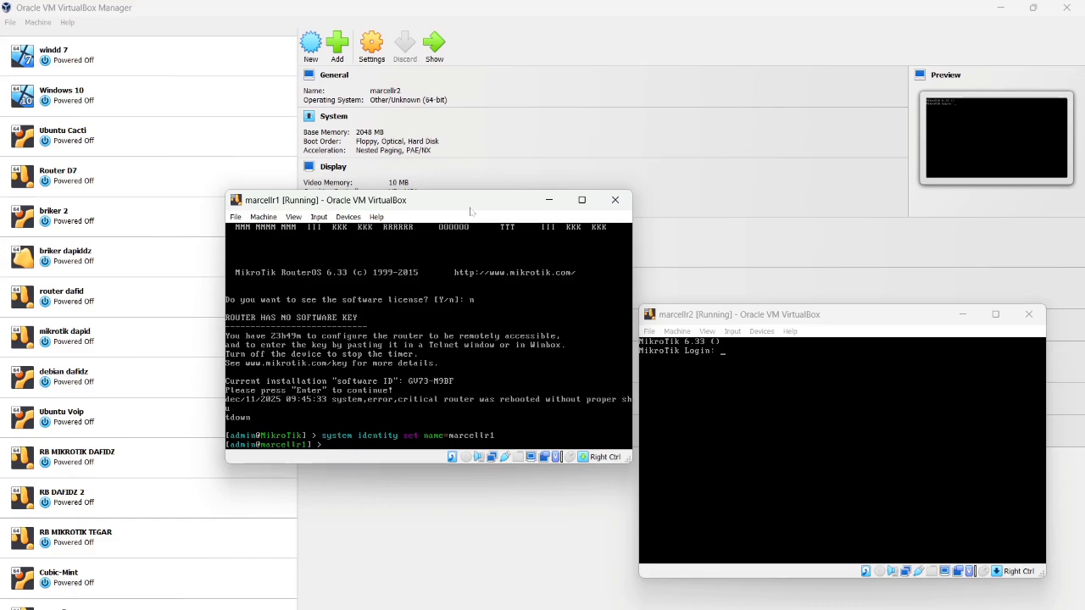
{"action": "type", "text": "interface set ether"}
{"action": "type", "text": "2 name=lan"}
{"action": "key", "text": "Return"}
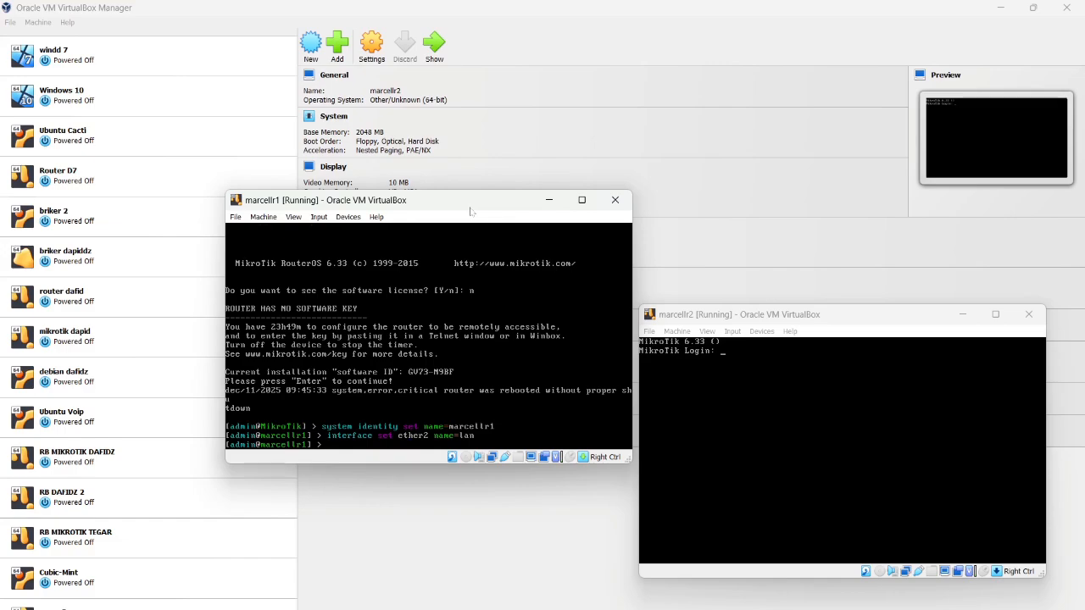
Run 'ip address add interface=lan address=192.168.50.100/24' on marcellr1, correcting 'set' to 'add'
{"action": "type", "text": "ip add"}
{"action": "key", "text": "Tab"}
{"action": "type", "text": "set int"}
{"action": "key", "text": "Tab"}
{"action": "type", "text": "l"}
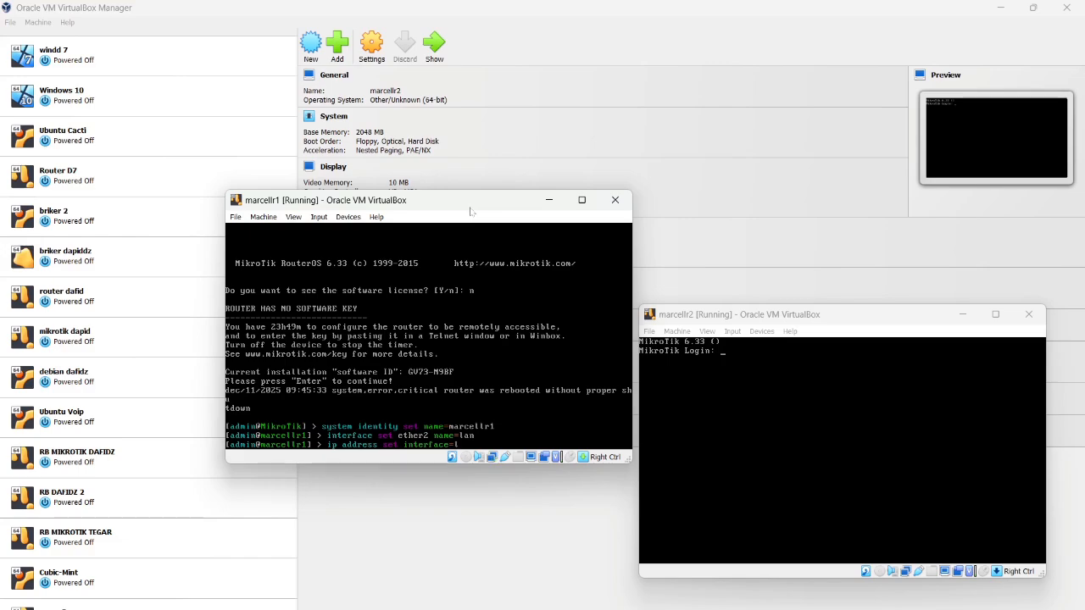
{"action": "type", "text": "an address="}
{"action": "type", "text": "92.168"}
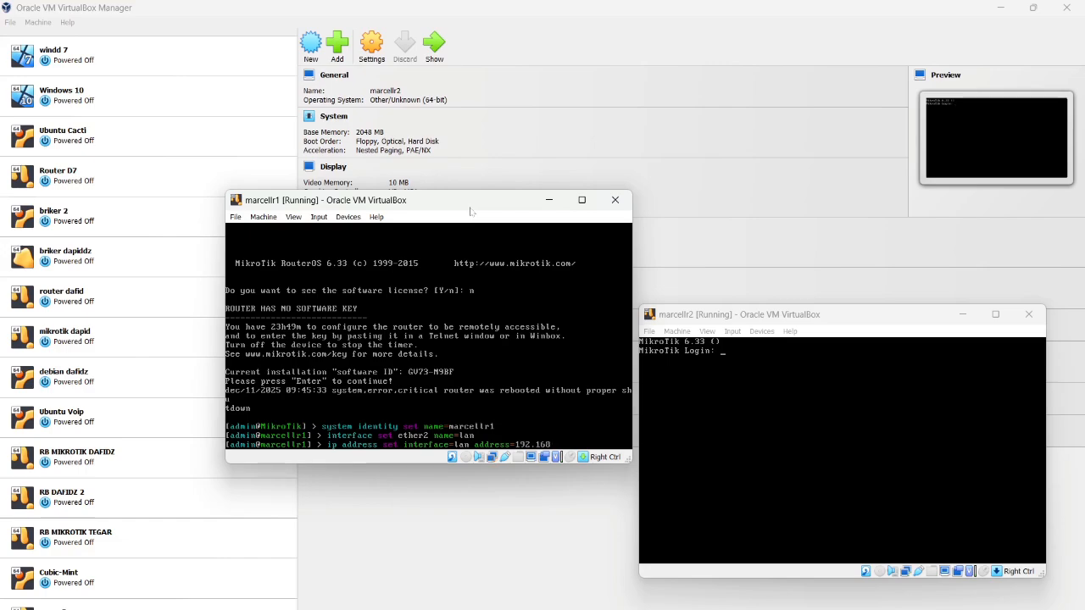
{"action": "type", "text": ".50.100/2"}
{"action": "key", "text": "BackSpace"}
{"action": "key", "text": "BackSpace"}
{"action": "key", "text": "BackSpace"}
{"action": "type", "text": "a"}
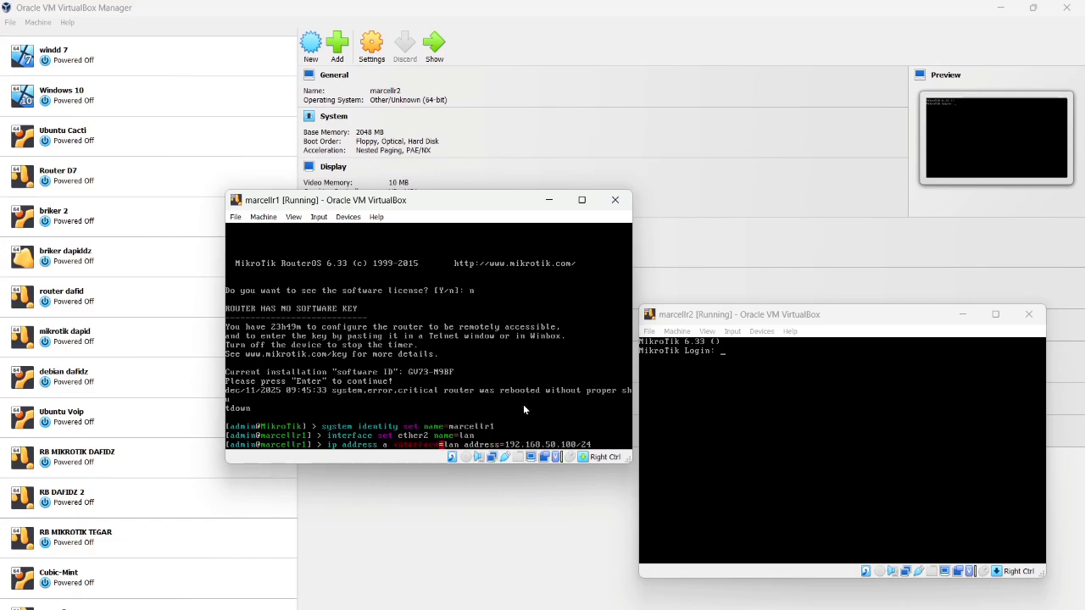
{"action": "type", "text": "dd"}
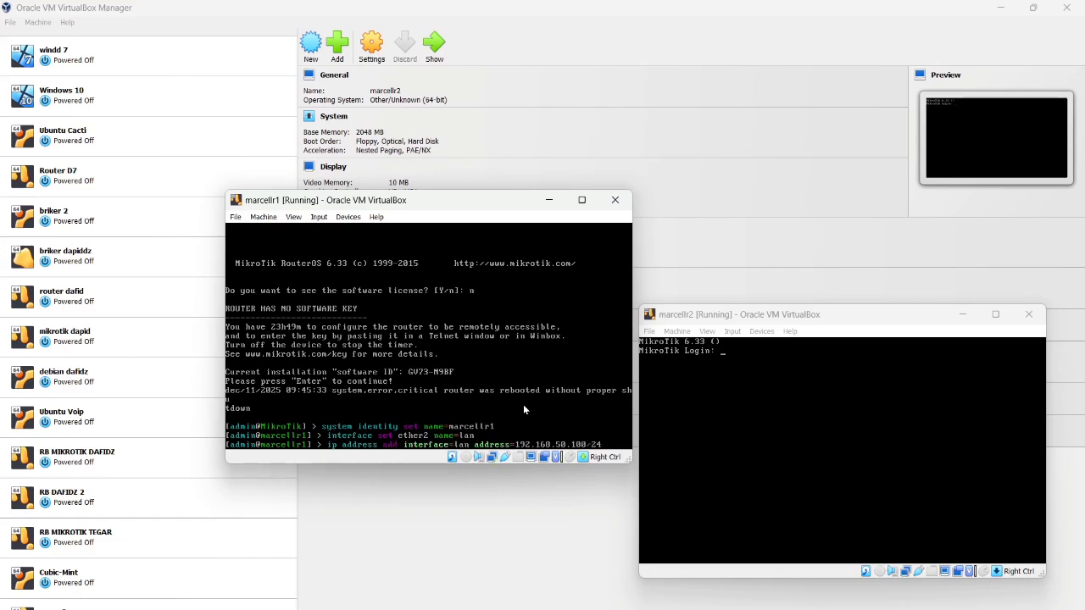
{"action": "key", "text": "Return"}
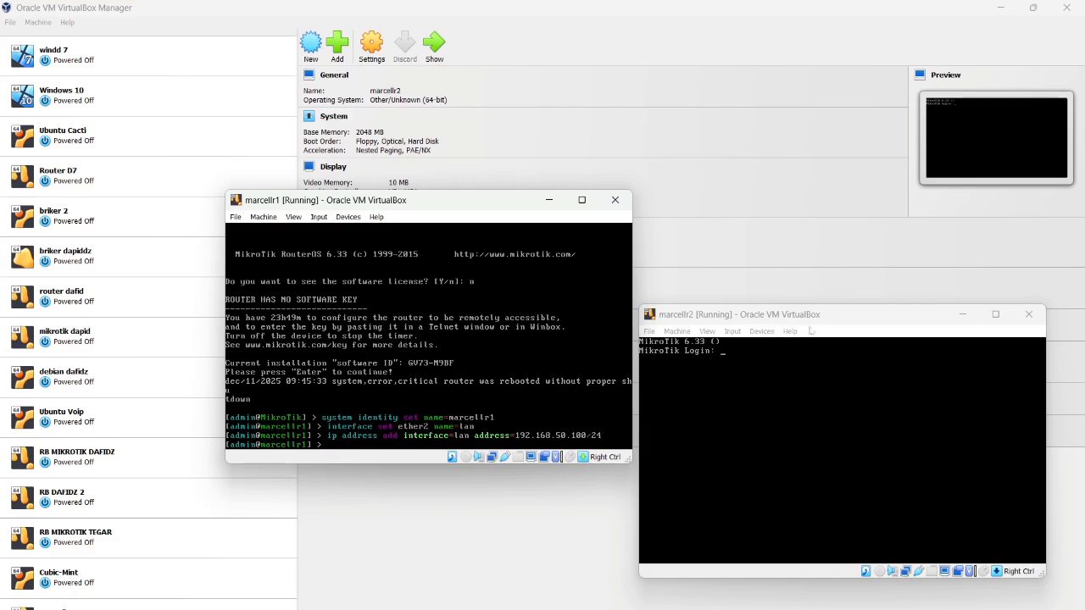
Log in to marcellr2 as admin, answer n, and type 'system identity set name=marcellr2'
{"action": "left_click", "coordinate": [846, 322]}
{"action": "type", "text": "admin"}
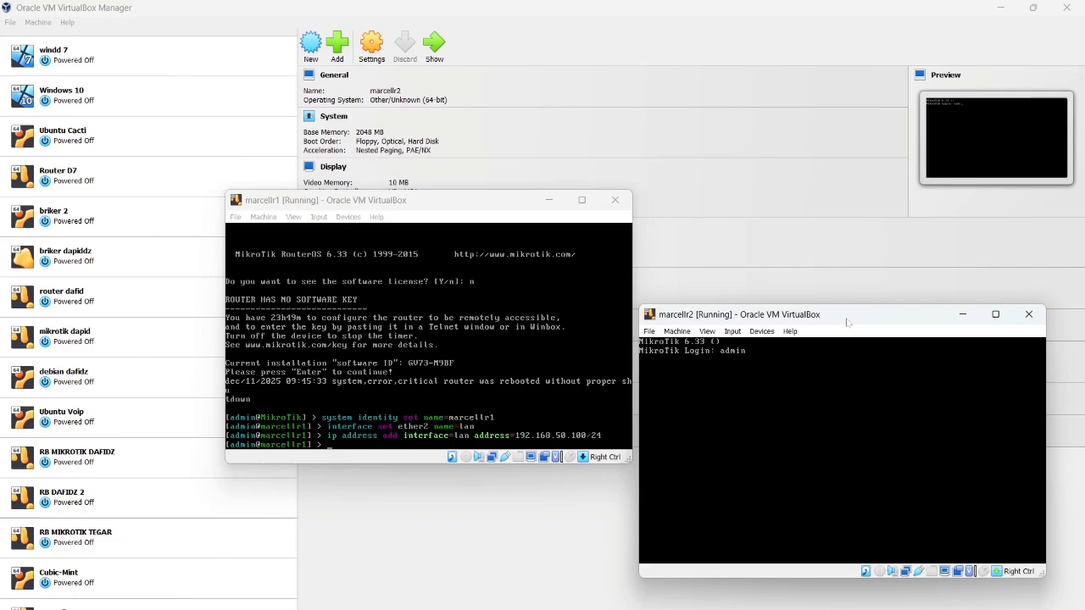
{"action": "key", "text": "Return"}
{"action": "key", "text": "Return"}
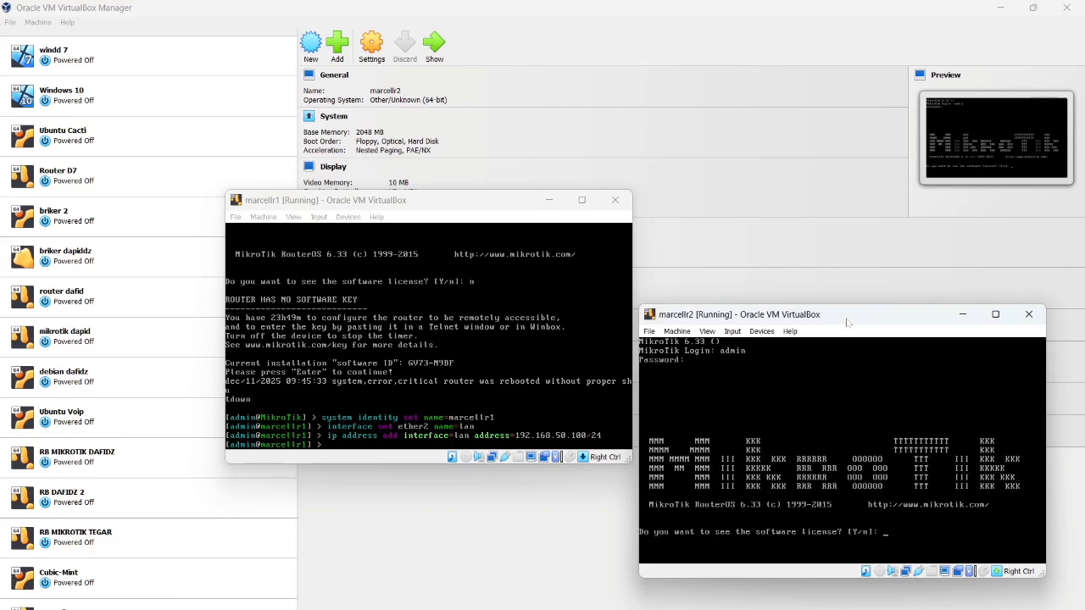
{"action": "type", "text": "n"}
{"action": "key", "text": "Return"}
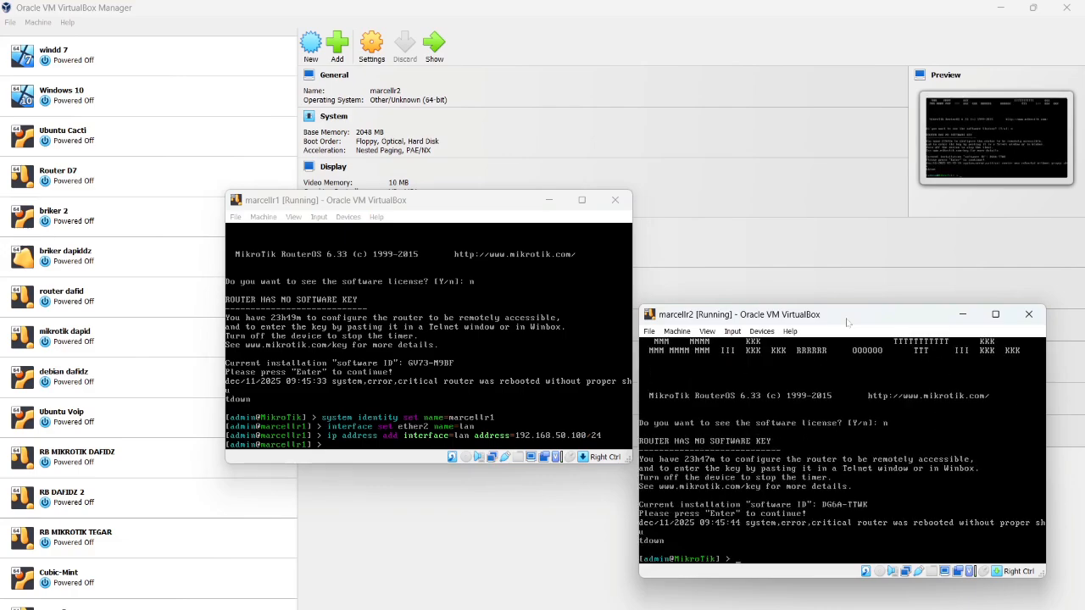
{"action": "type", "text": "system identity set name=marcell"}
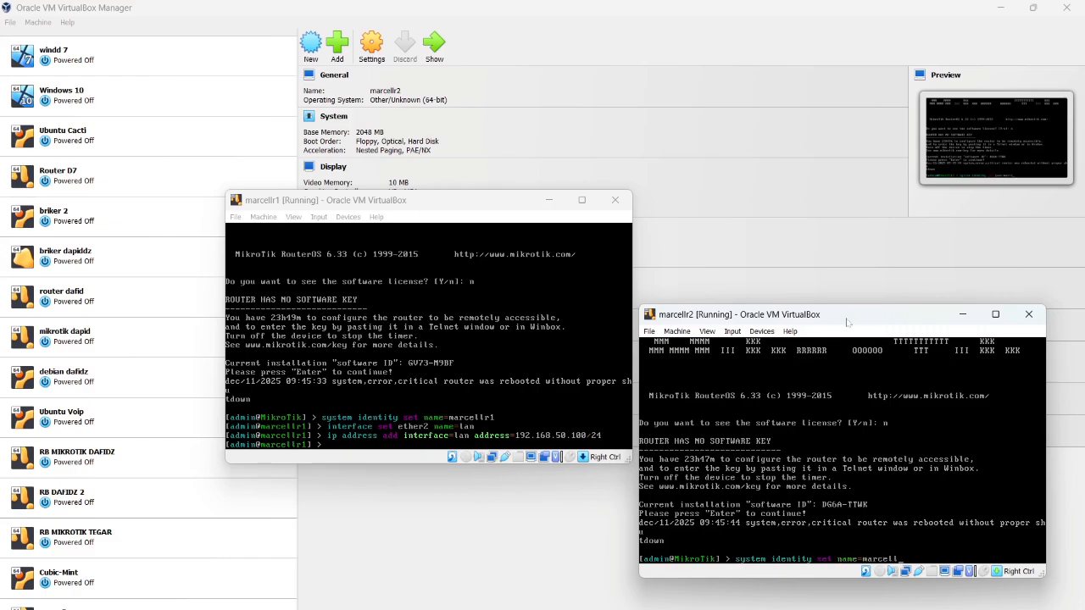
{"action": "type", "text": "r2"}
Apply the identity marcellr2 and rename its ether1 interface to lan
{"action": "key", "text": "Return"}
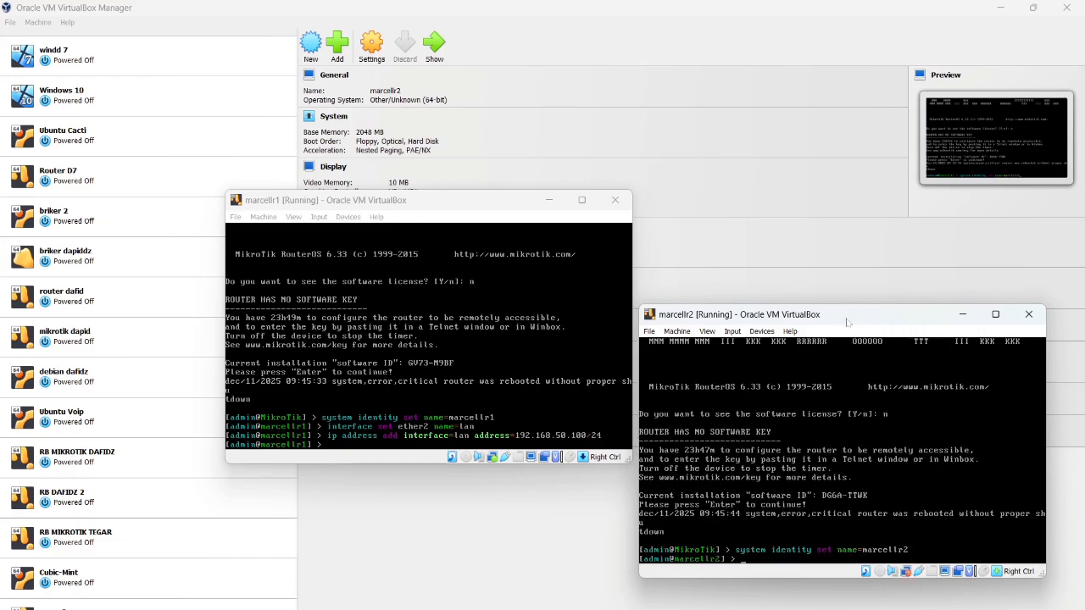
{"action": "type", "text": "int"}
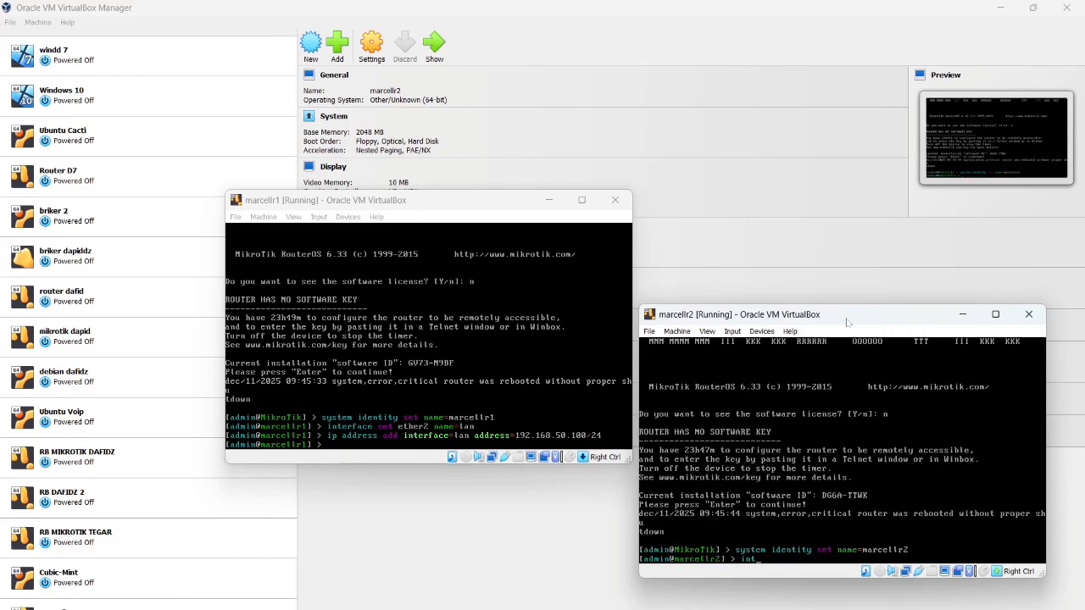
{"action": "type", "text": "er"}
{"action": "key", "text": "Tab"}
{"action": "type", "text": "set ethe"}
{"action": "type", "text": "r1 name=lan"}
{"action": "key", "text": "Return"}
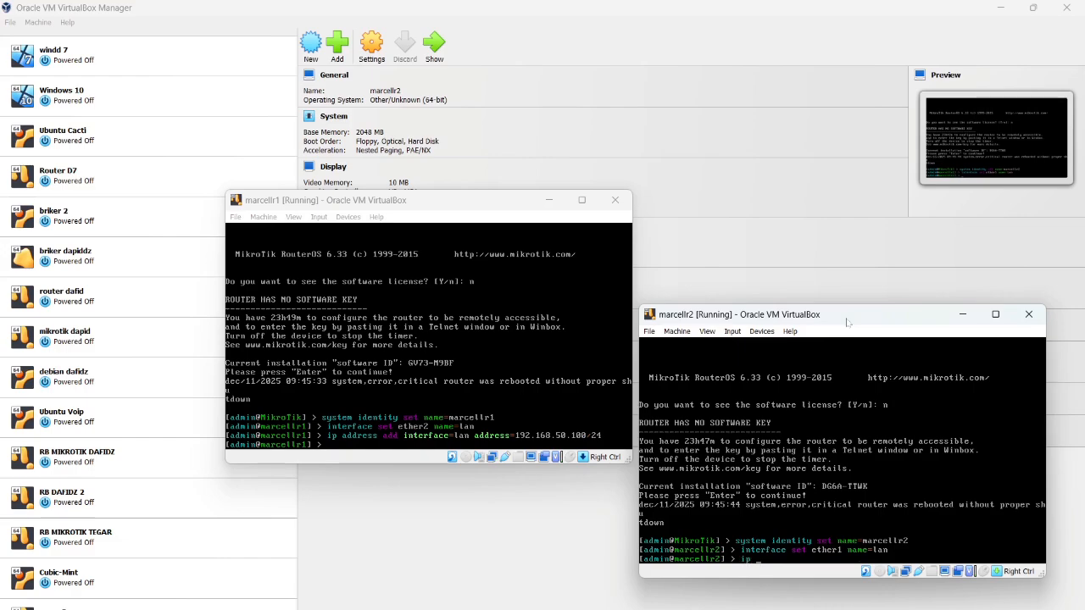
Add the address 192.168.56.2/24 to marcellr2's lan interface
{"action": "type", "text": "ip address add in"}
{"action": "key", "text": "Tab"}
{"action": "type", "text": "lan add"}
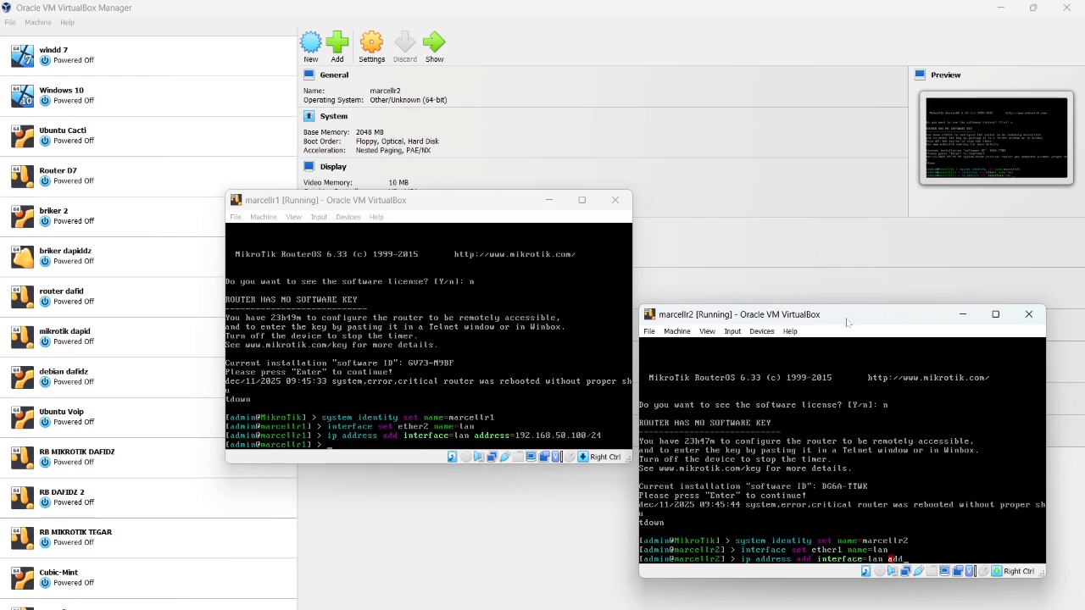
{"action": "key", "text": "Tab"}
{"action": "type", "text": "192.168.56"}
{"action": "type", "text": ".2/24"}
{"action": "key", "text": "Return"}
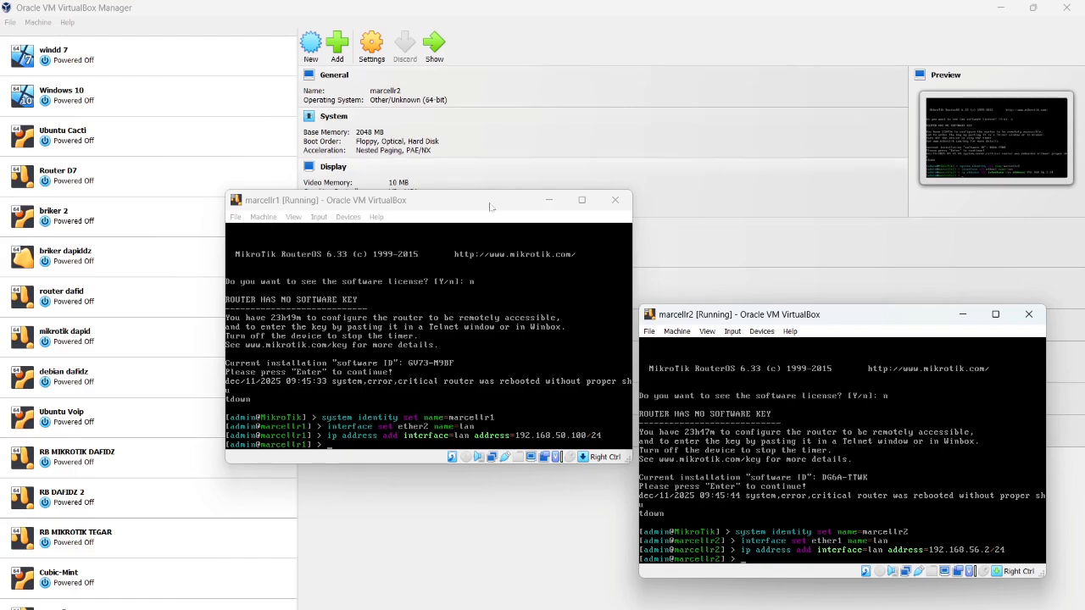
On marcellr1, reuse the previous address command to add 192.168.56.100/24 to lan
{"action": "left_click", "coordinate": [489, 206]}
{"action": "key", "text": "Up"}
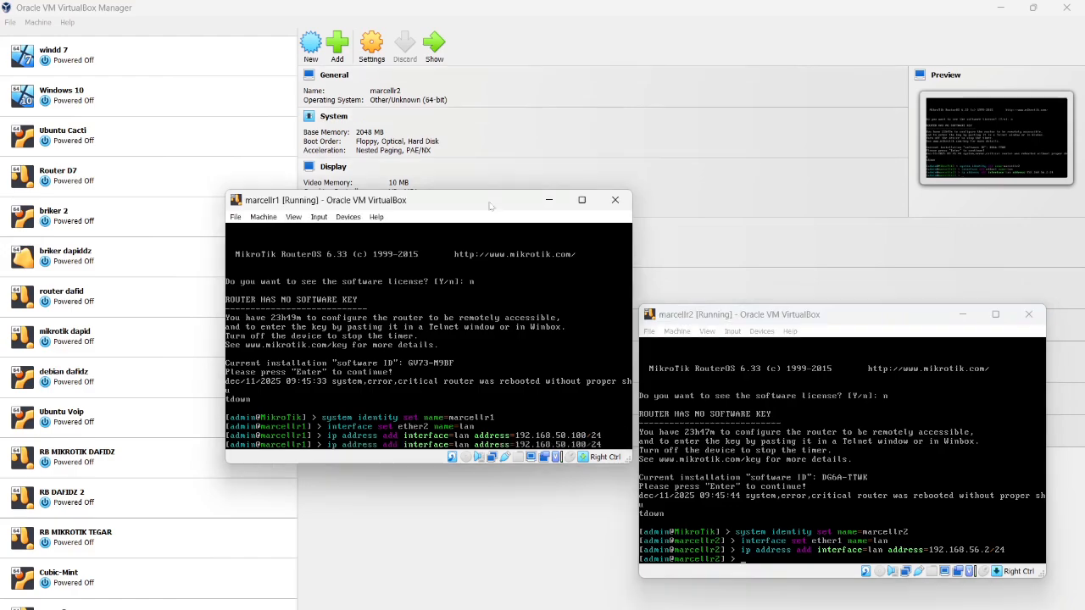
{"action": "key", "text": "BackSpace"}
{"action": "type", "text": "6"}
{"action": "key", "text": "Return"}
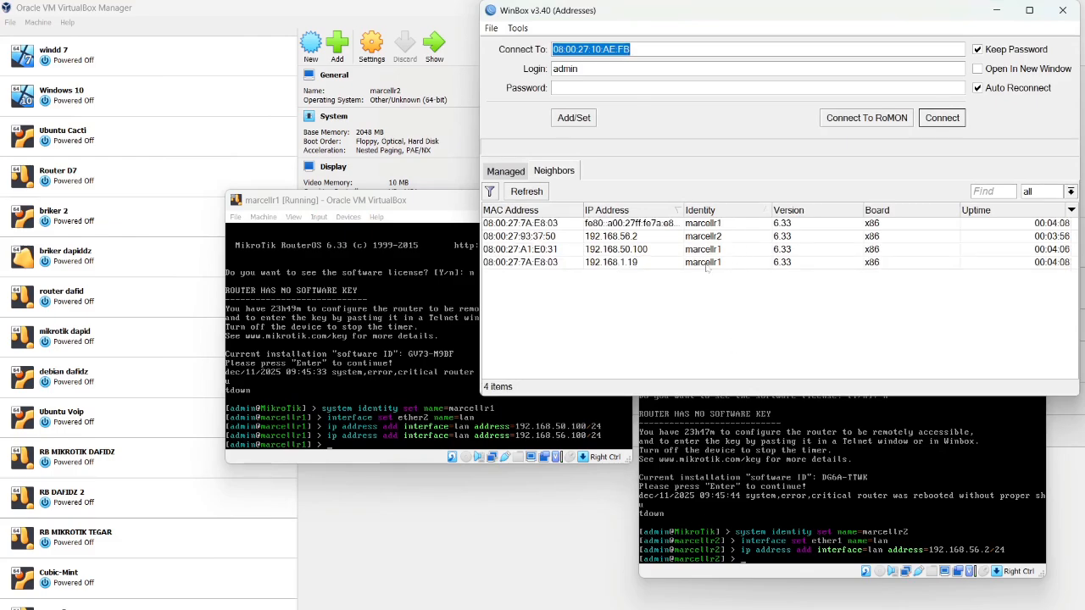
Refresh WinBox neighbours and connect to marcellr2 at 192.168.56.2
{"action": "left_click", "coordinate": [526, 192]}
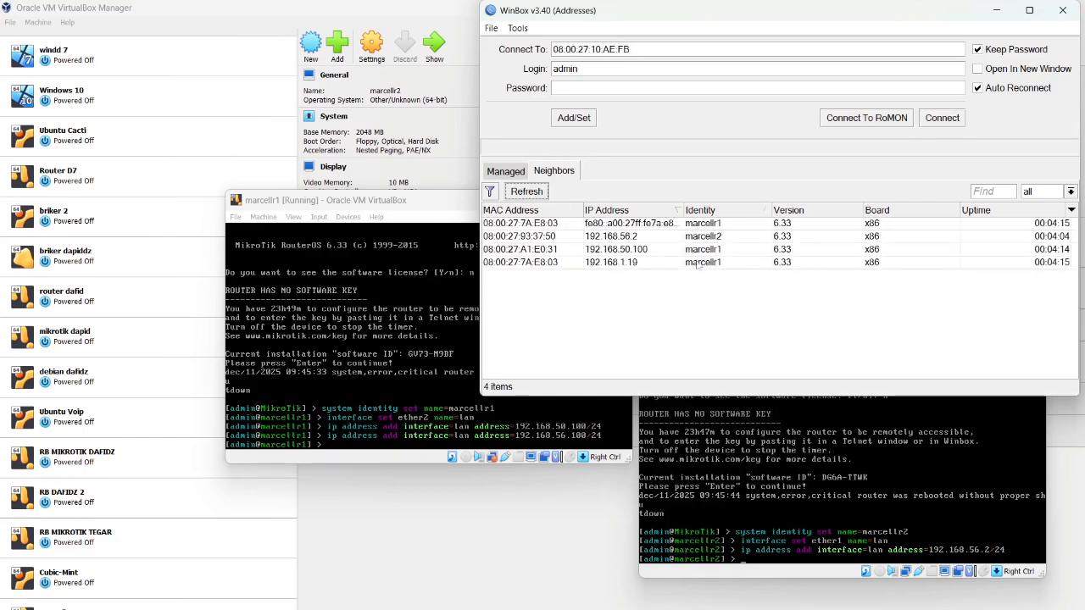
{"action": "left_click", "coordinate": [746, 236]}
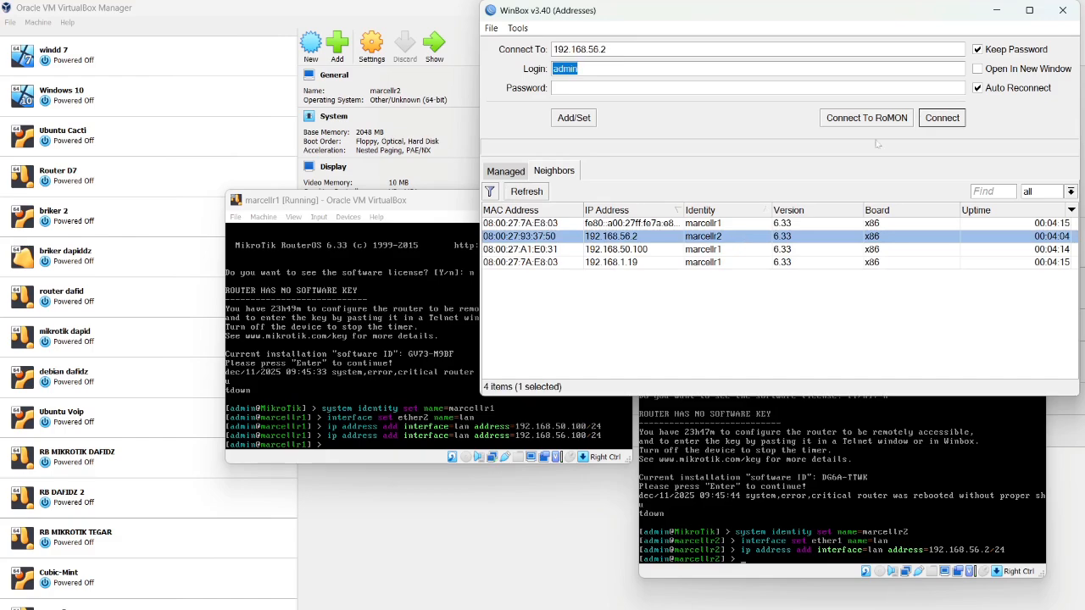
{"action": "left_click", "coordinate": [928, 120]}
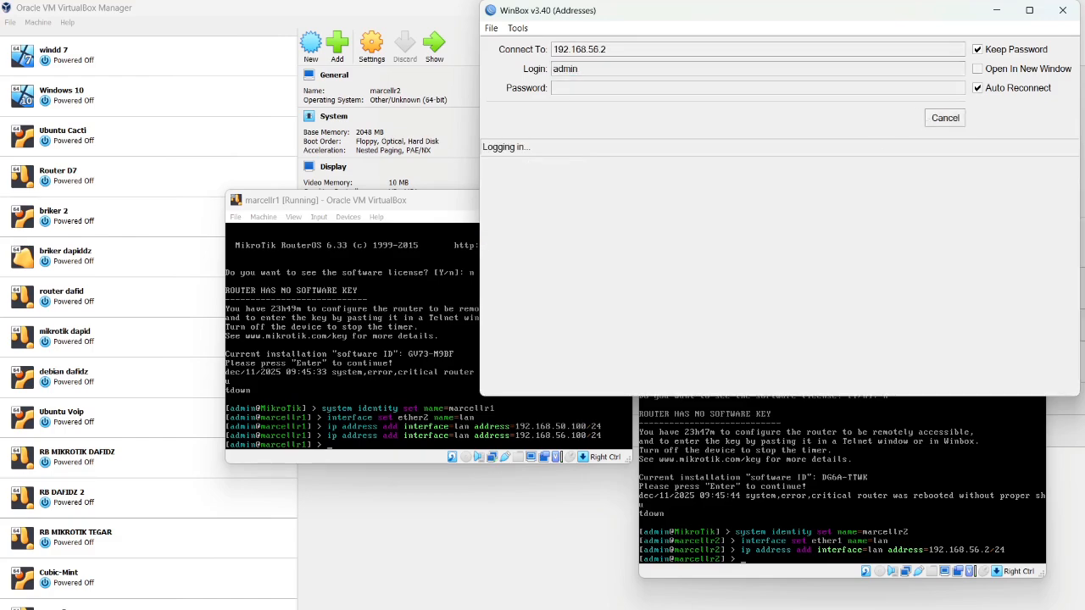
Browse drive D in File Explorer, then bring back and reposition the WinBox login window
{"action": "key", "text": "super+e"}
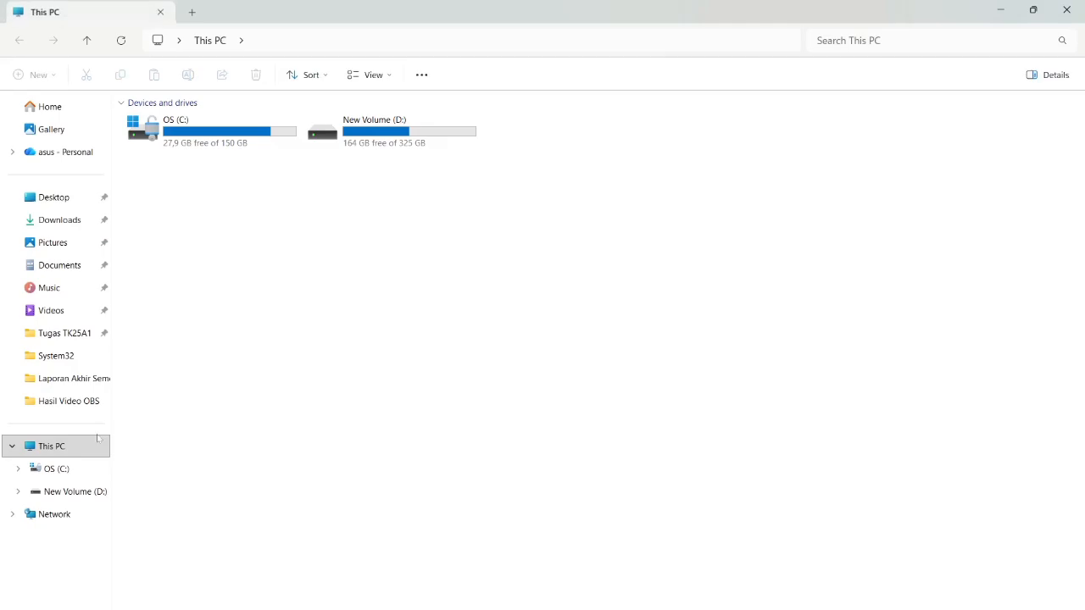
{"action": "left_click", "coordinate": [75, 492]}
{"action": "scroll", "coordinate": [250, 447], "scroll_direction": "down", "scroll_amount": 7}
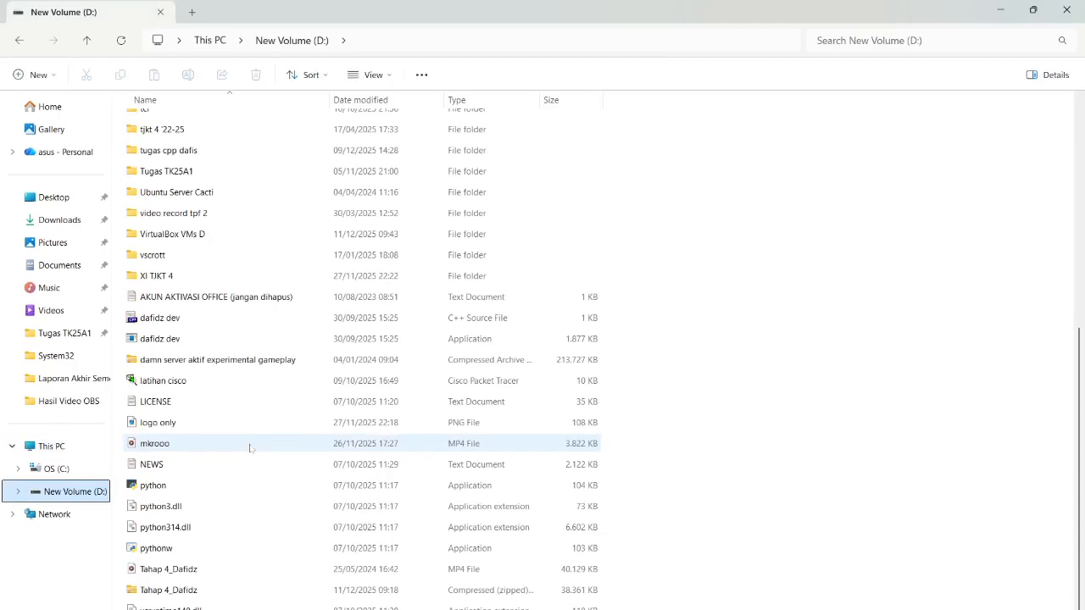
{"action": "key", "text": "alt+Tab"}
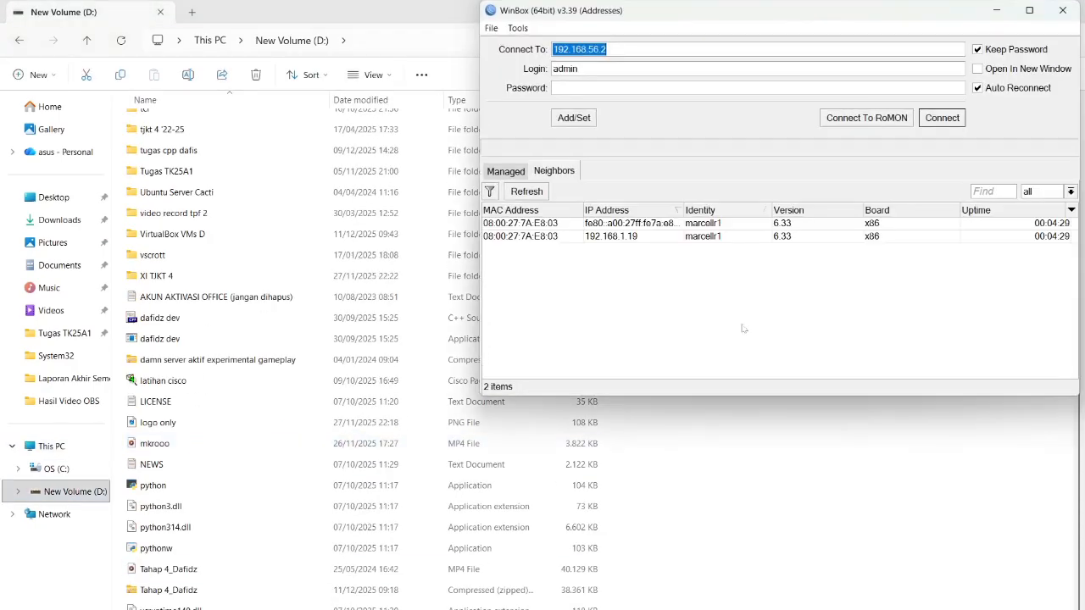
{"action": "left_click_drag", "start_coordinate": [952, 4], "coordinate": [910, 56]}
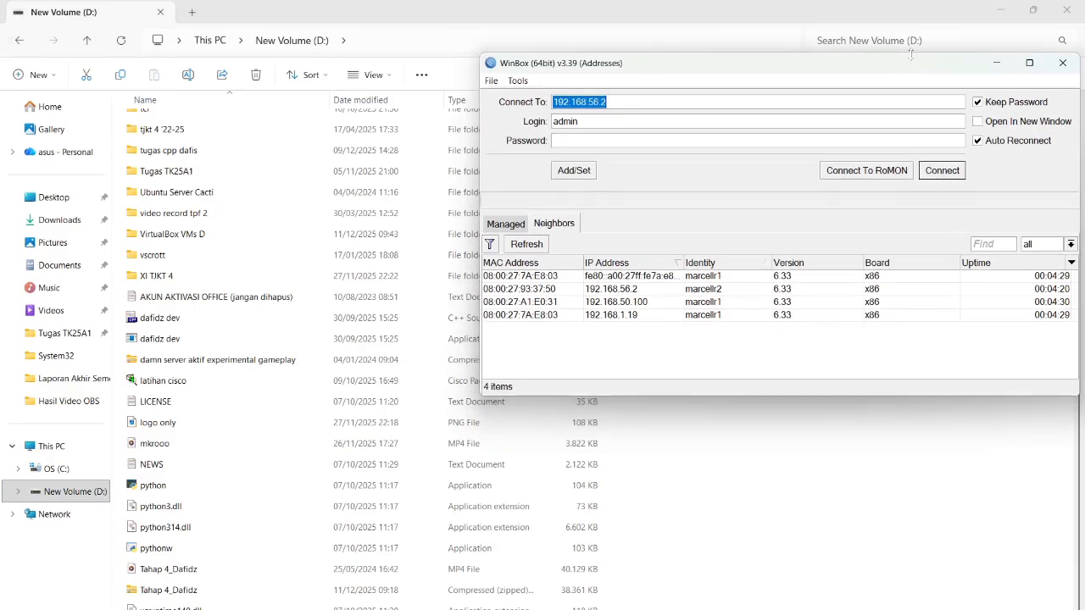
Minimize File Explorer, move the login window aside, and dismiss marcellr2's licence notice
{"action": "left_click", "coordinate": [1000, 12]}
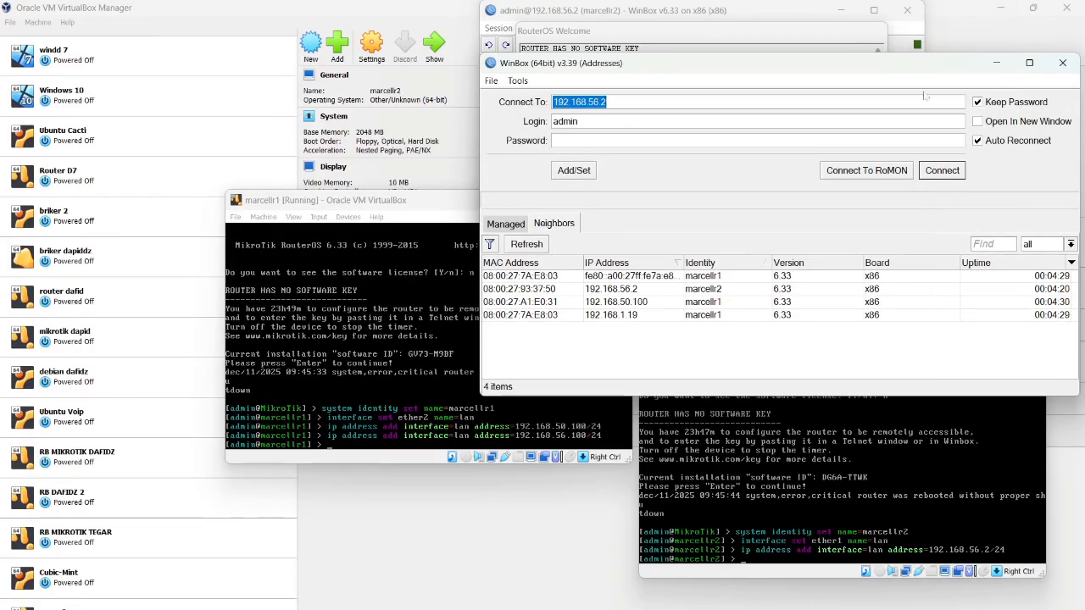
{"action": "left_click_drag", "start_coordinate": [931, 72], "coordinate": [581, 270]}
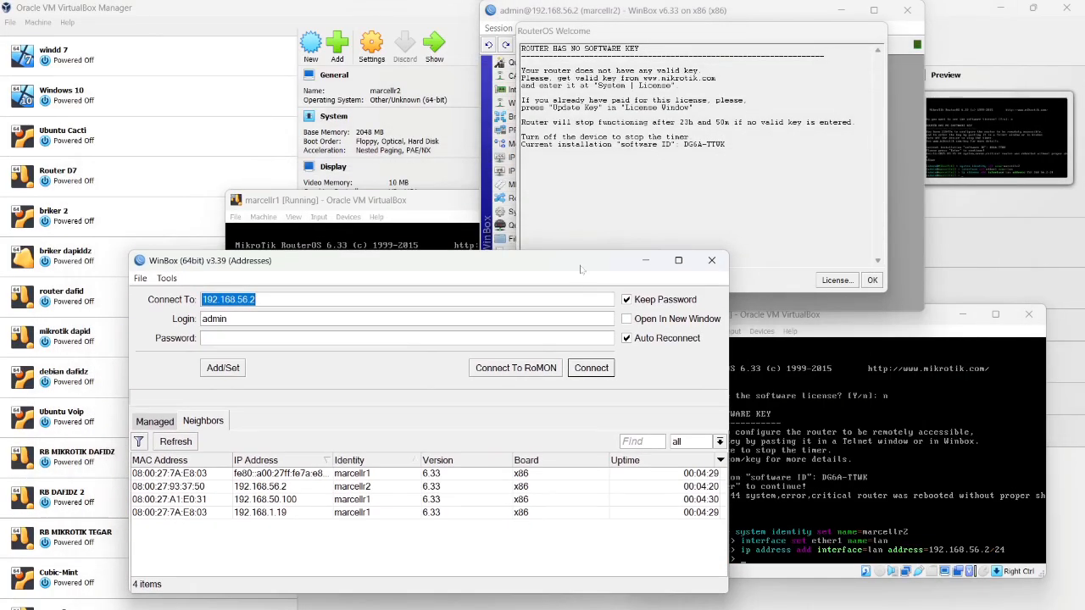
{"action": "left_click", "coordinate": [872, 282]}
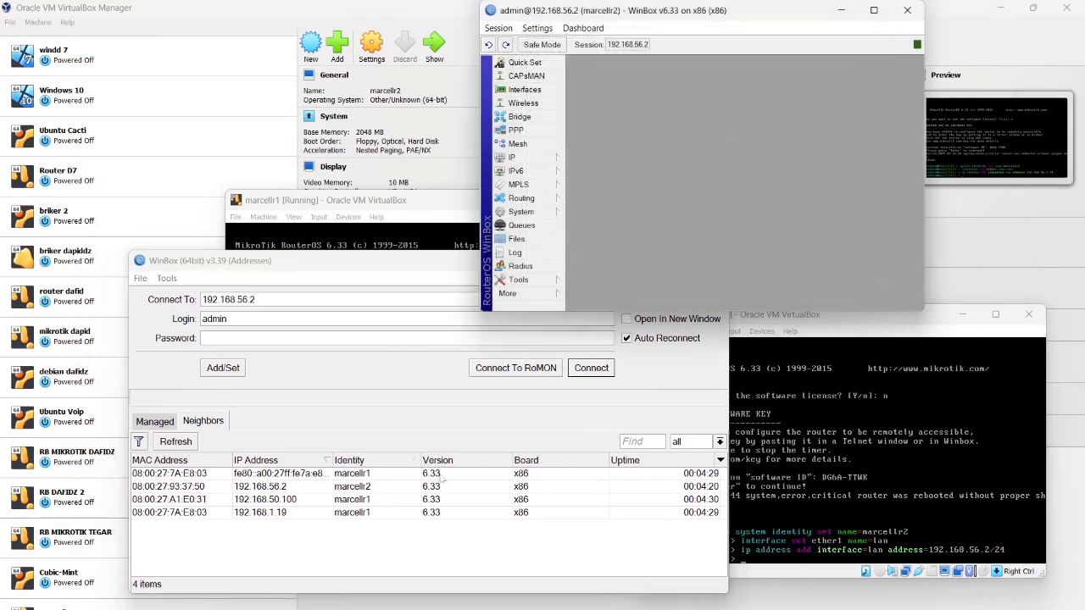
Connect to marcellr1 by its MAC address, dismiss its licence notice, and place its window on top
{"action": "left_click", "coordinate": [190, 506]}
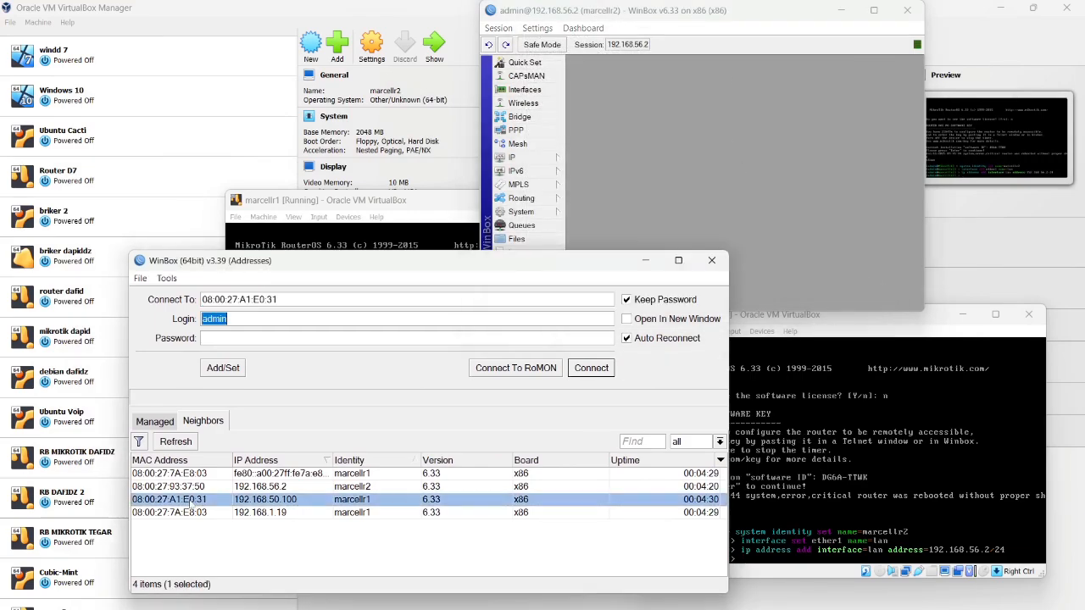
{"action": "left_click", "coordinate": [590, 369]}
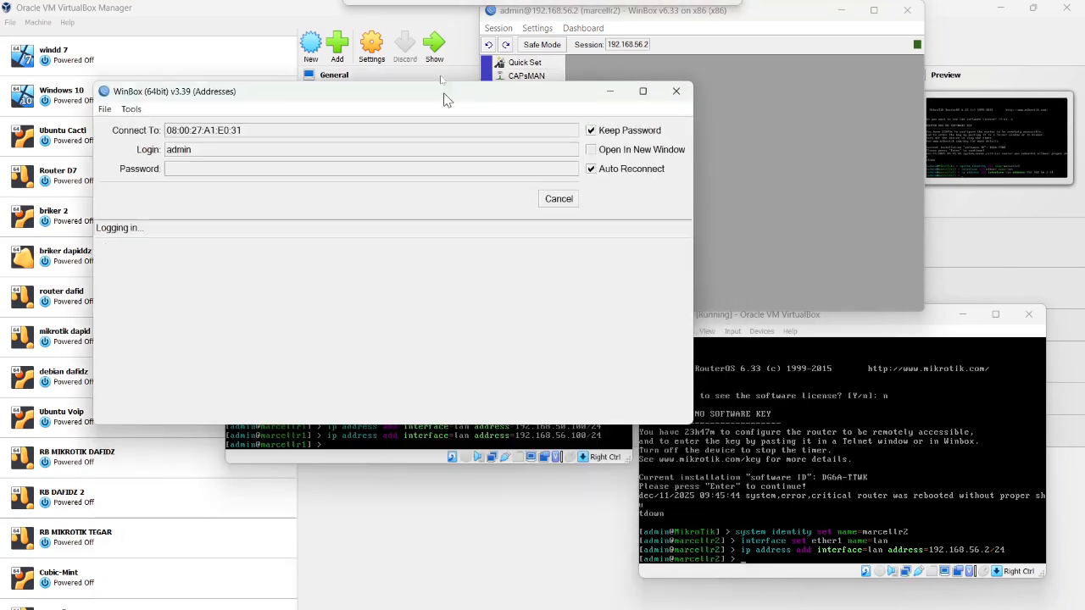
{"action": "left_click_drag", "start_coordinate": [482, 261], "coordinate": [432, 45]}
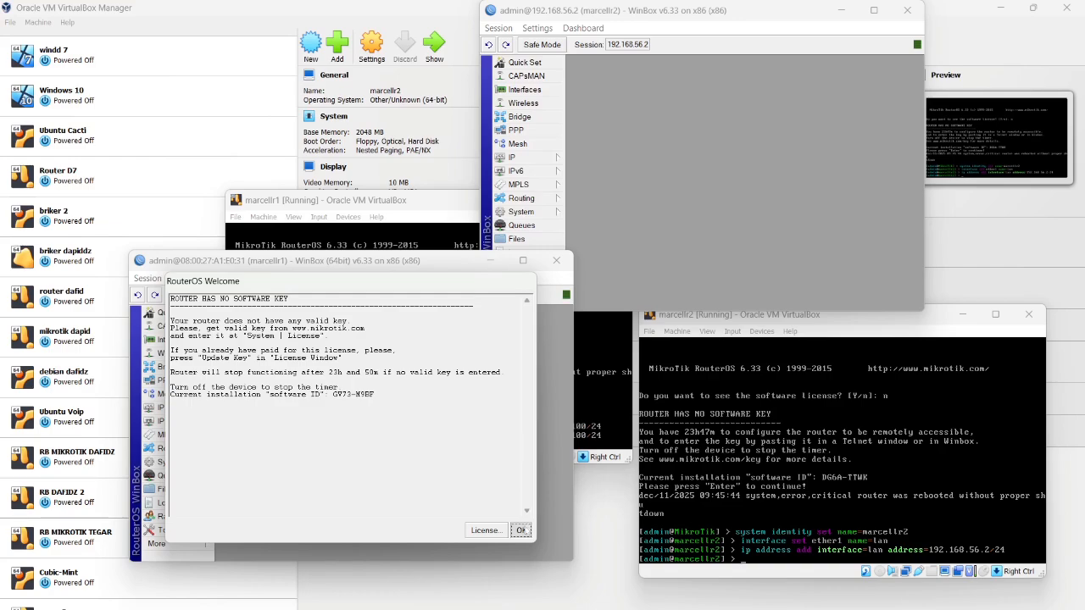
{"action": "left_click", "coordinate": [521, 530]}
{"action": "left_click_drag", "start_coordinate": [338, 271], "coordinate": [366, 35]}
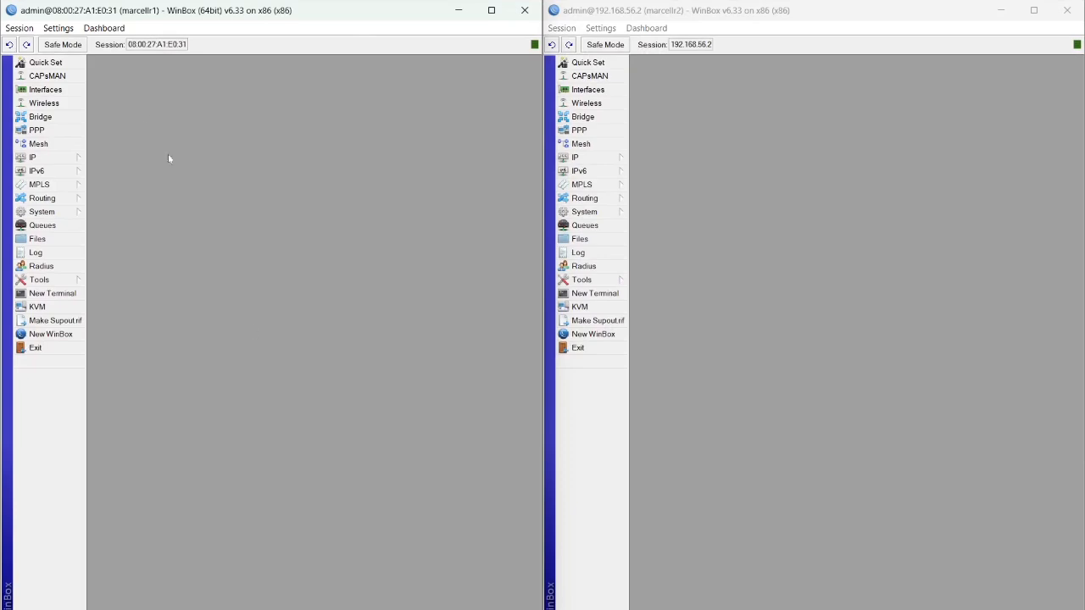
Check marcellr1's DHCP client lease, then view its IP address list
{"action": "left_click", "coordinate": [60, 159]}
{"action": "left_click", "coordinate": [146, 200]}
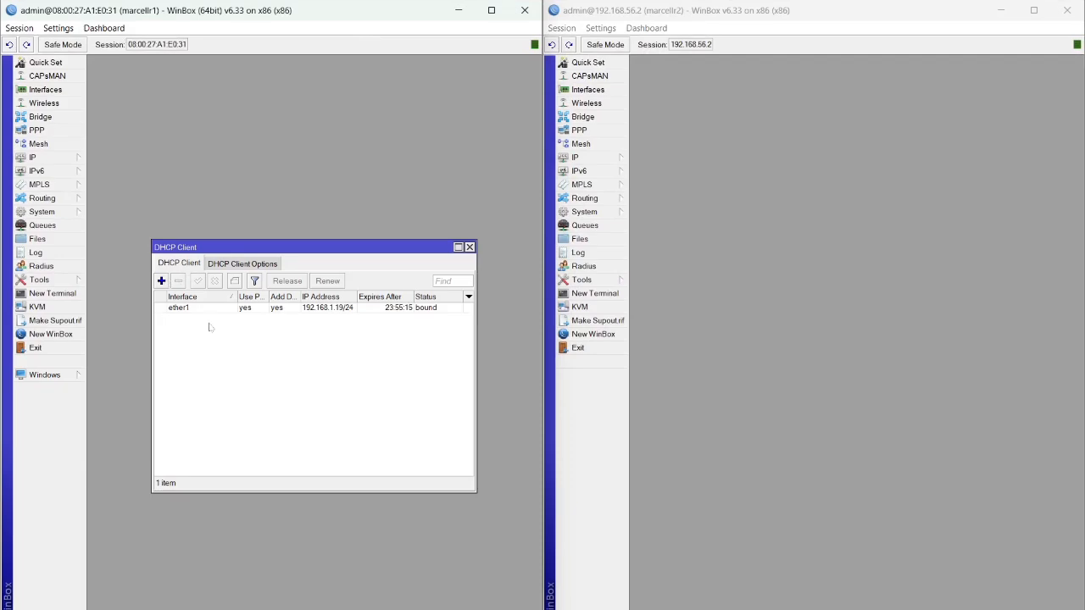
{"action": "left_click", "coordinate": [47, 161]}
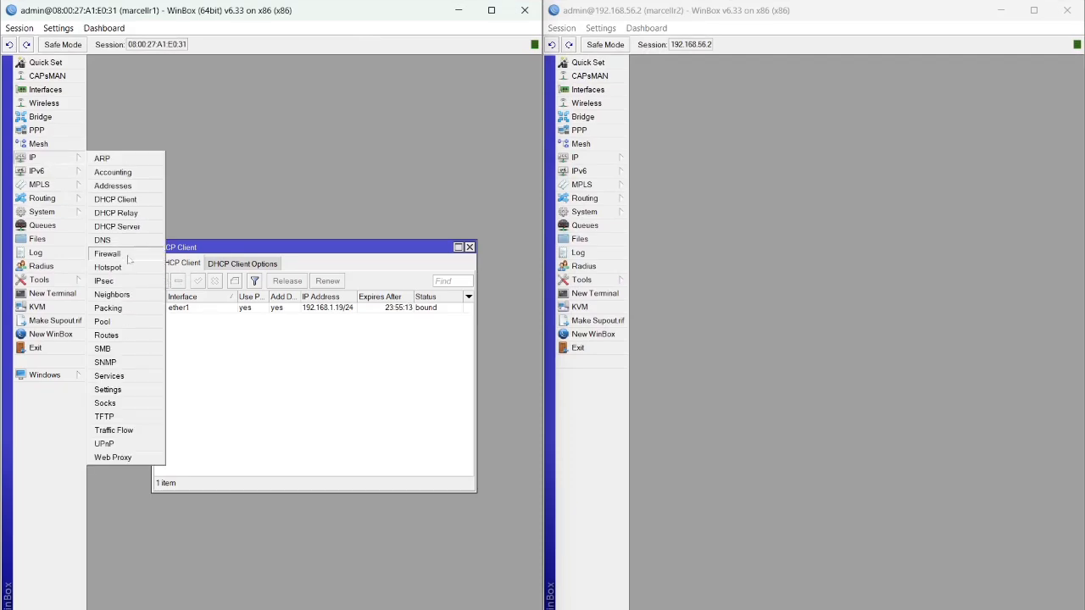
{"action": "left_click", "coordinate": [140, 186]}
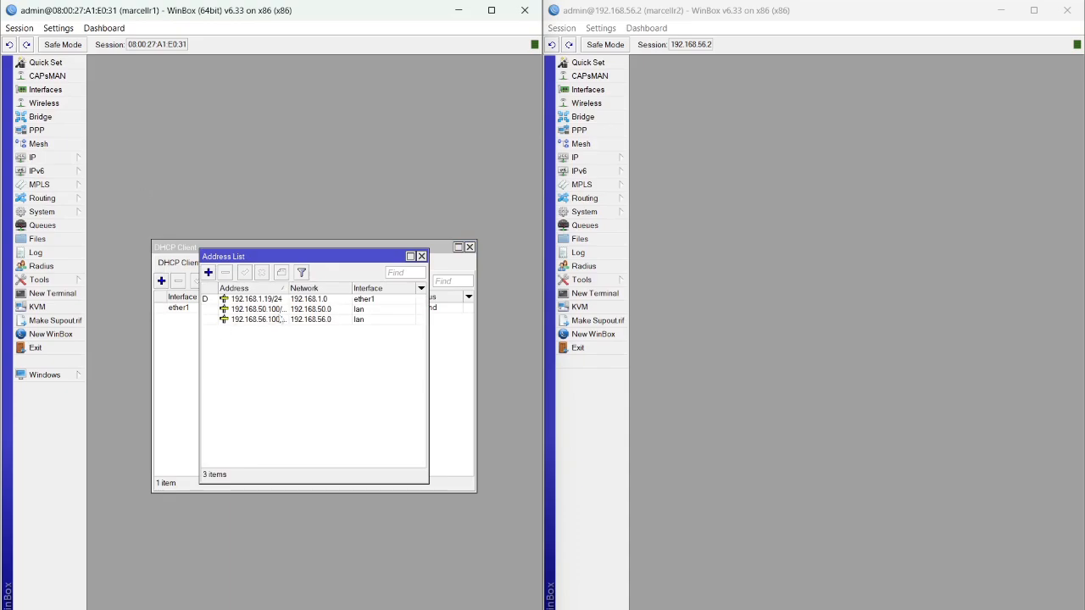
Remove the 192.168.50.100 address from marcellr1's address list
{"action": "right_click", "coordinate": [310, 310]}
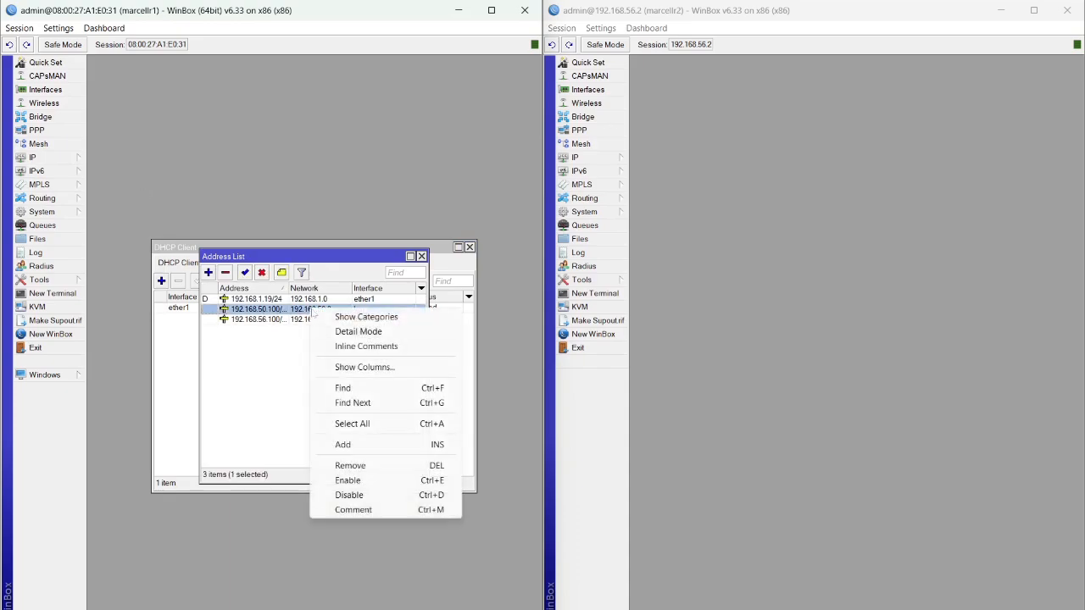
{"action": "left_click", "coordinate": [224, 272]}
{"action": "left_click", "coordinate": [224, 272]}
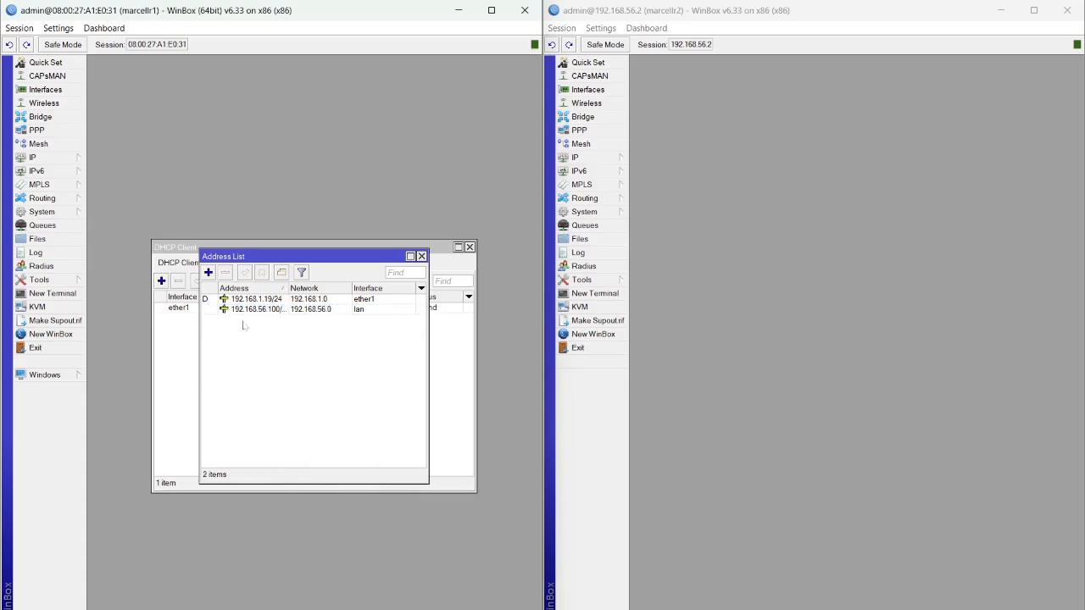
{"action": "left_click", "coordinate": [39, 158]}
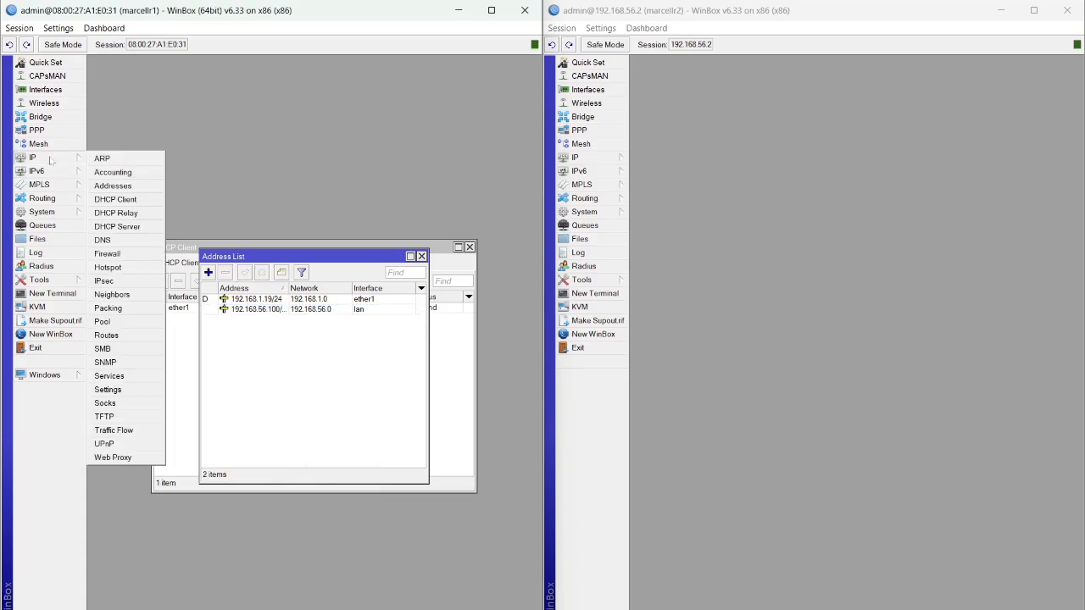
Add a srcnat NAT rule with out-interface ether1 and action masquerade, then open a New Terminal
{"action": "left_click", "coordinate": [147, 254]}
{"action": "left_click", "coordinate": [147, 263]}
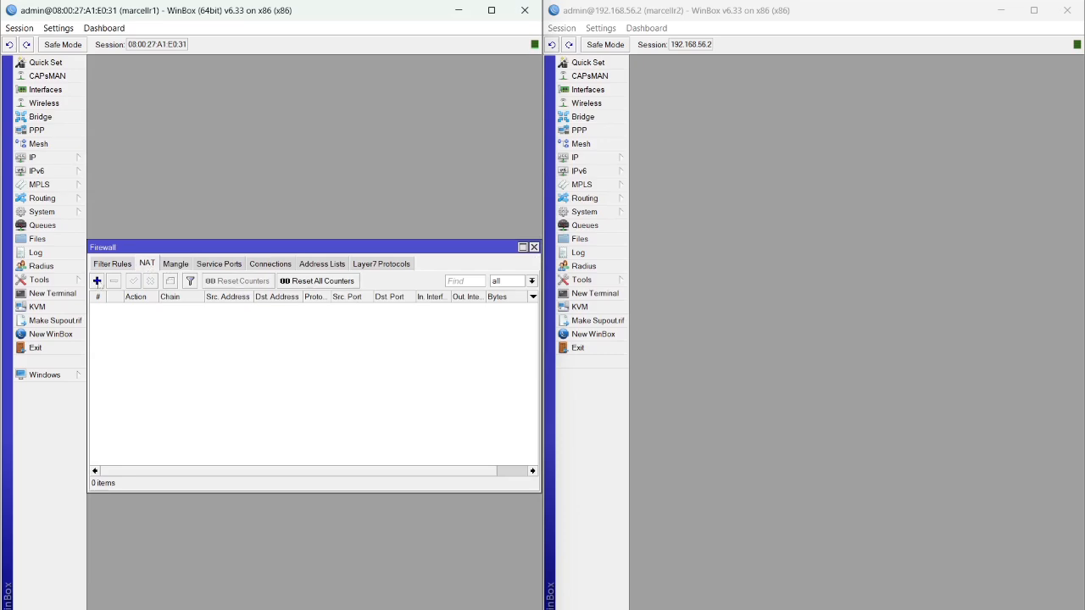
{"action": "left_click", "coordinate": [96, 280]}
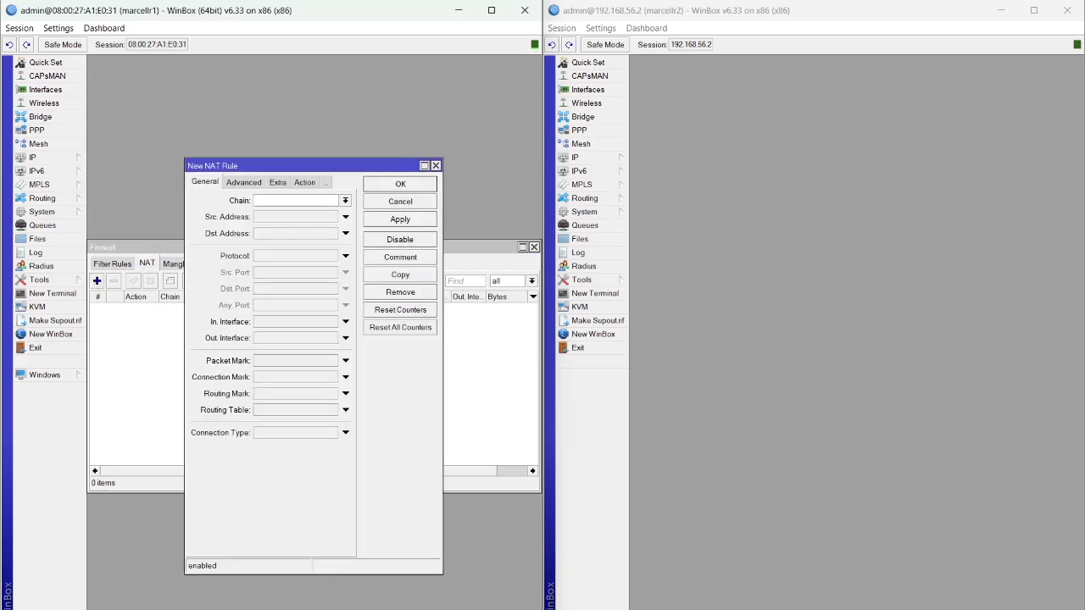
{"action": "left_click", "coordinate": [345, 200]}
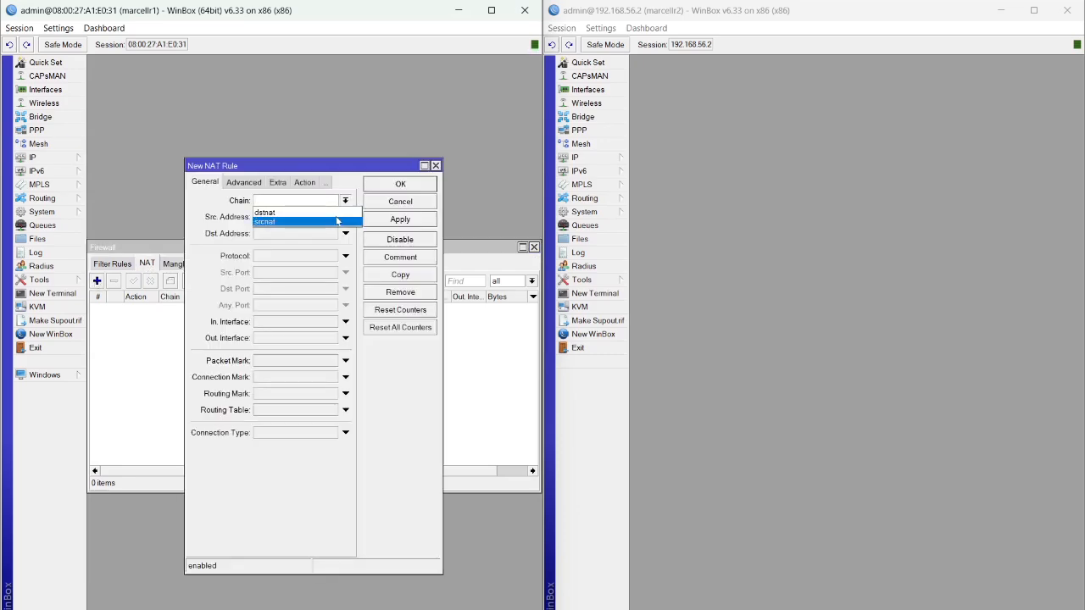
{"action": "left_click", "coordinate": [339, 221]}
{"action": "left_click", "coordinate": [344, 338]}
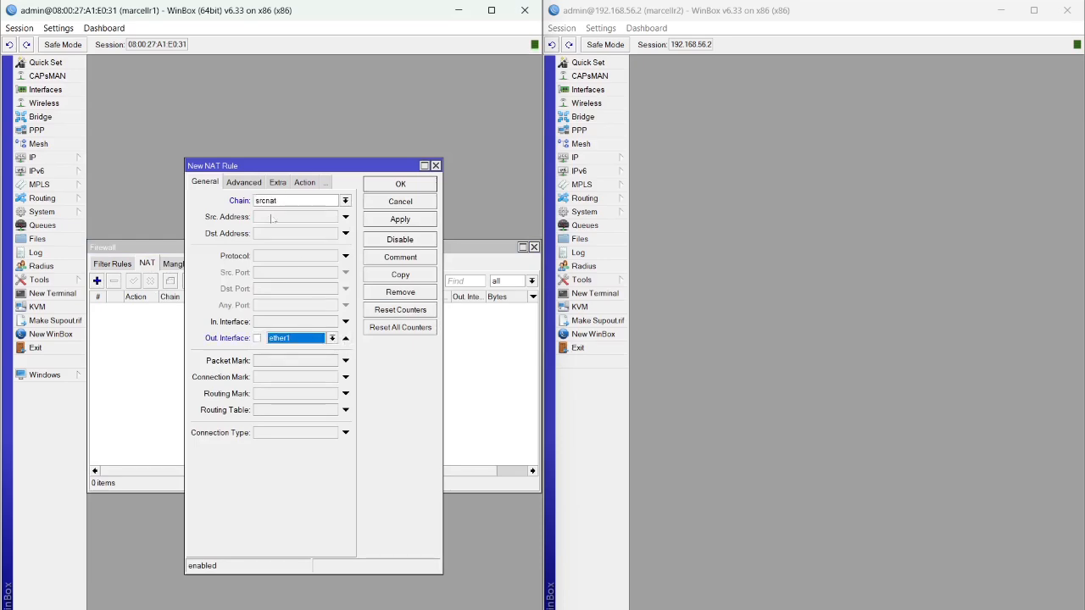
{"action": "left_click", "coordinate": [296, 184]}
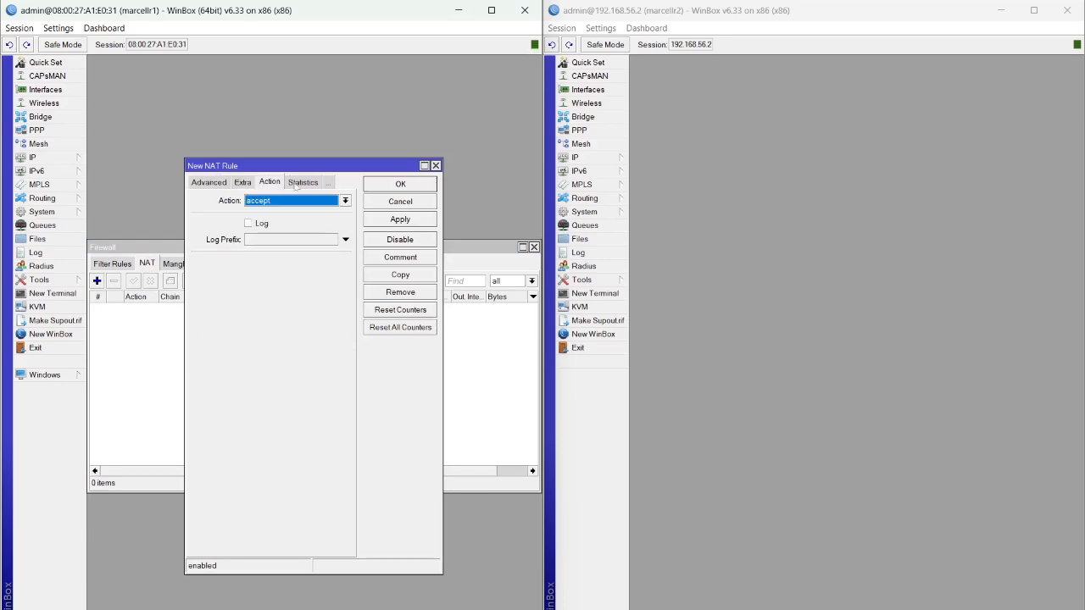
{"action": "left_click", "coordinate": [344, 201]}
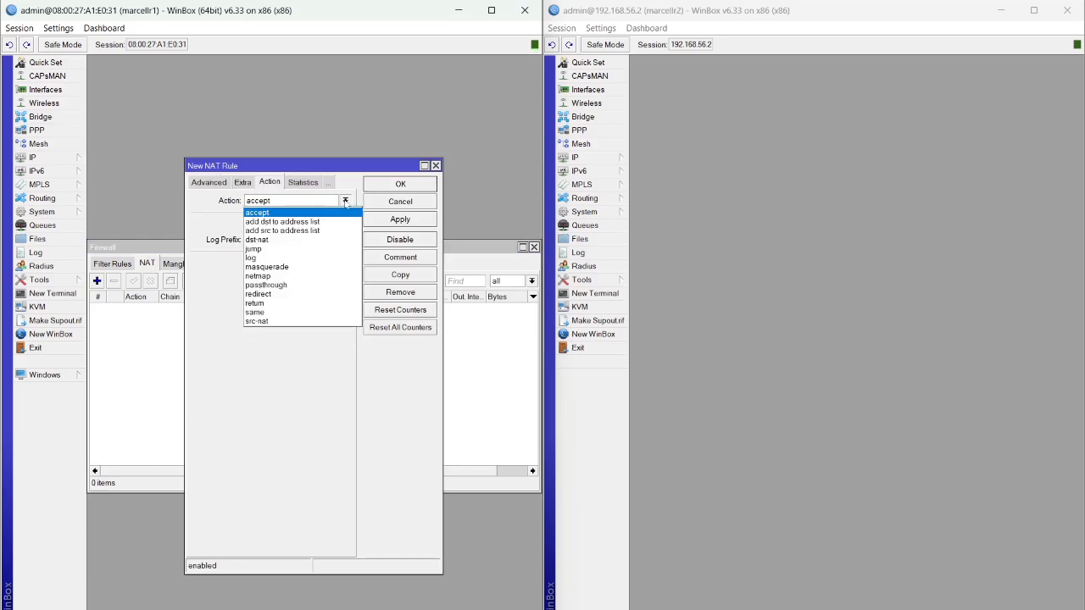
{"action": "left_click", "coordinate": [331, 268]}
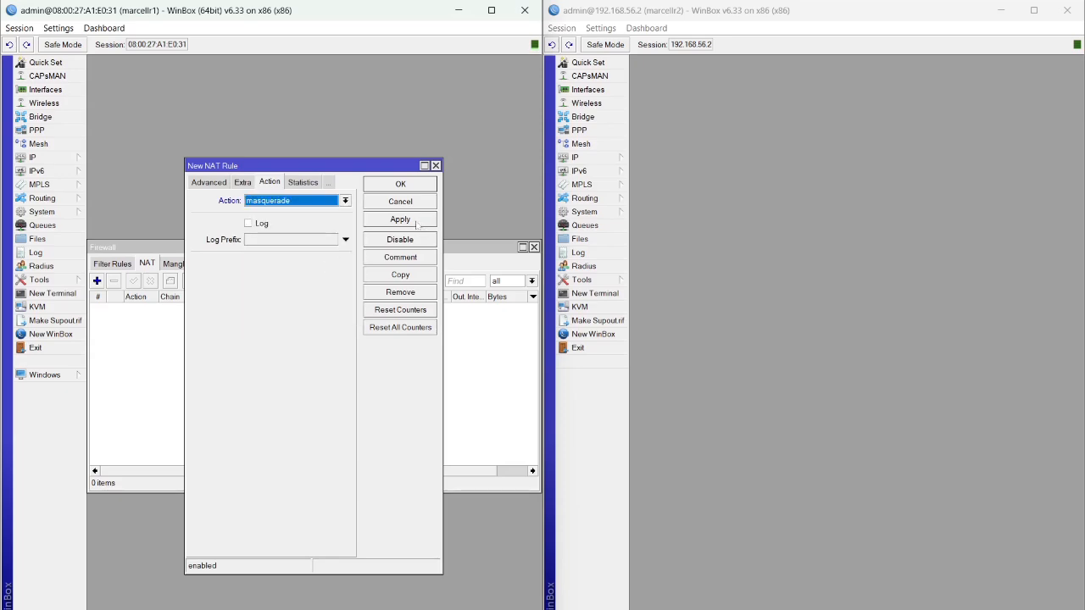
{"action": "left_click", "coordinate": [419, 223]}
{"action": "left_click", "coordinate": [417, 181]}
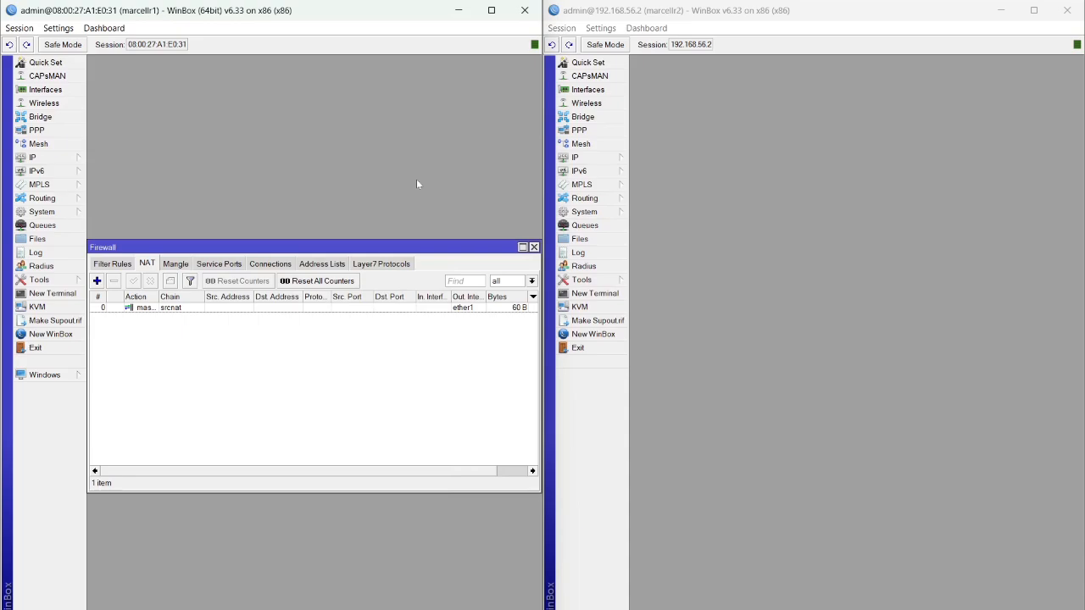
{"action": "left_click", "coordinate": [71, 294]}
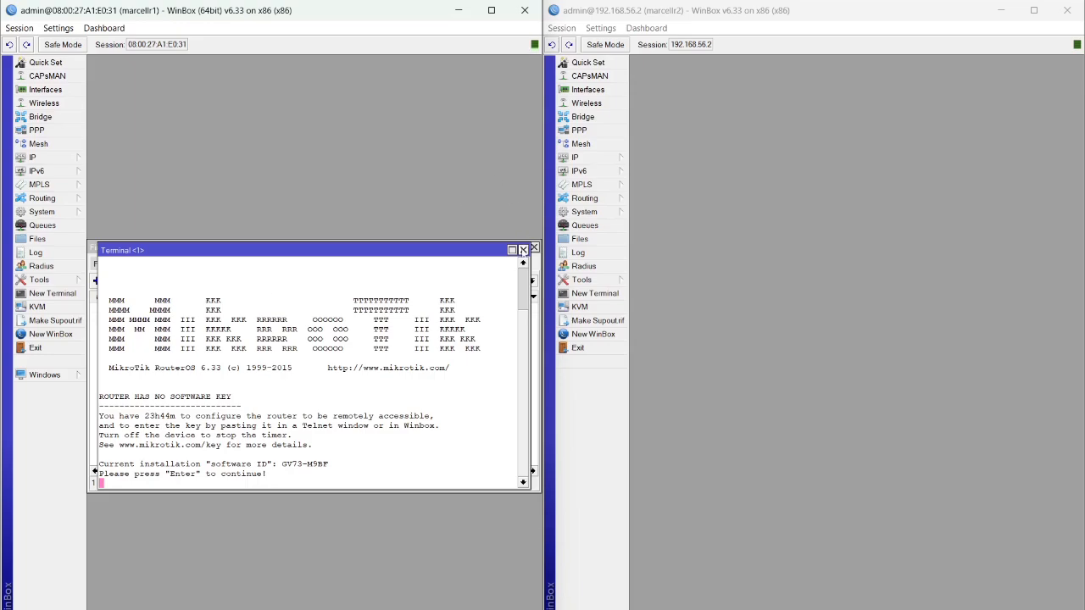
Ping google.com and 8.8.8.8 from marcellr1, stopping each with Ctrl+C, then close the terminal
{"action": "key", "text": "Return"}
{"action": "type", "text": "ping "}
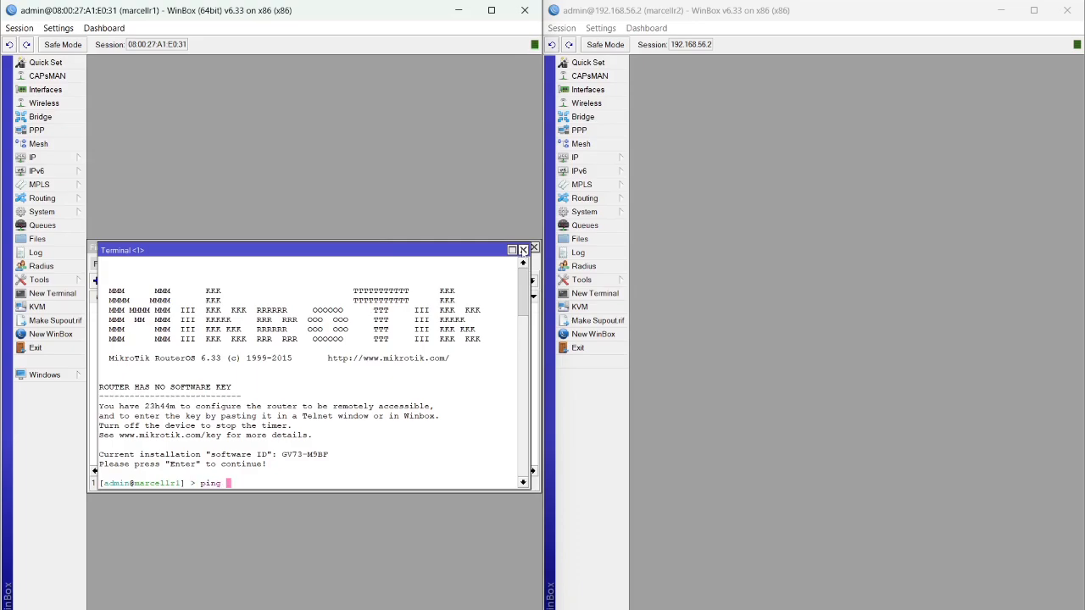
{"action": "type", "text": "google.com"}
{"action": "key", "text": "Return"}
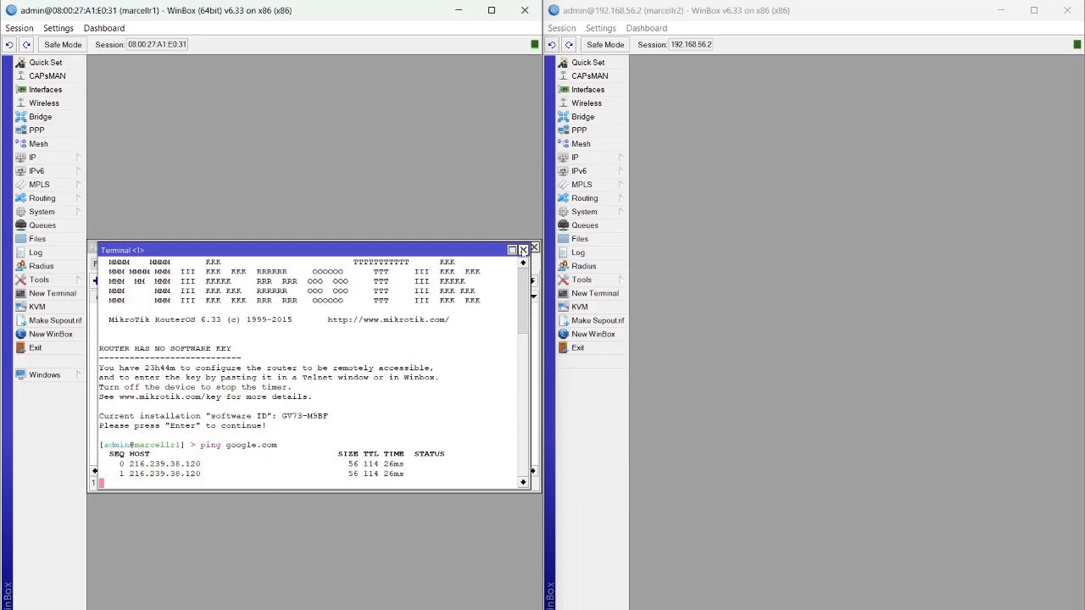
{"action": "key", "text": "ctrl+c"}
{"action": "type", "text": "pin"}
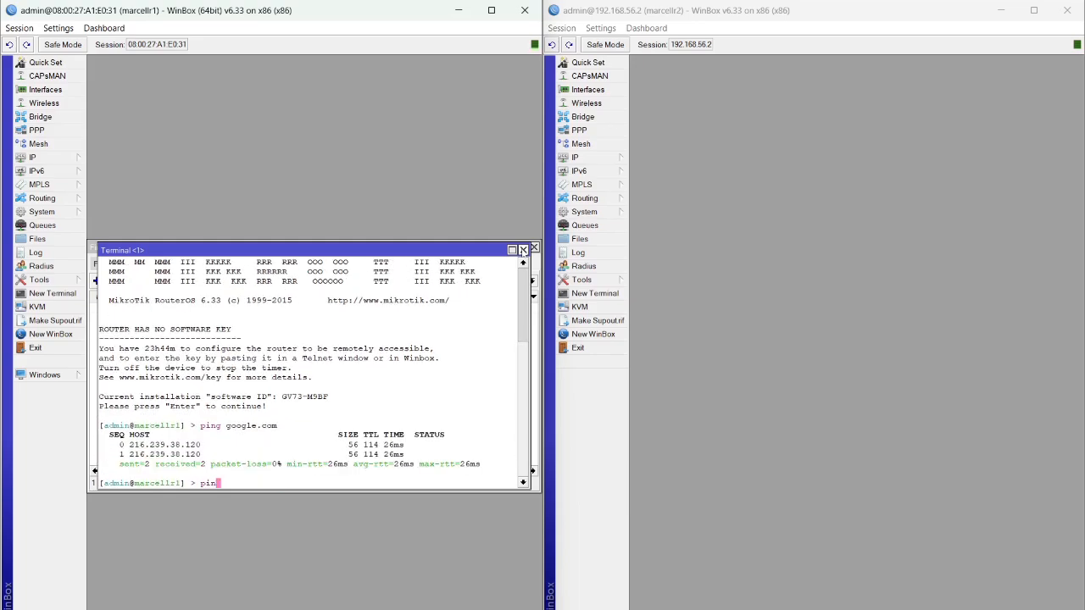
{"action": "type", "text": "g 8.8.8.8"}
{"action": "key", "text": "Return"}
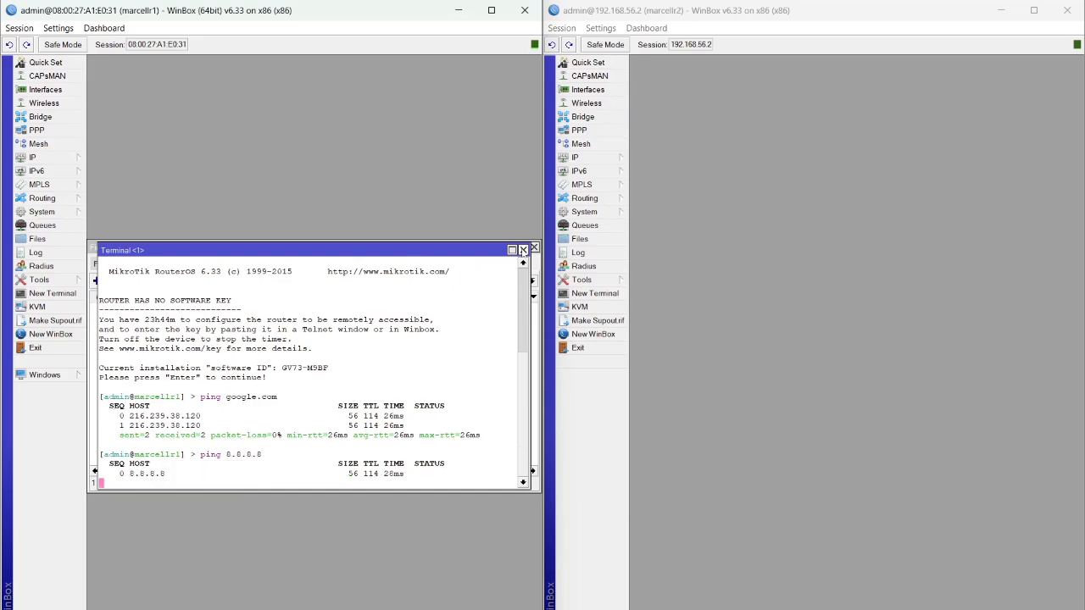
{"action": "key", "text": "ctrl+c"}
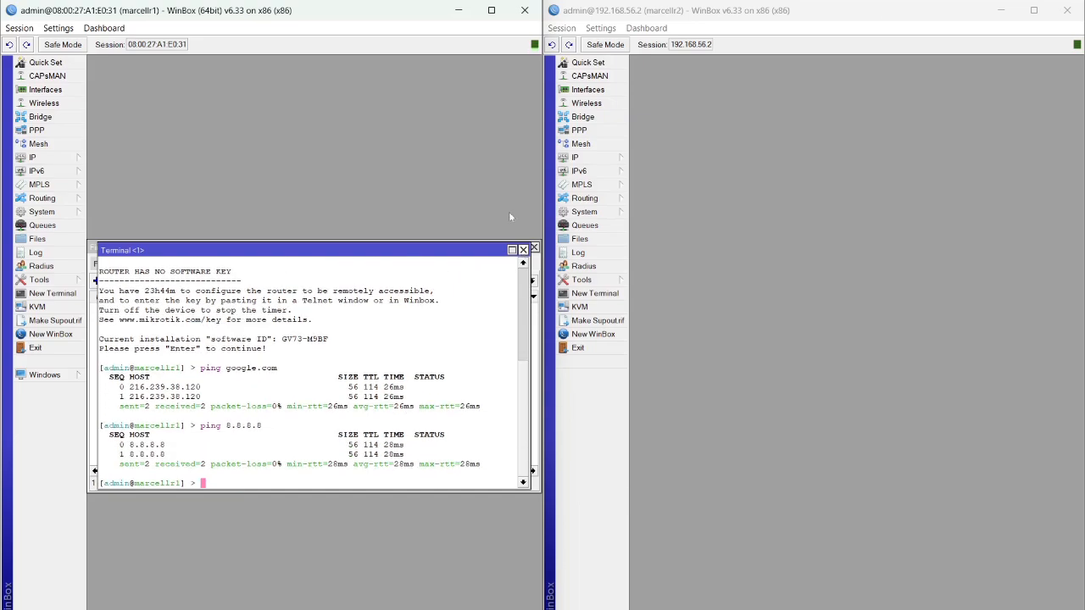
{"action": "left_click", "coordinate": [523, 250]}
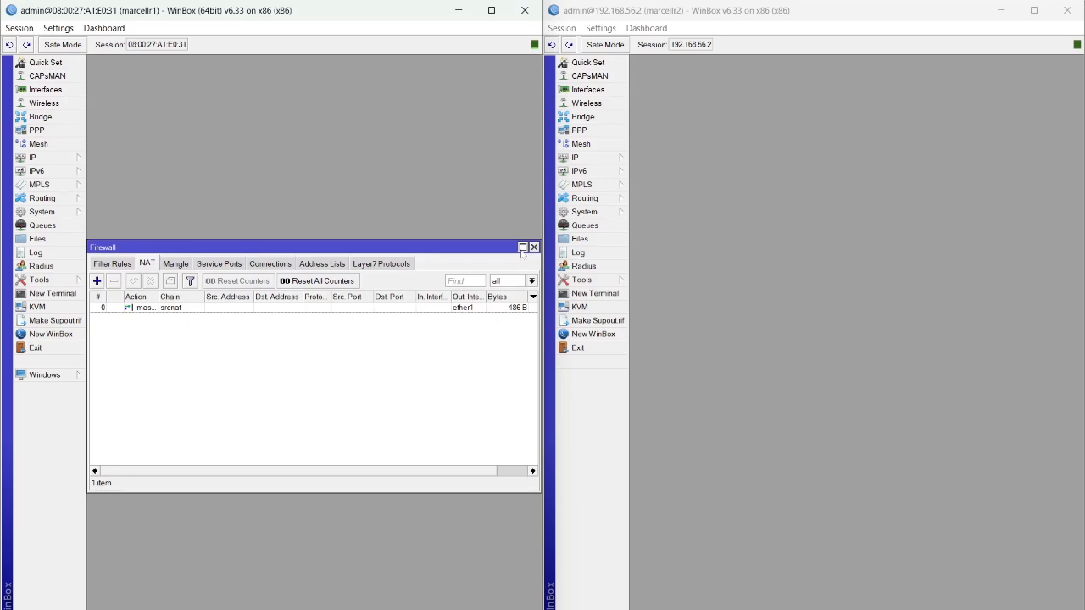
On the second router, review its IP addresses and then its routing table
{"action": "left_click", "coordinate": [734, 79]}
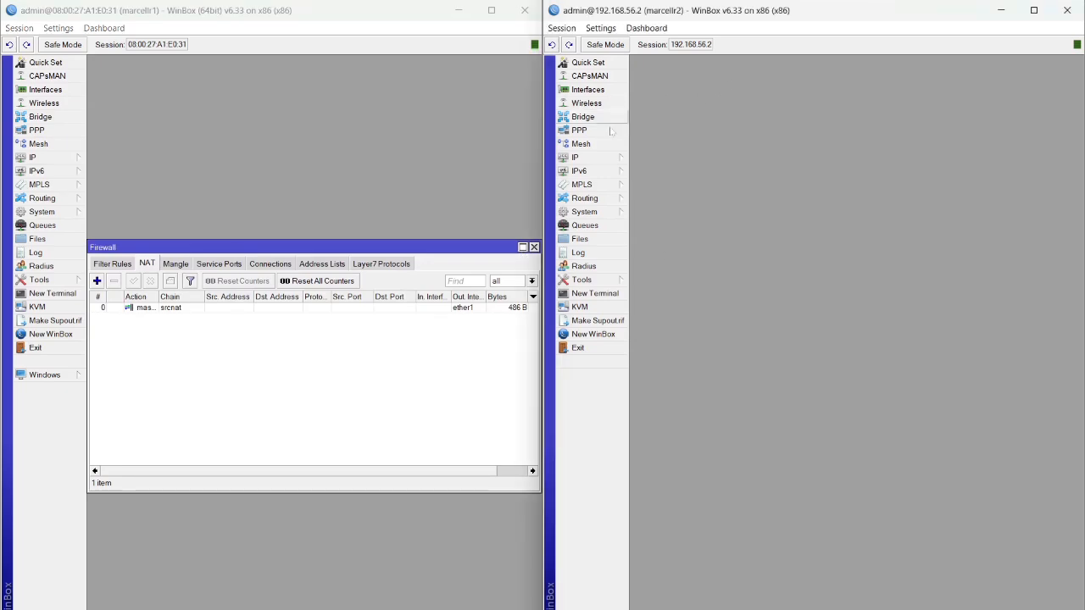
{"action": "left_click", "coordinate": [603, 160]}
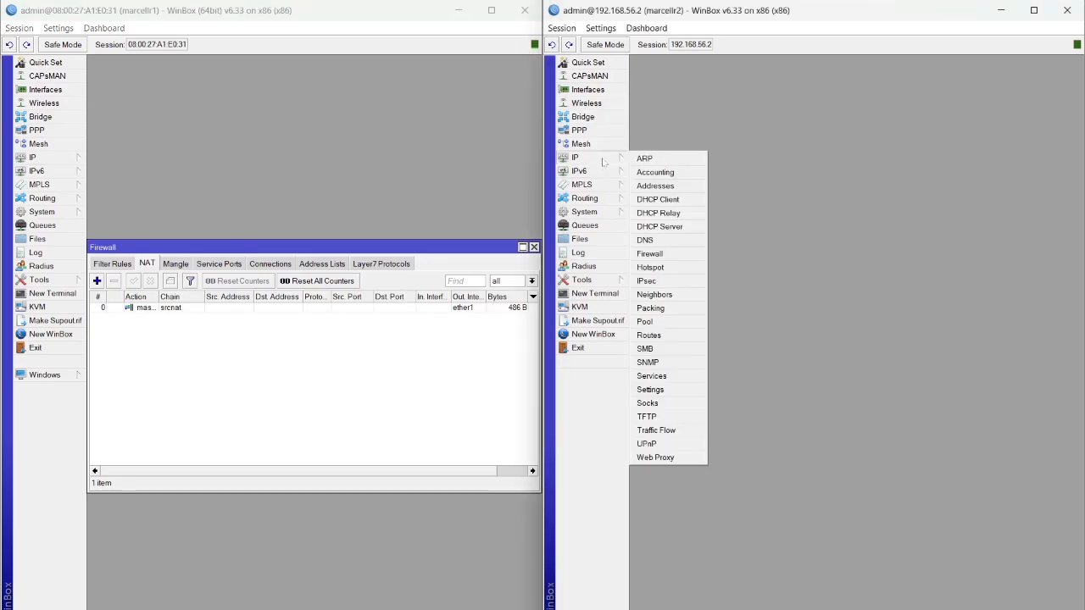
{"action": "left_click", "coordinate": [684, 188]}
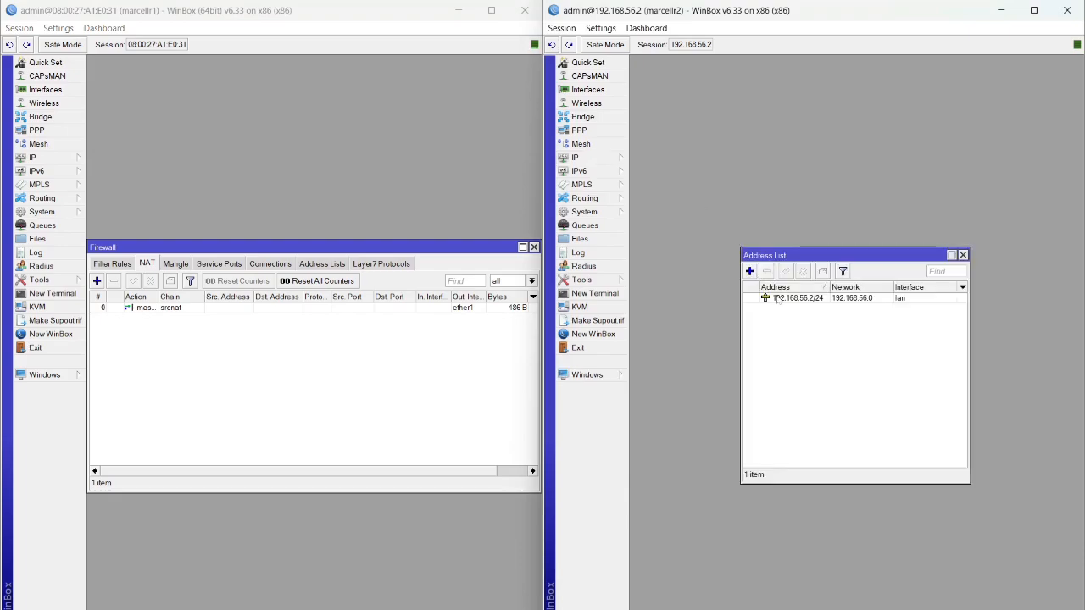
{"action": "left_click", "coordinate": [595, 161]}
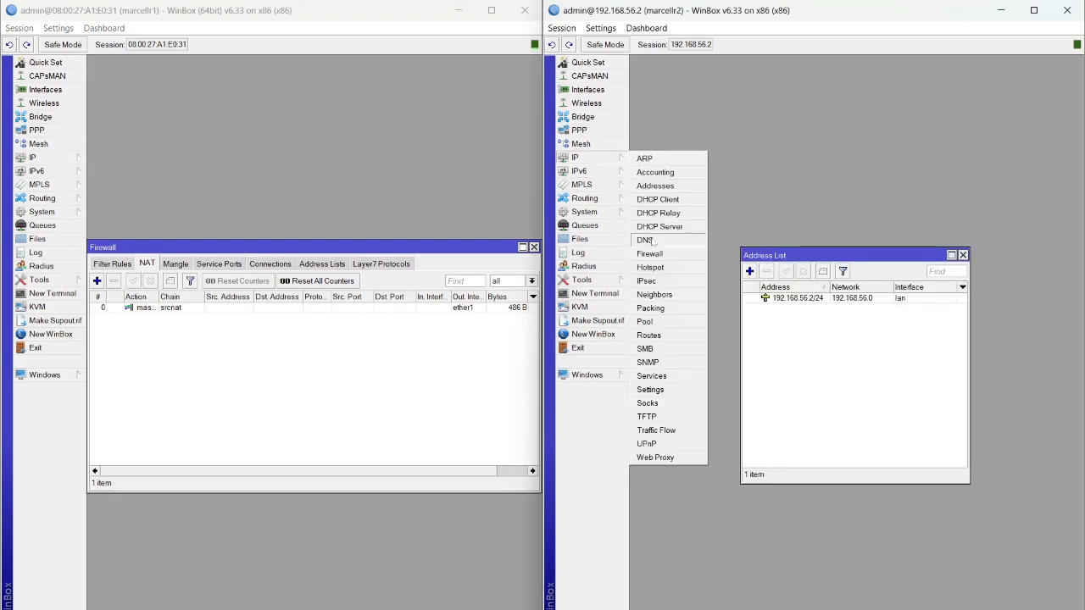
{"action": "left_click", "coordinate": [676, 335]}
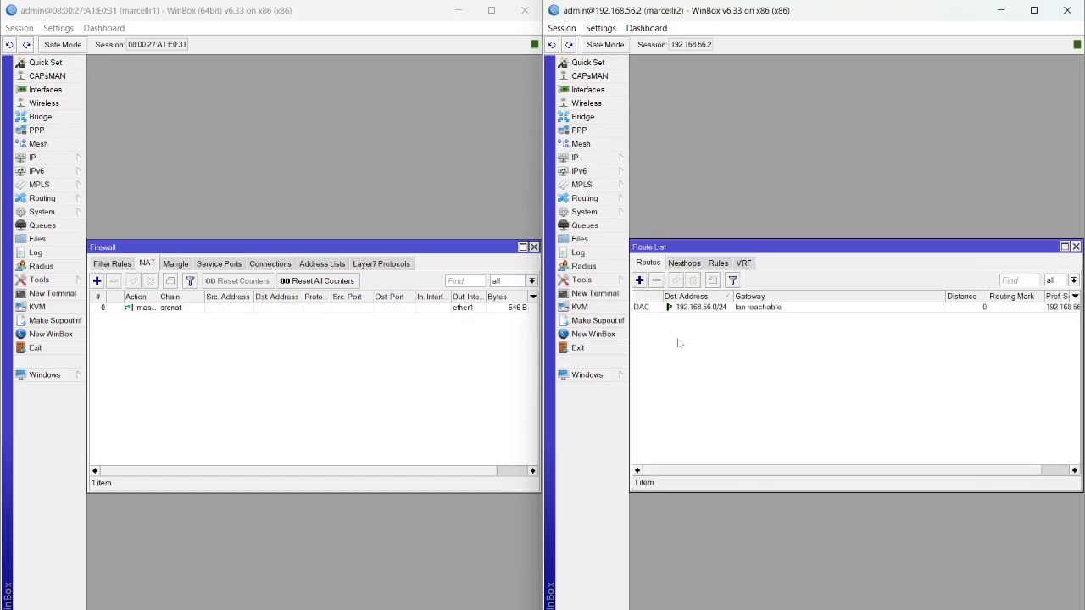
Add a default route 0.0.0.0/0 via gateway 192.168.56.100 on R2 and open its terminal
{"action": "left_click", "coordinate": [639, 281]}
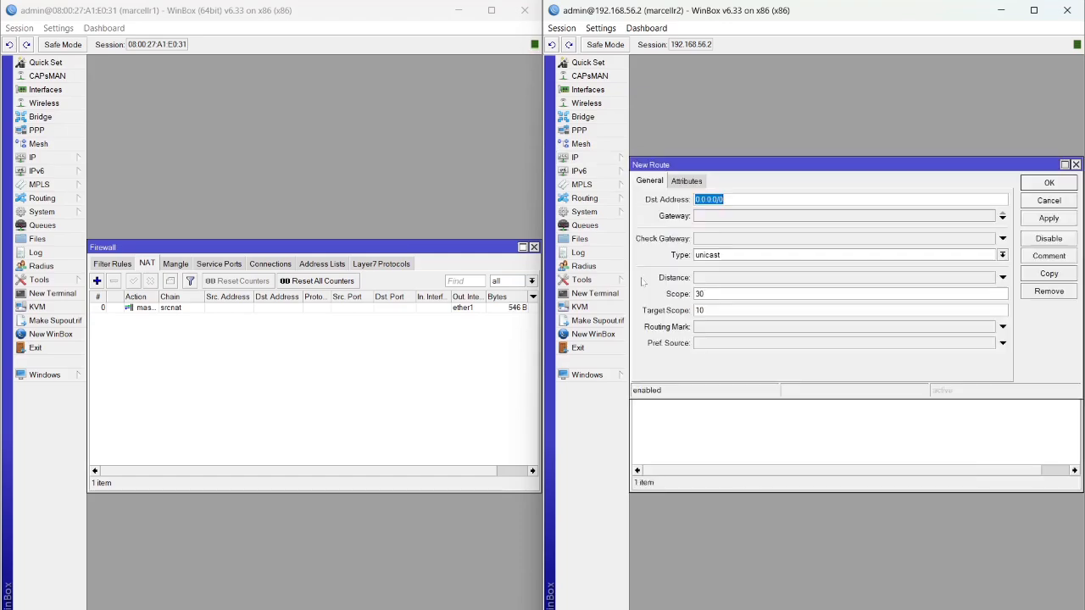
{"action": "left_click", "coordinate": [975, 220]}
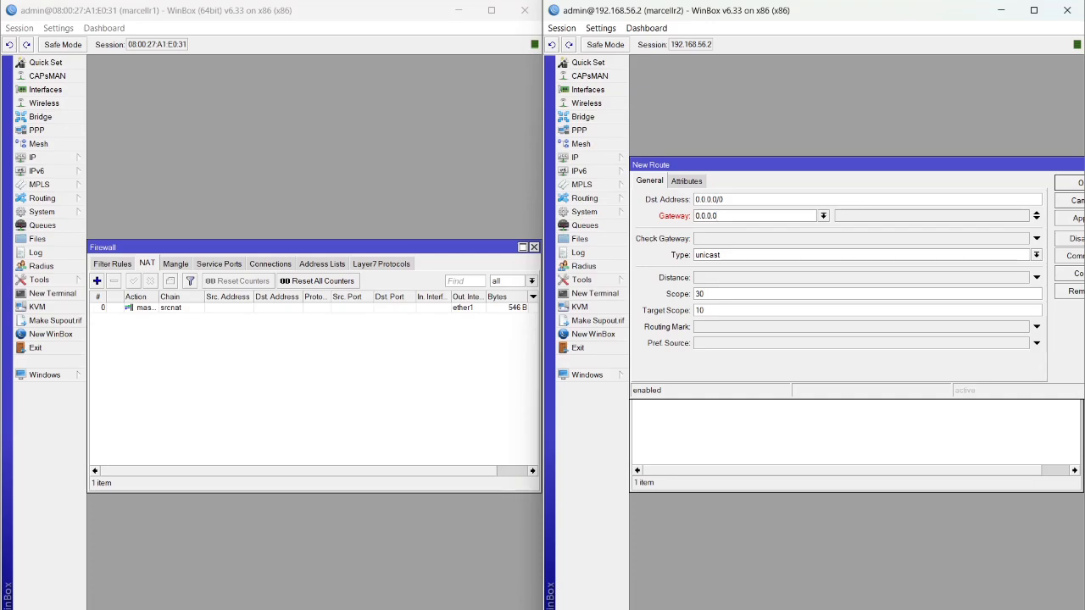
{"action": "key", "text": "BackSpace"}
{"action": "key", "text": "BackSpace"}
{"action": "key", "text": "BackSpace"}
{"action": "key", "text": "BackSpace"}
{"action": "key", "text": "BackSpace"}
{"action": "key", "text": "BackSpace"}
{"action": "type", "text": "192.168.56.100"}
{"action": "left_click", "coordinate": [1062, 221]}
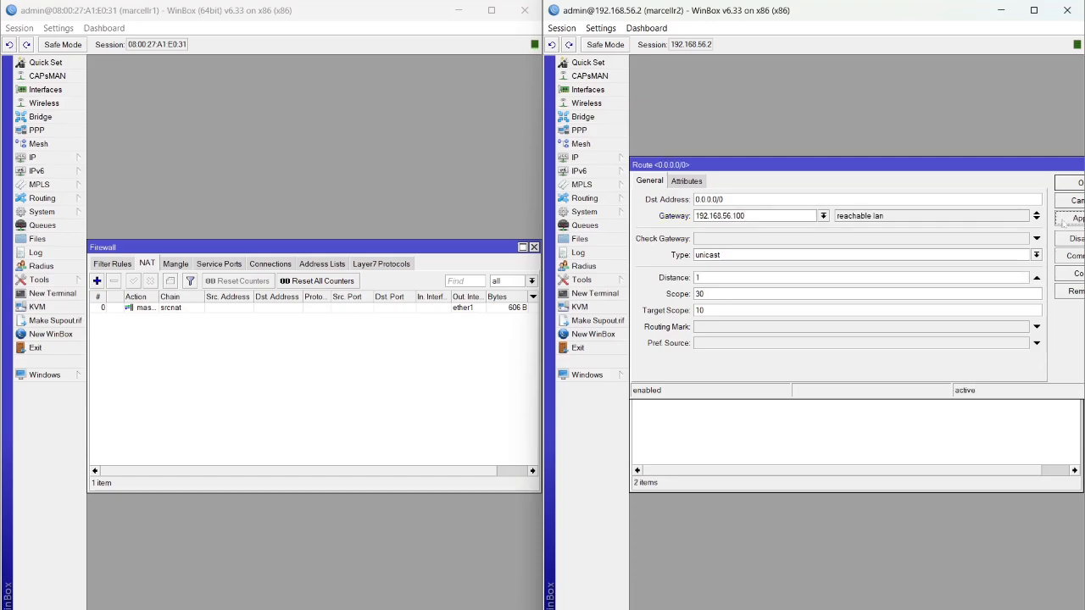
{"action": "left_click", "coordinate": [1070, 181]}
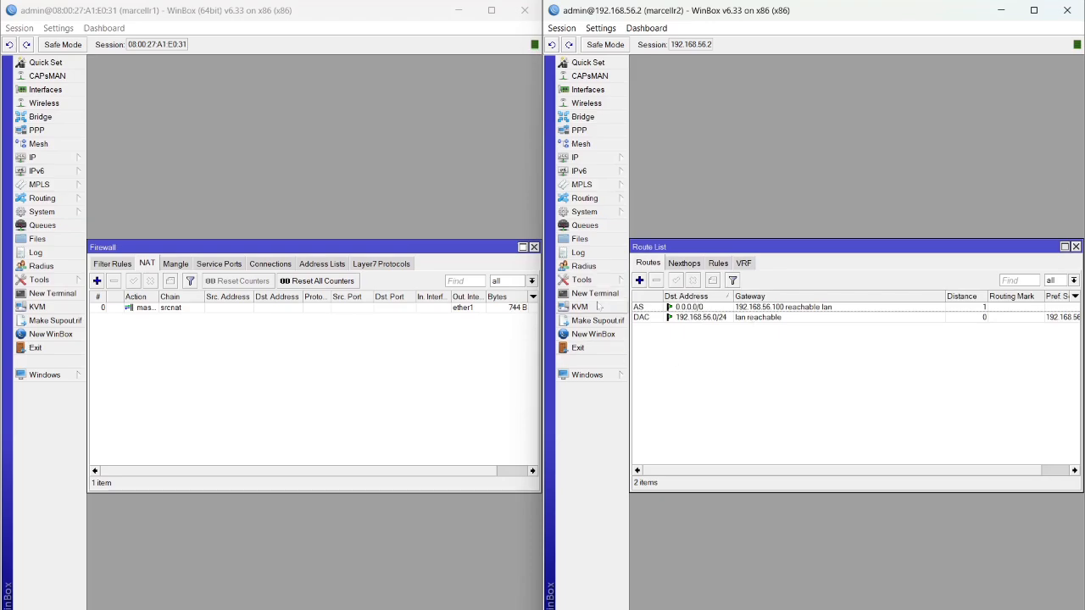
{"action": "left_click", "coordinate": [596, 294]}
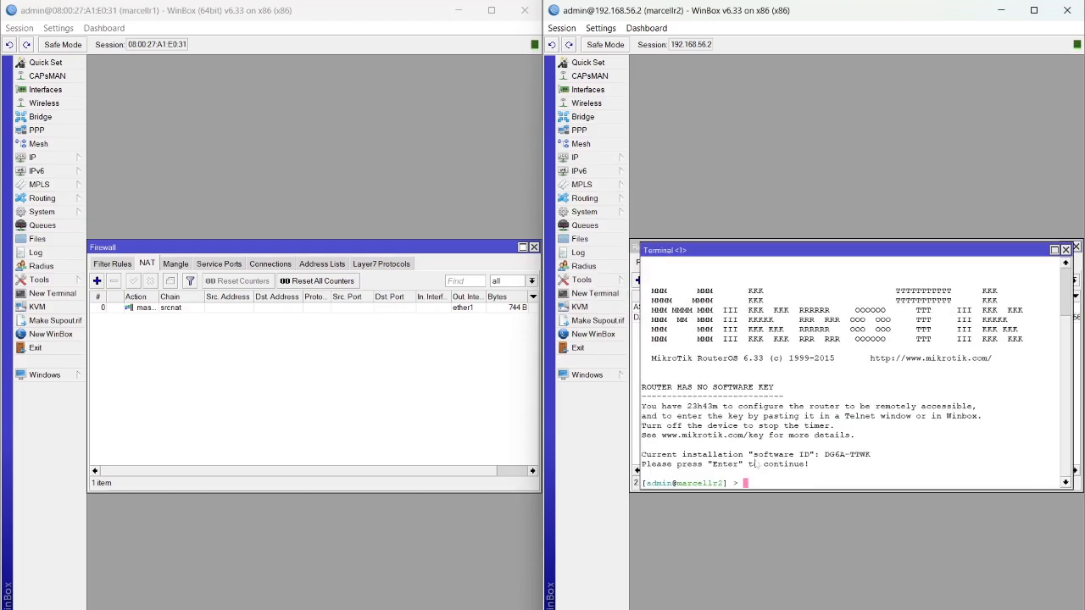
From R2's terminal, ping 8.8.8.8 and stop it after two replies
{"action": "type", "text": "ping 8.8.8.8"}
{"action": "key", "text": "Return"}
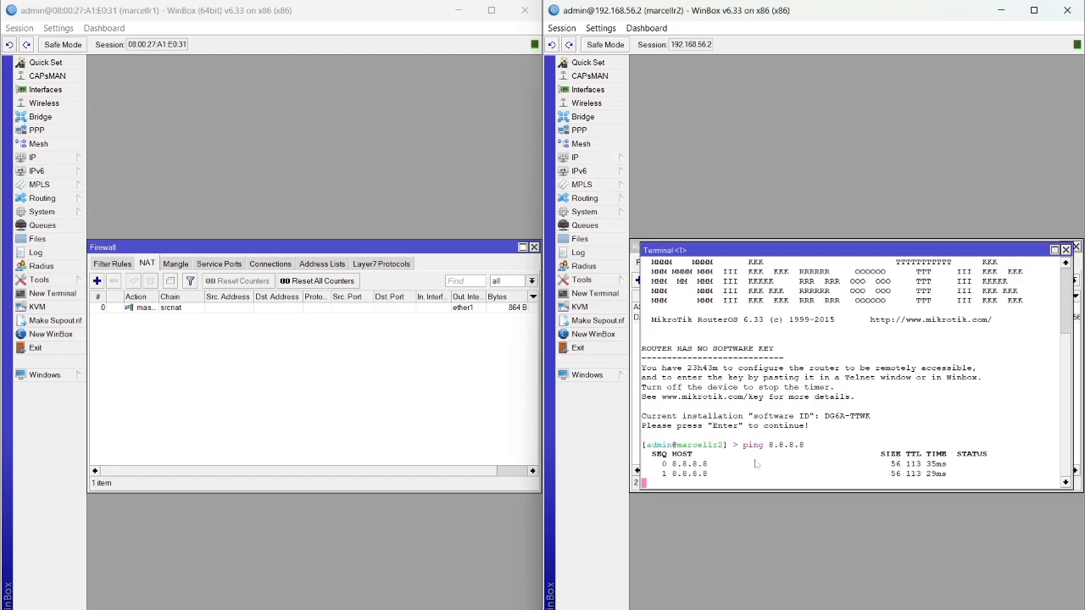
{"action": "key", "text": "ctrl+c"}
From R2, ping google.com to test DNS resolution; it fails to resolve
{"action": "type", "text": "ping "}
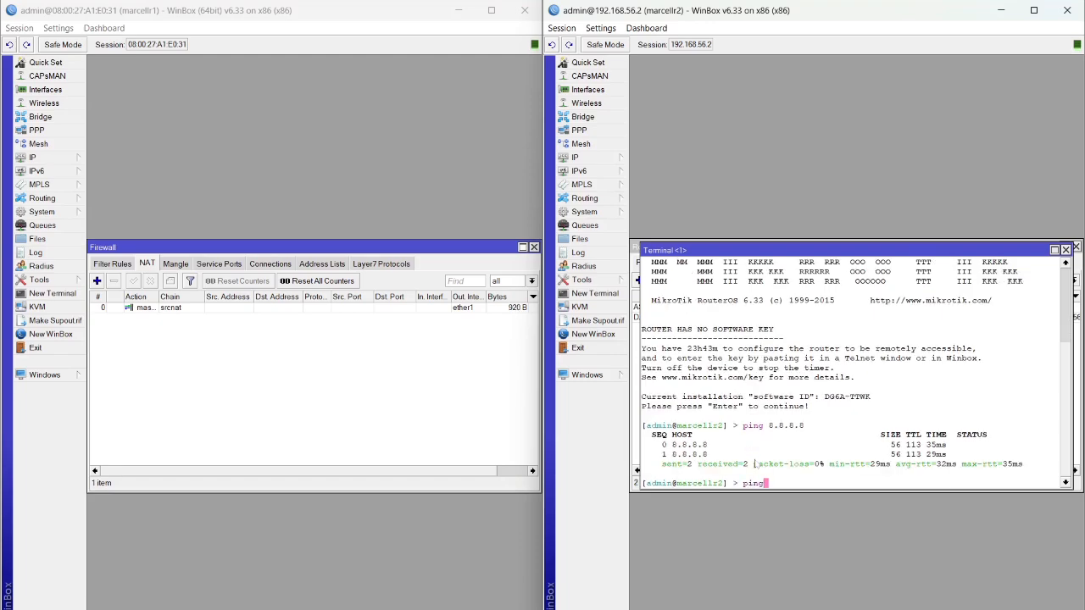
{"action": "type", "text": "google.com"}
{"action": "key", "text": "Return"}
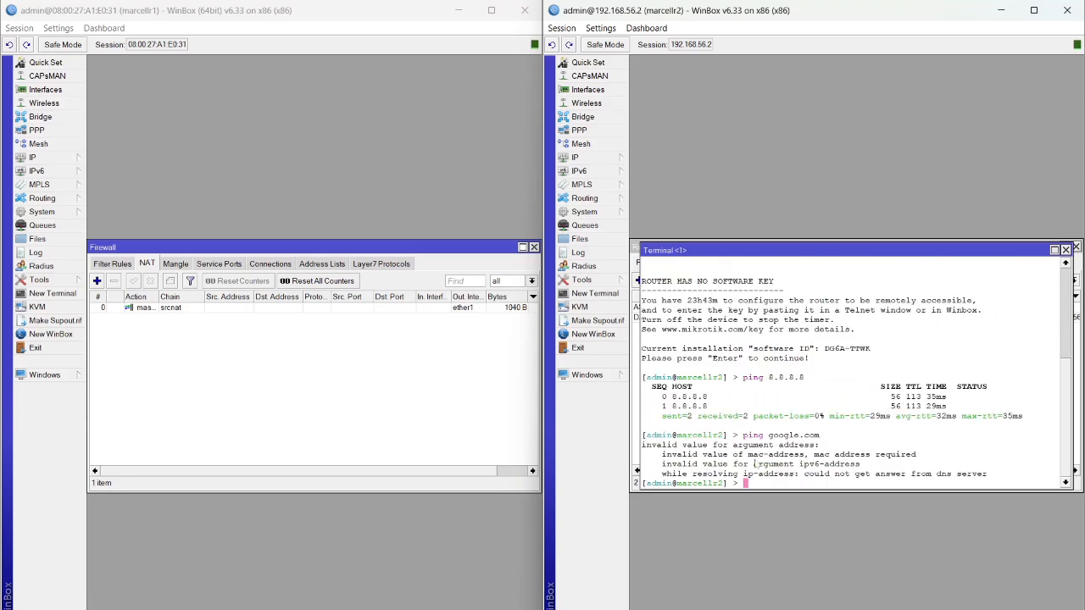
{"action": "left_click", "coordinate": [75, 293]}
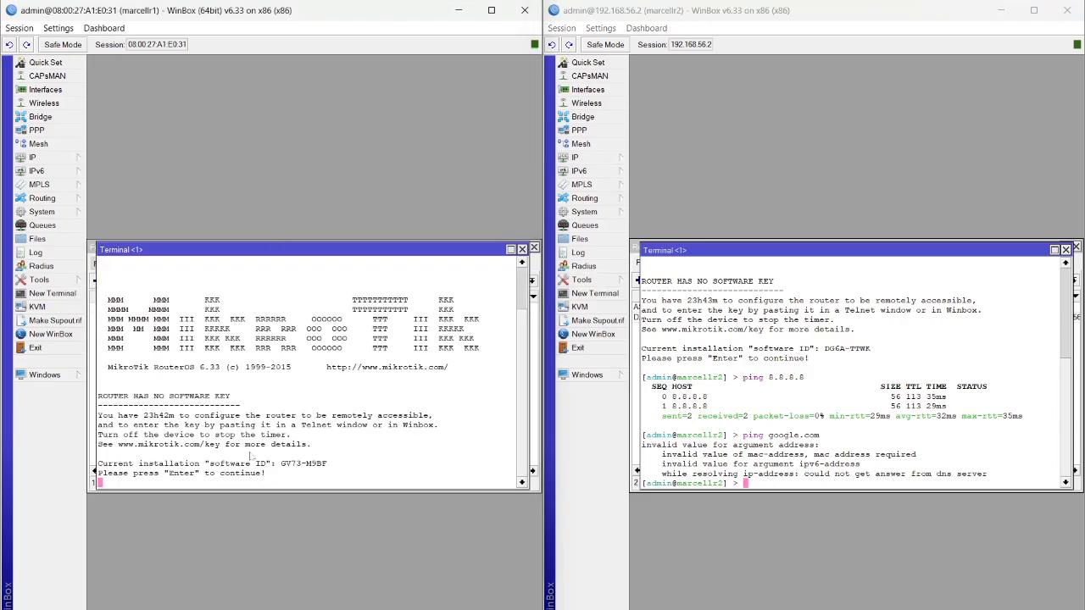
From R1's terminal, ping 192.168.56.2
{"action": "key", "text": "Return"}
{"action": "type", "text": "ping "}
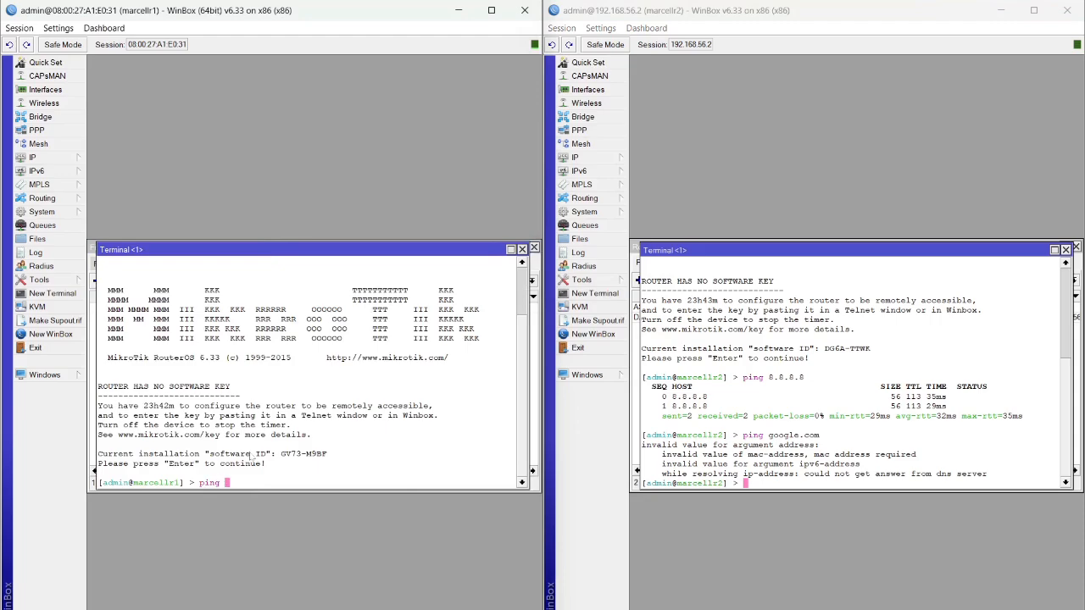
{"action": "type", "text": "192.168.56.2"}
{"action": "key", "text": "Return"}
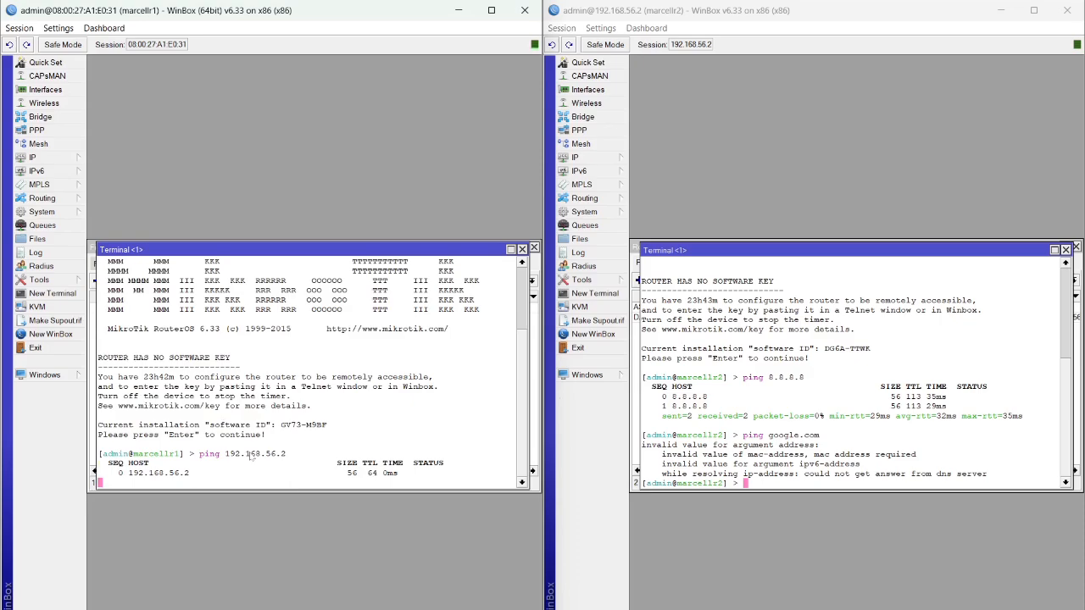
From R2's terminal, ping 192.168.56.100
{"action": "right_click", "coordinate": [761, 364]}
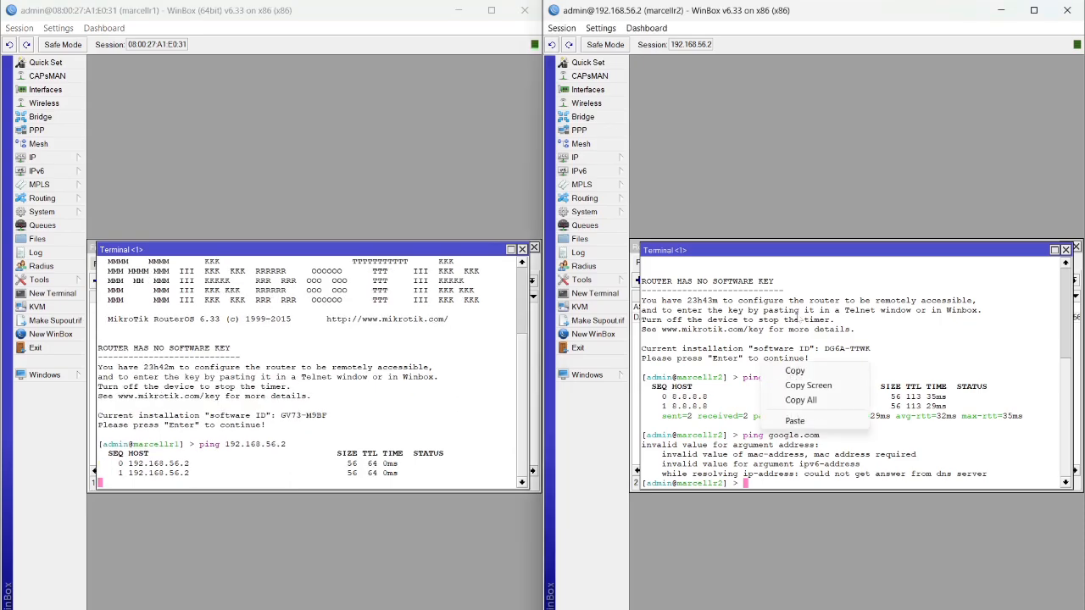
{"action": "left_click", "coordinate": [877, 259]}
{"action": "key", "text": "Return"}
{"action": "type", "text": "p"}
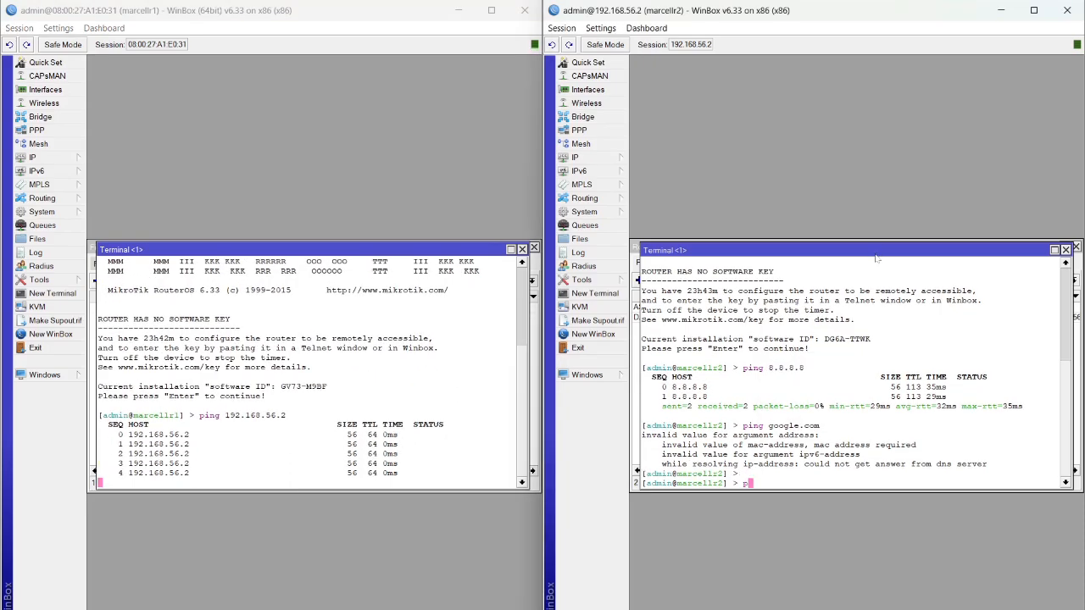
{"action": "type", "text": "ing 192"}
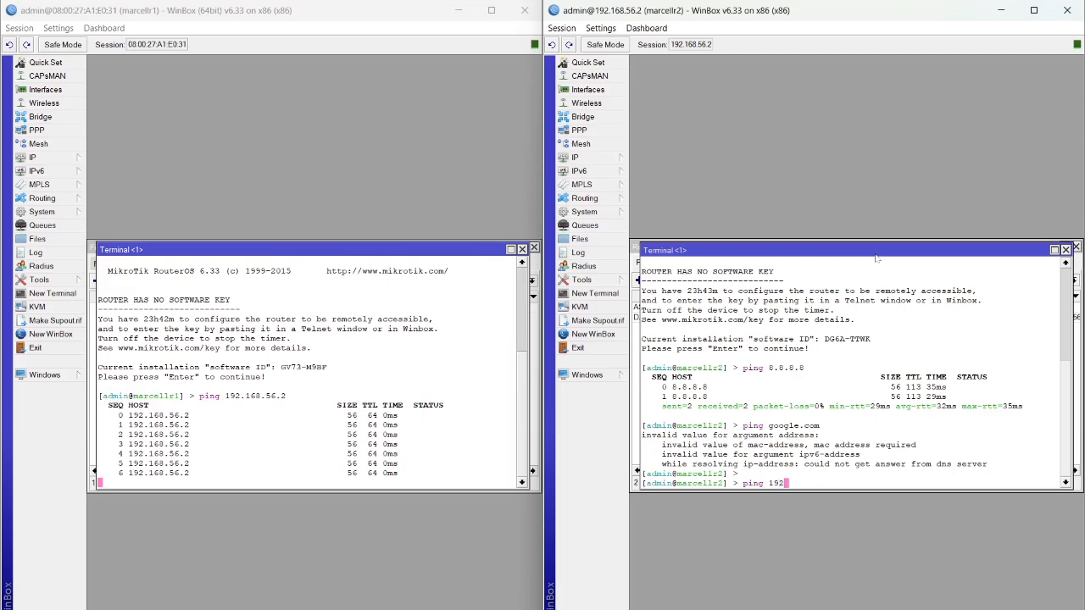
{"action": "type", "text": ".168.56"}
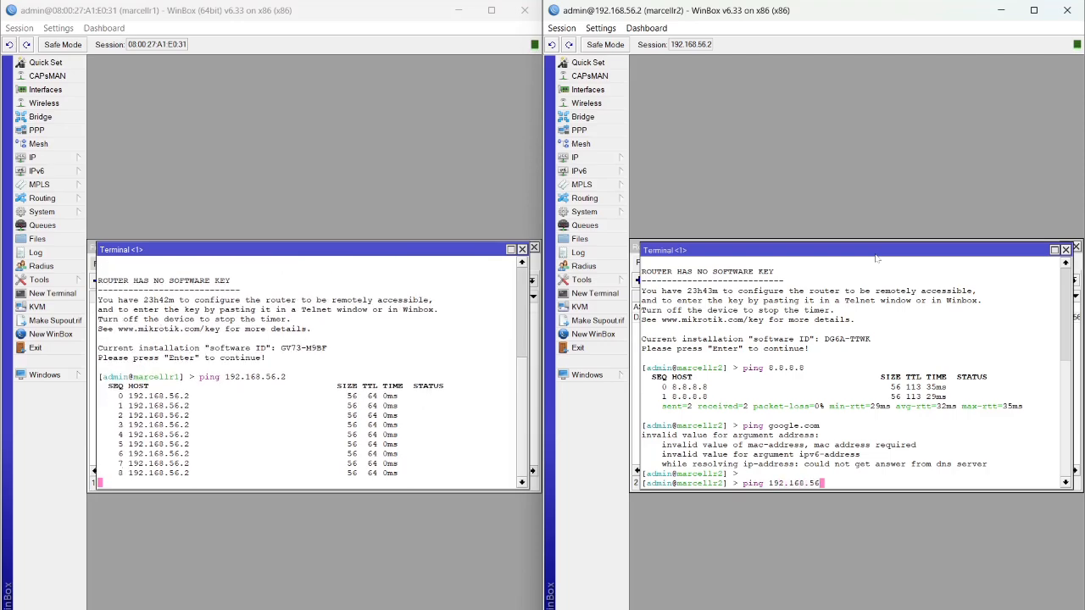
{"action": "type", "text": ".100"}
{"action": "key", "text": "Return"}
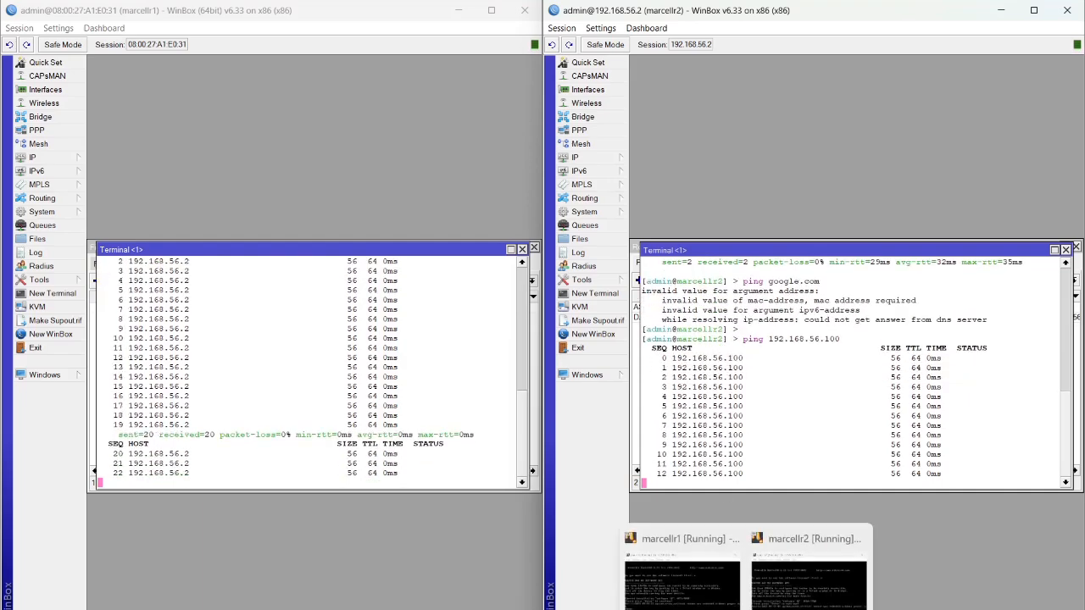
Stop the OBS screen recording
{"action": "mouse_move", "coordinate": [714, 609]}
{"action": "left_click", "coordinate": [716, 576]}
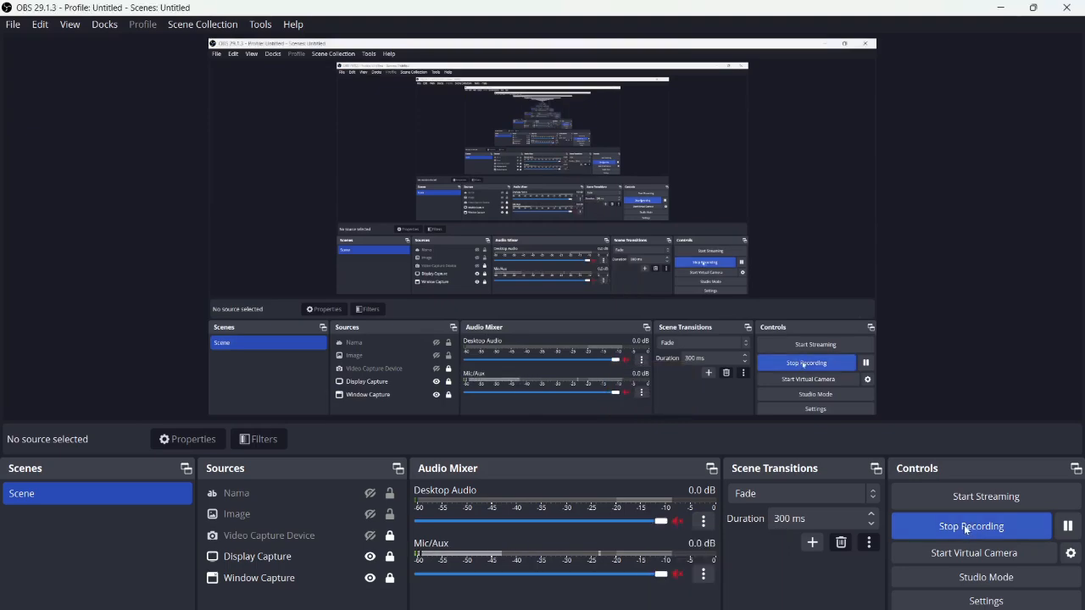
{"action": "left_click", "coordinate": [965, 525]}
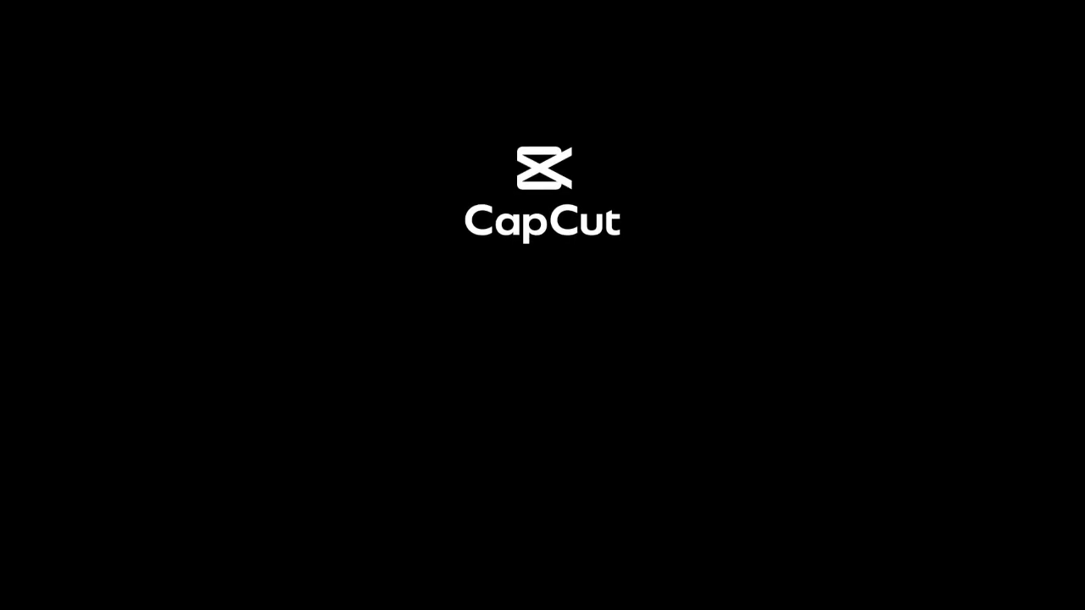